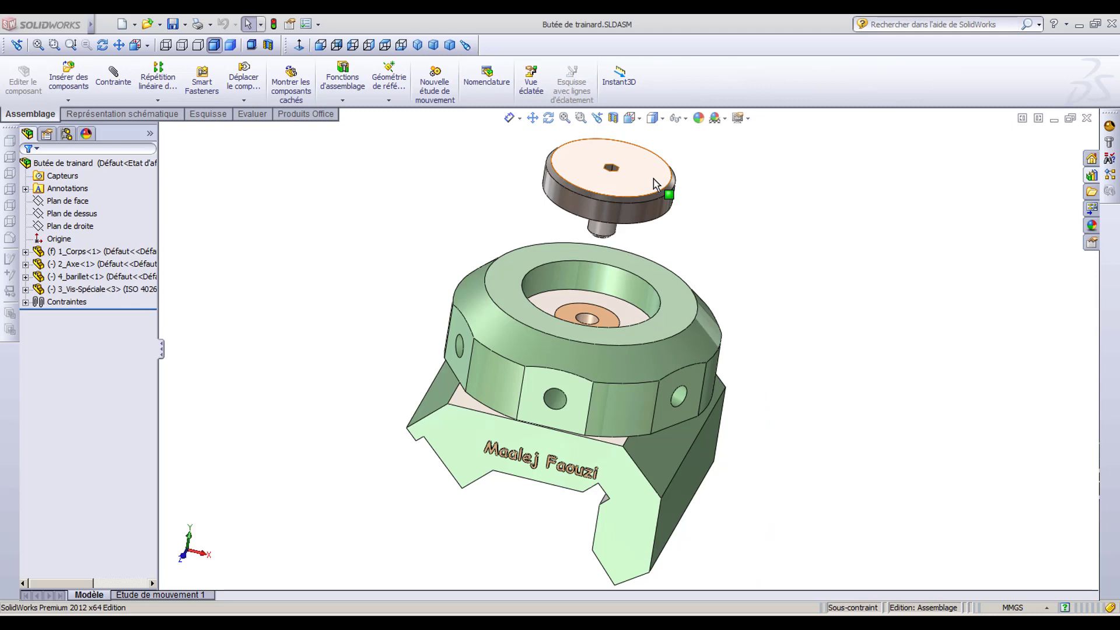
# - Delete the 3_Vis-Spéciale<3> screw and its coaxial mate, then show the Design Library
pyautogui.click(654, 183)
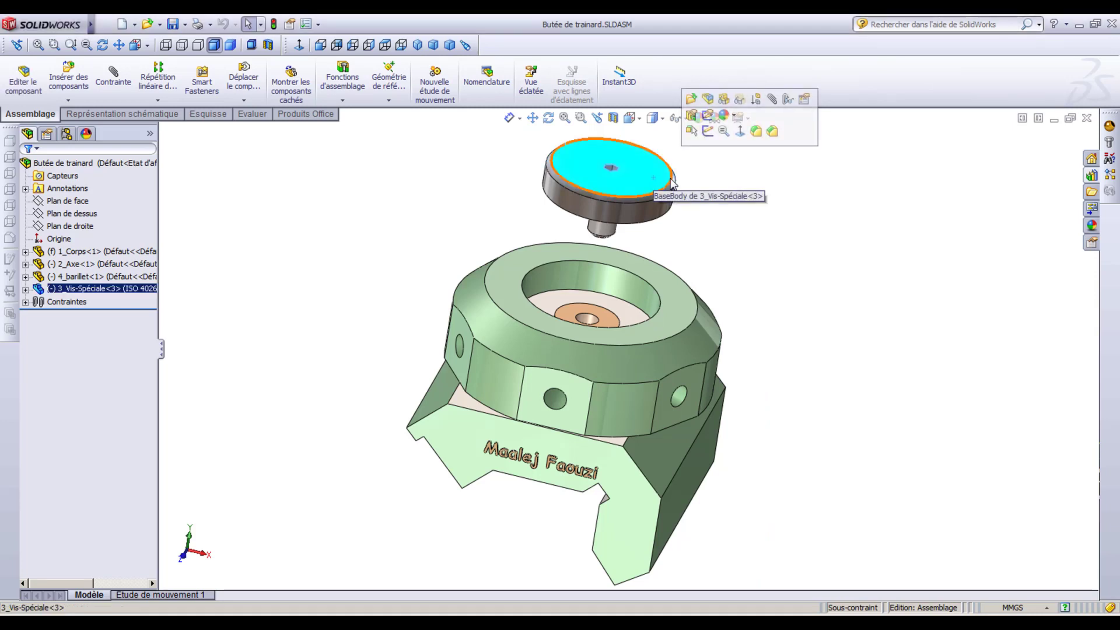
pyautogui.press('Delete')
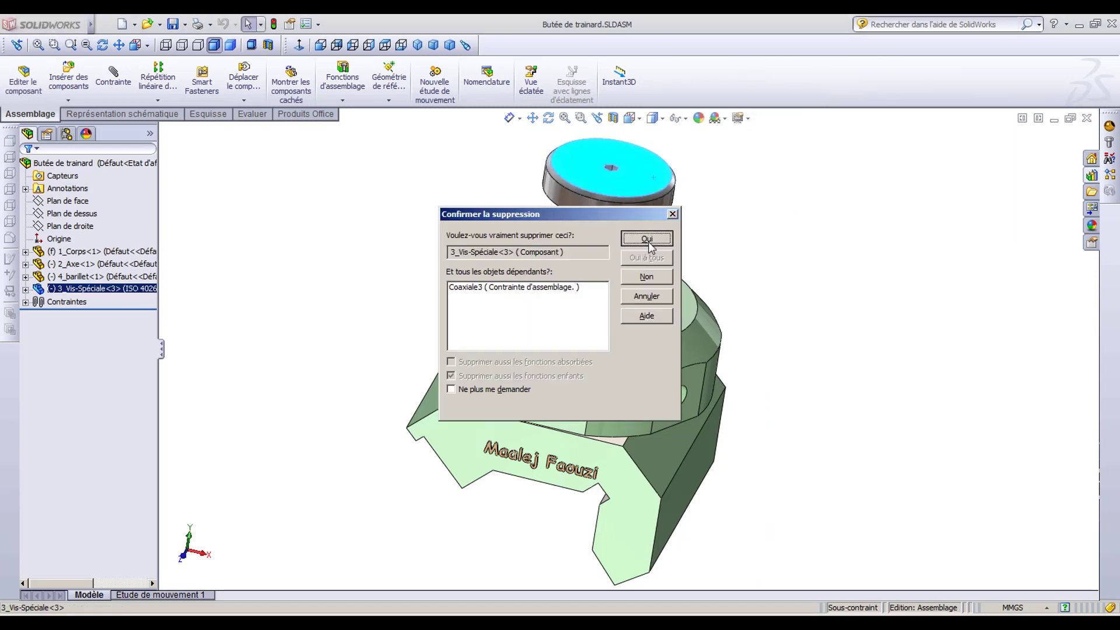
pyautogui.click(646, 238)
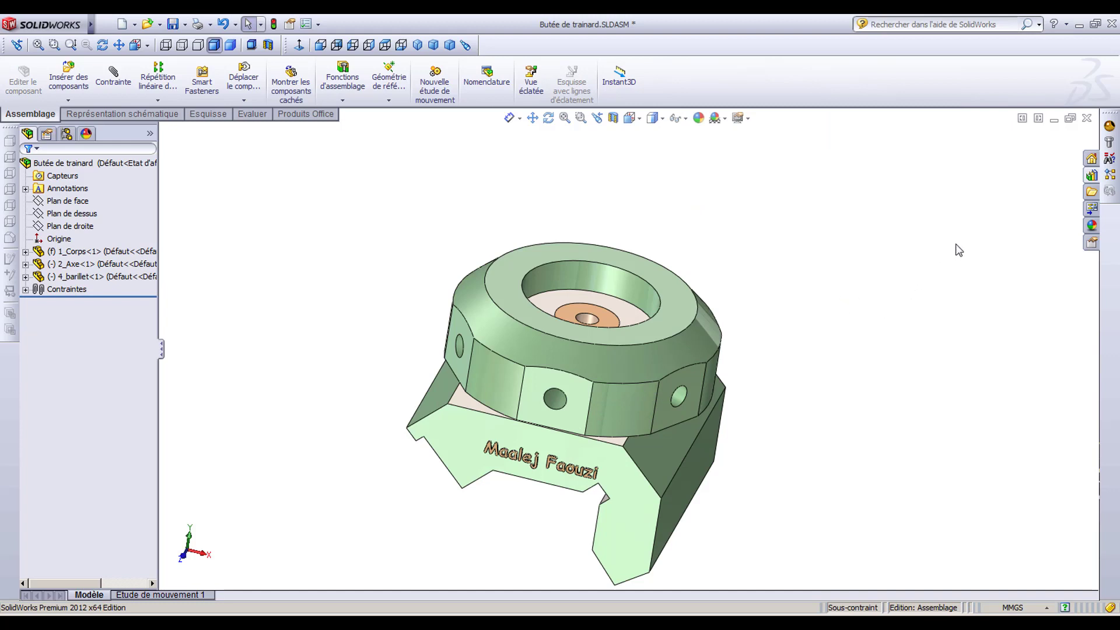
pyautogui.click(1091, 178)
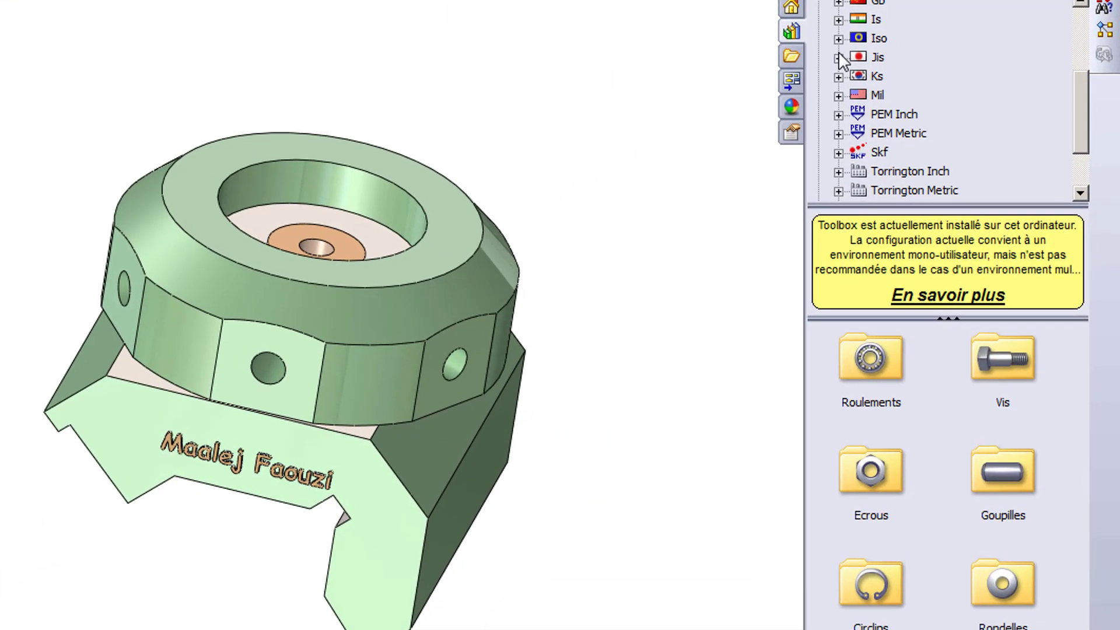
# - Create a part from the IS 2269 screw under Is > Vis > Vis à 6 pans creux
pyautogui.click(839, 20)
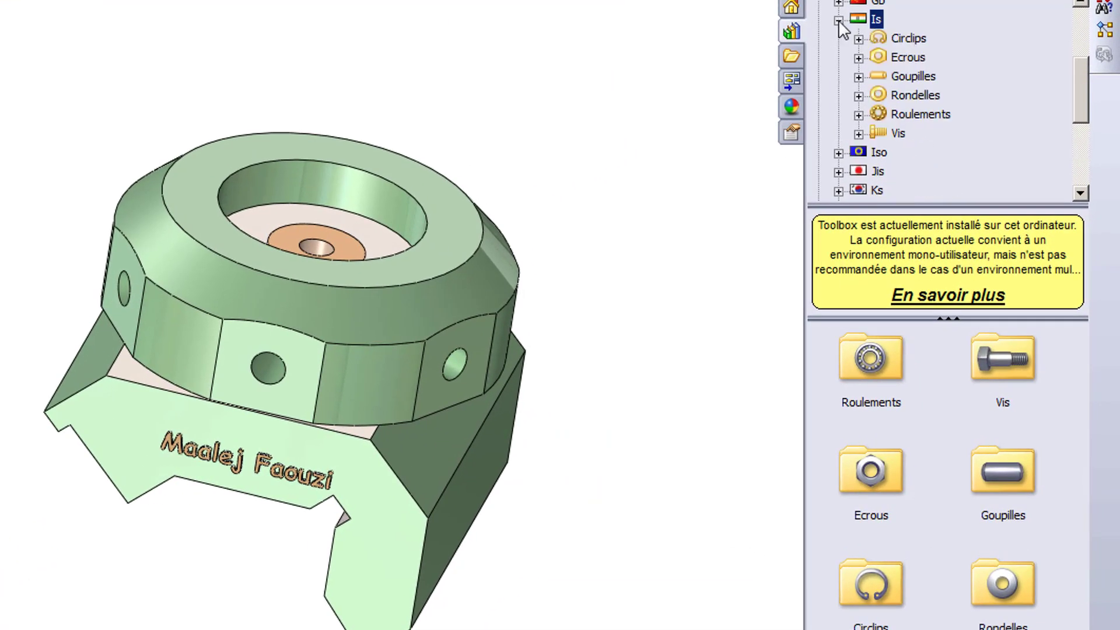
pyautogui.click(862, 135)
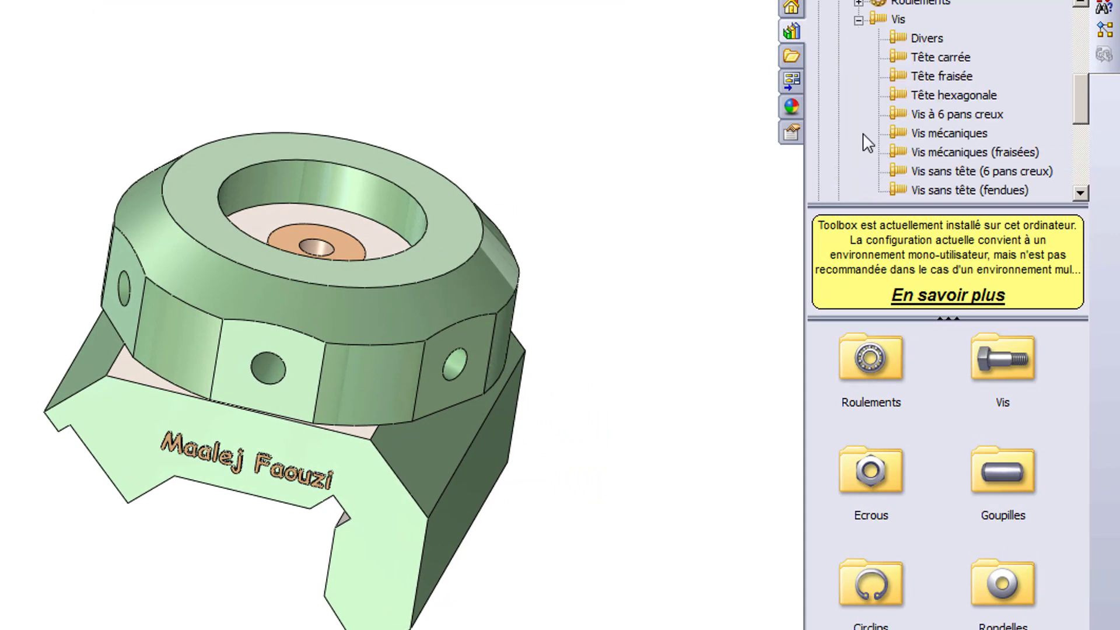
pyautogui.click(978, 172)
pyautogui.click(935, 114)
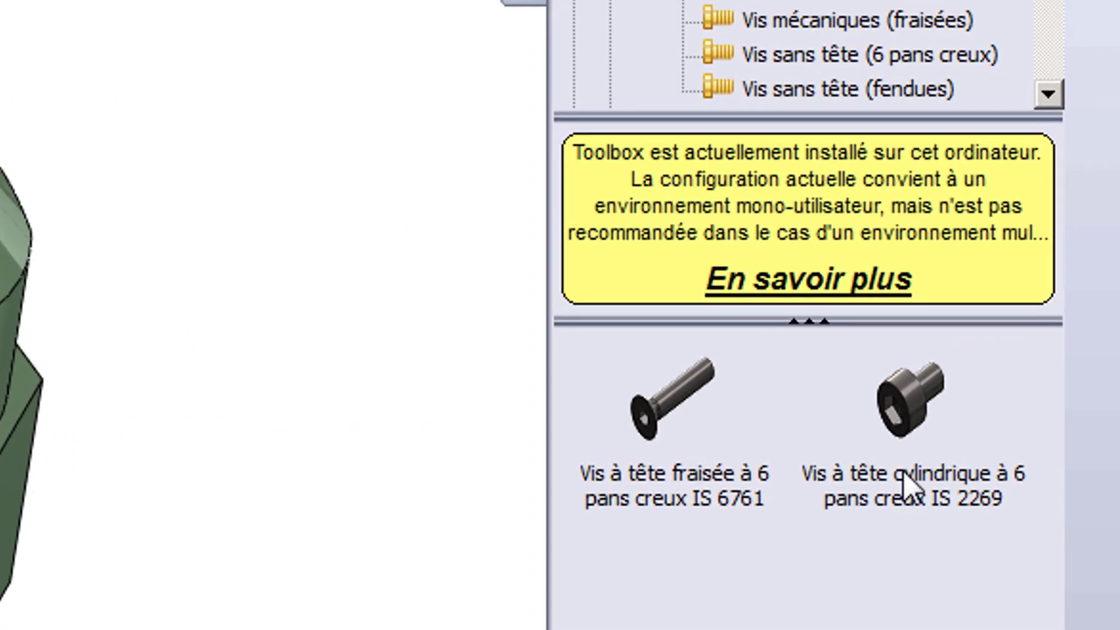
pyautogui.rightClick(999, 409)
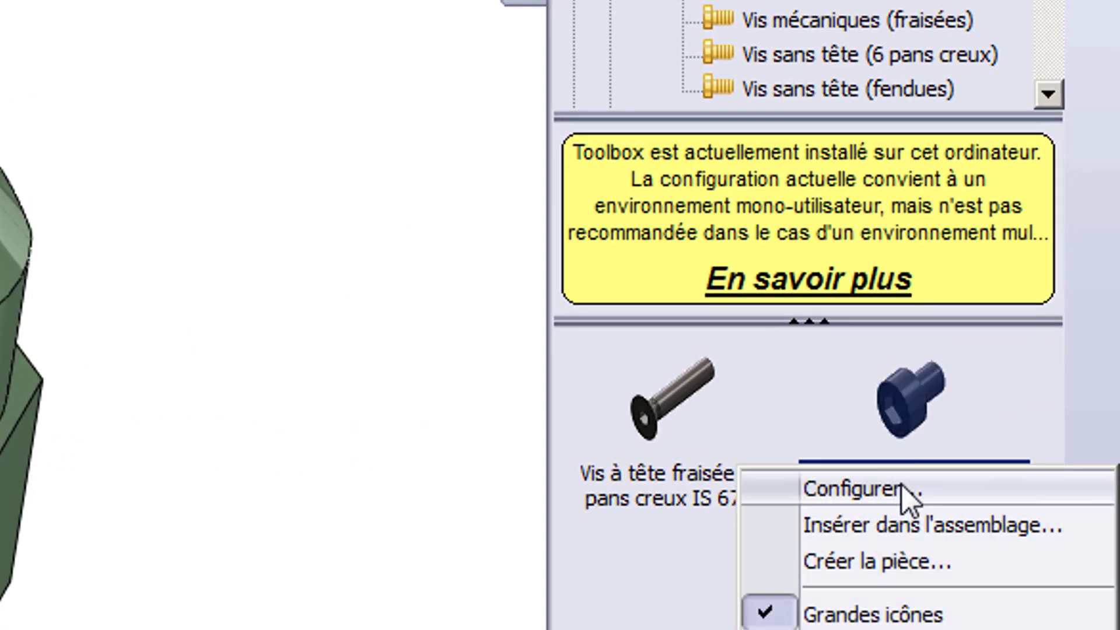
pyautogui.click(871, 564)
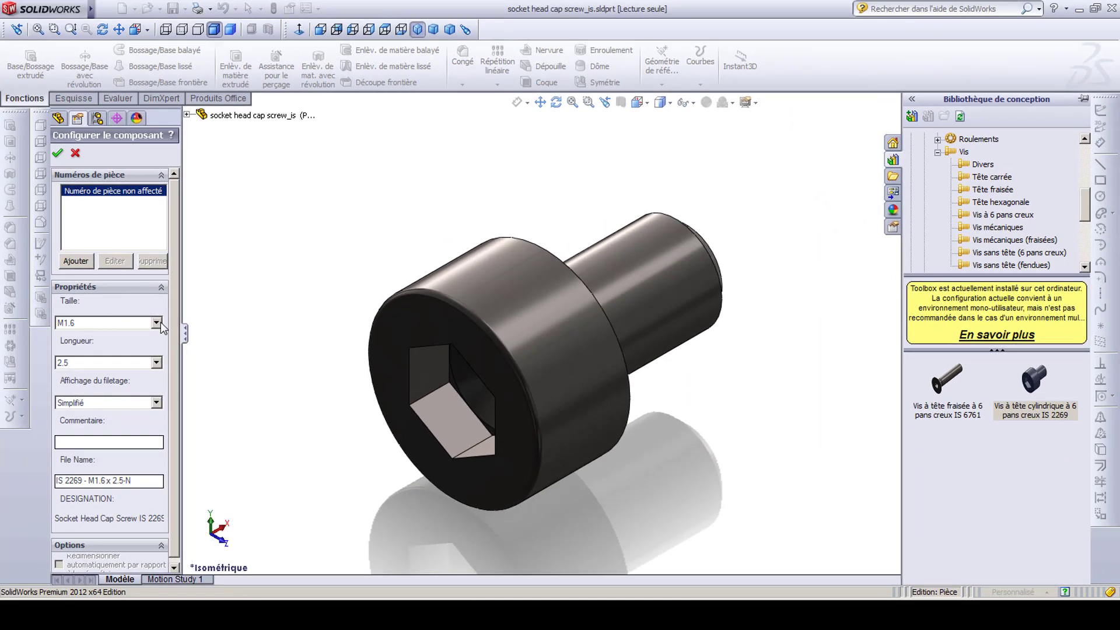
# - Configure the IS 2269 screw as size M6, length 16, with Schématique thread display
pyautogui.click(156, 322)
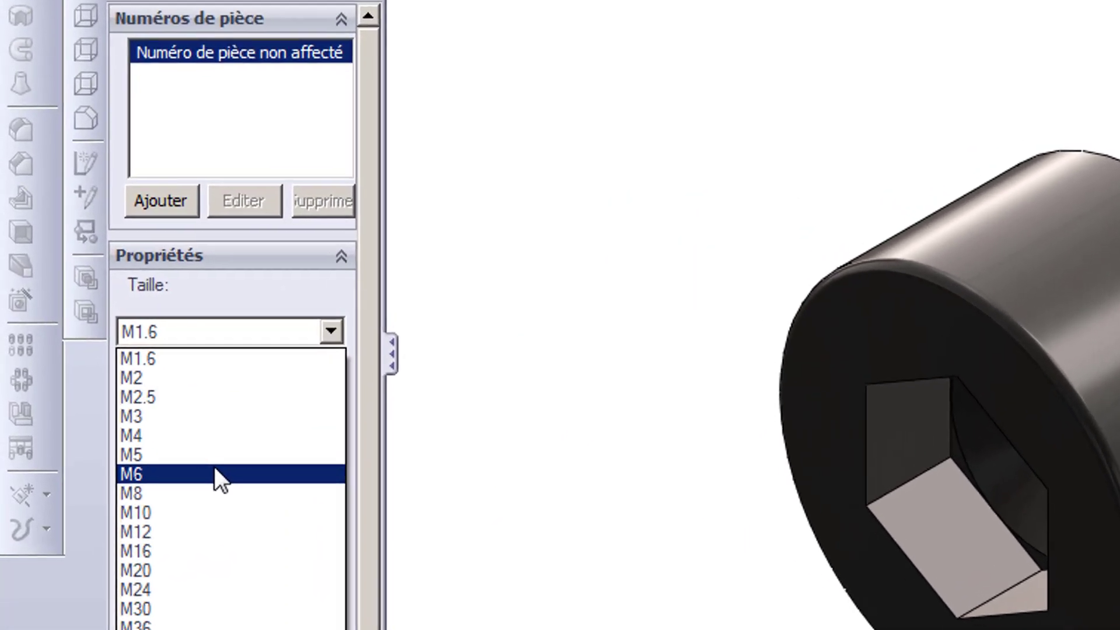
pyautogui.click(215, 474)
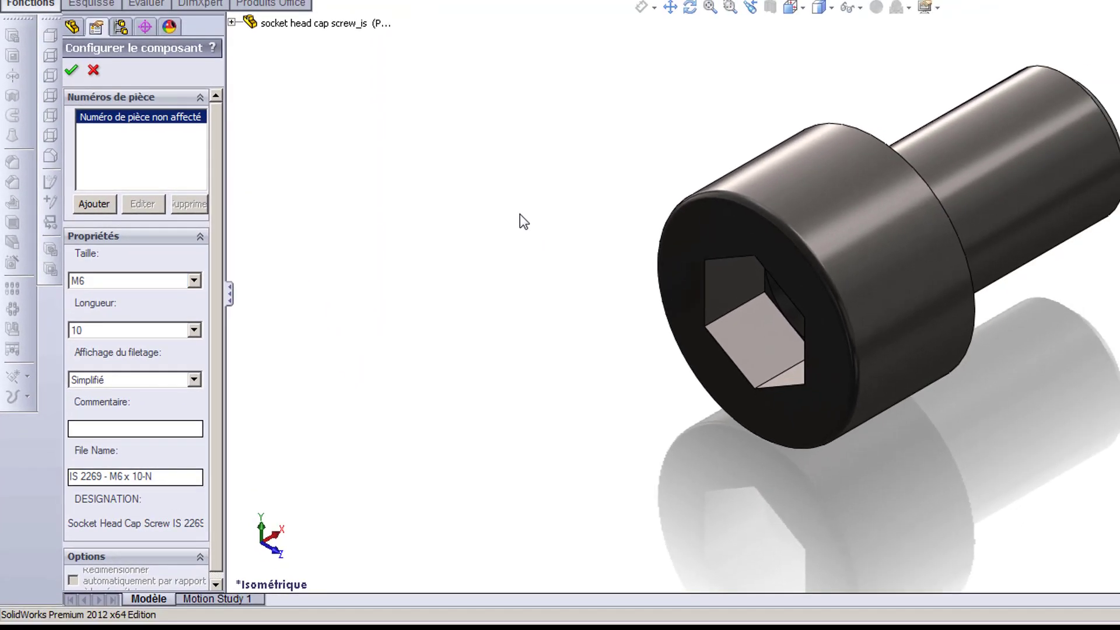
pyautogui.moveTo(520, 215)
pyautogui.mouseDown(button='middle')
pyautogui.moveTo(445, 50)
pyautogui.moveTo(369, 190)
pyautogui.moveTo(281, 281)
pyautogui.mouseUp(button='middle')
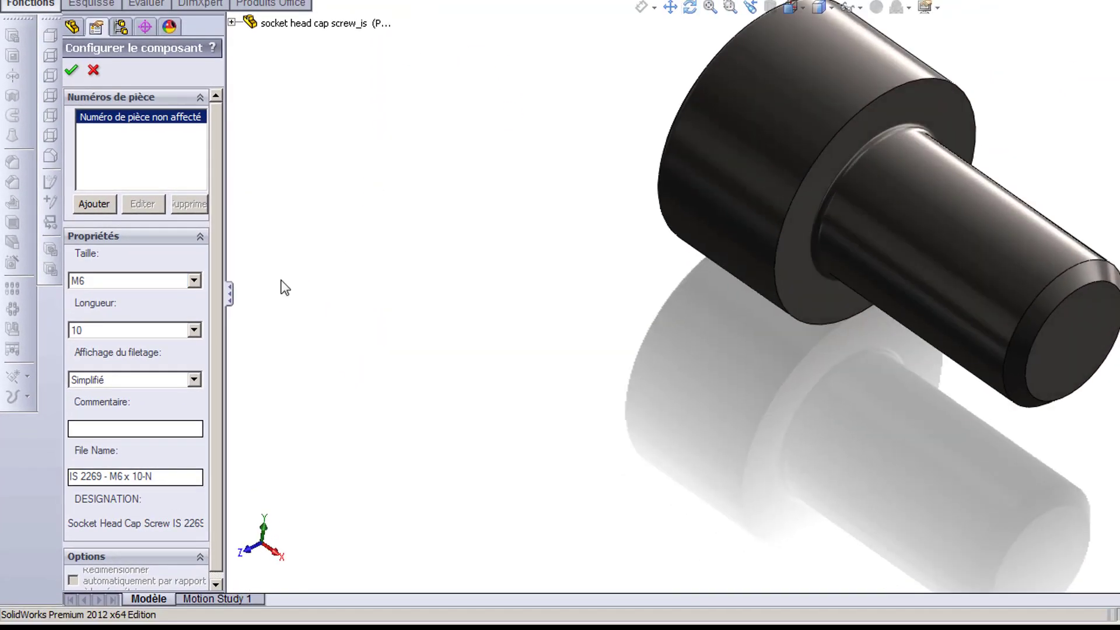
pyautogui.click(194, 331)
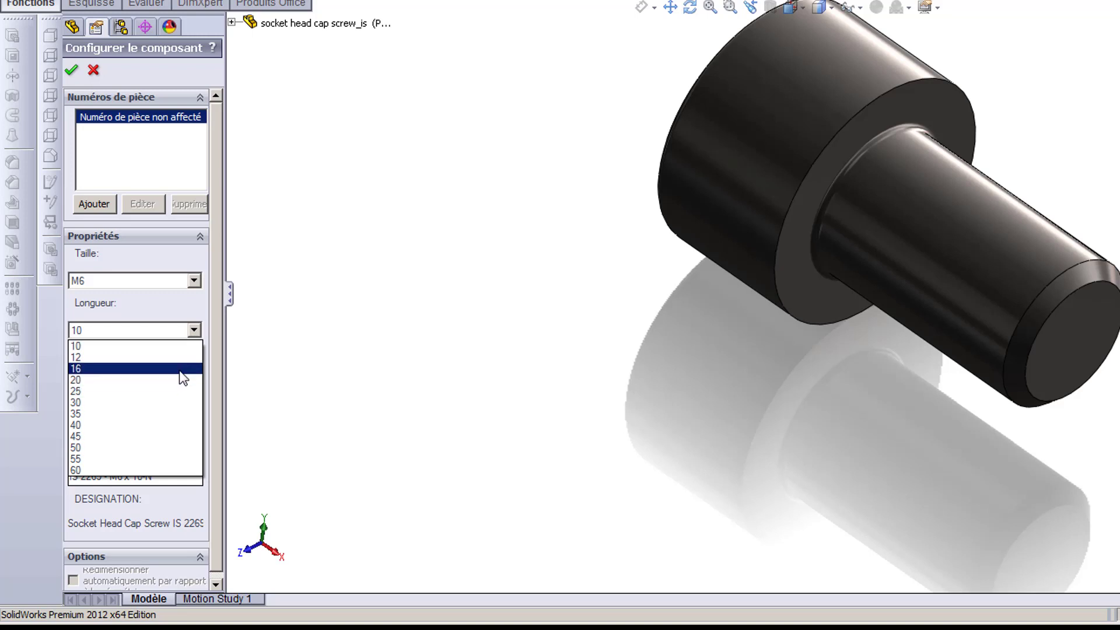
pyautogui.click(183, 378)
pyautogui.click(195, 380)
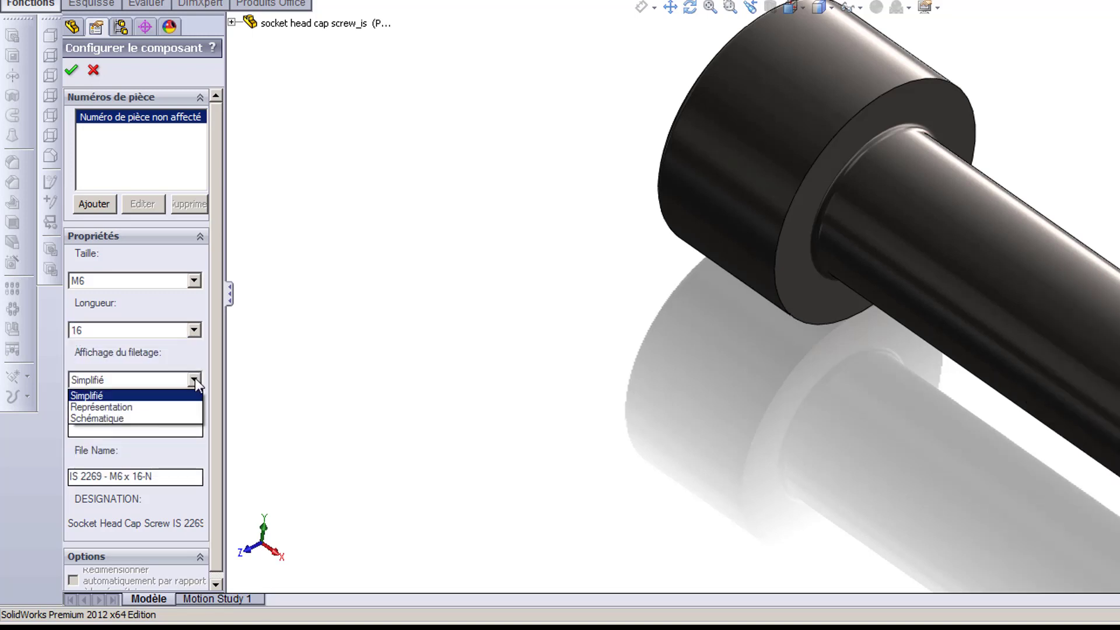
pyautogui.click(154, 419)
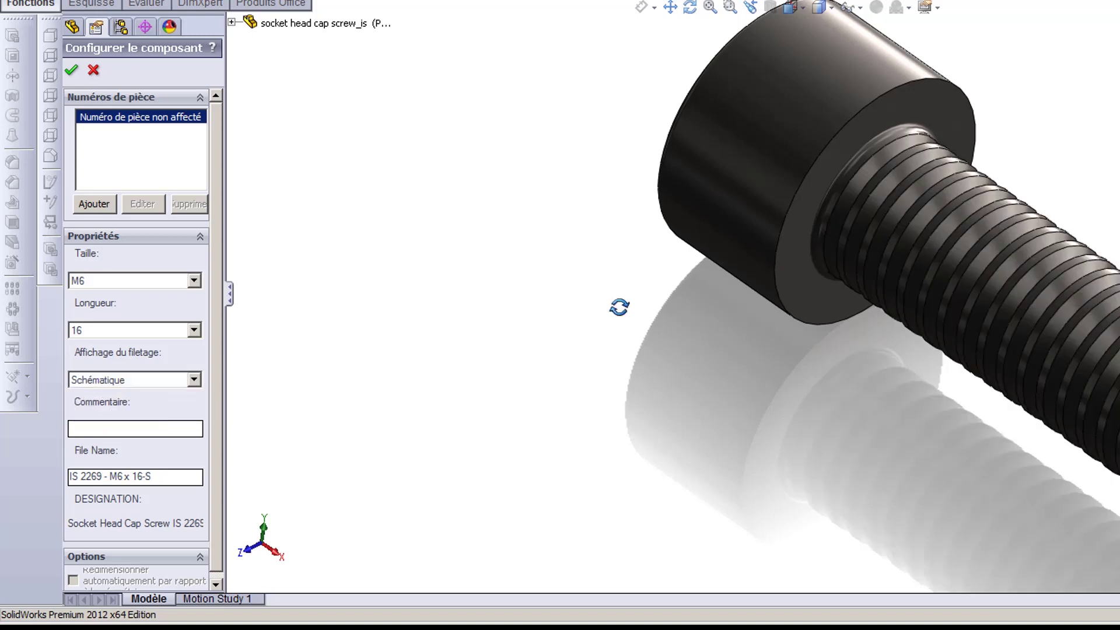
pyautogui.moveTo(619, 306)
pyautogui.mouseDown(button='middle')
pyautogui.moveTo(728, 256)
pyautogui.moveTo(630, 271)
pyautogui.mouseUp(button='middle')
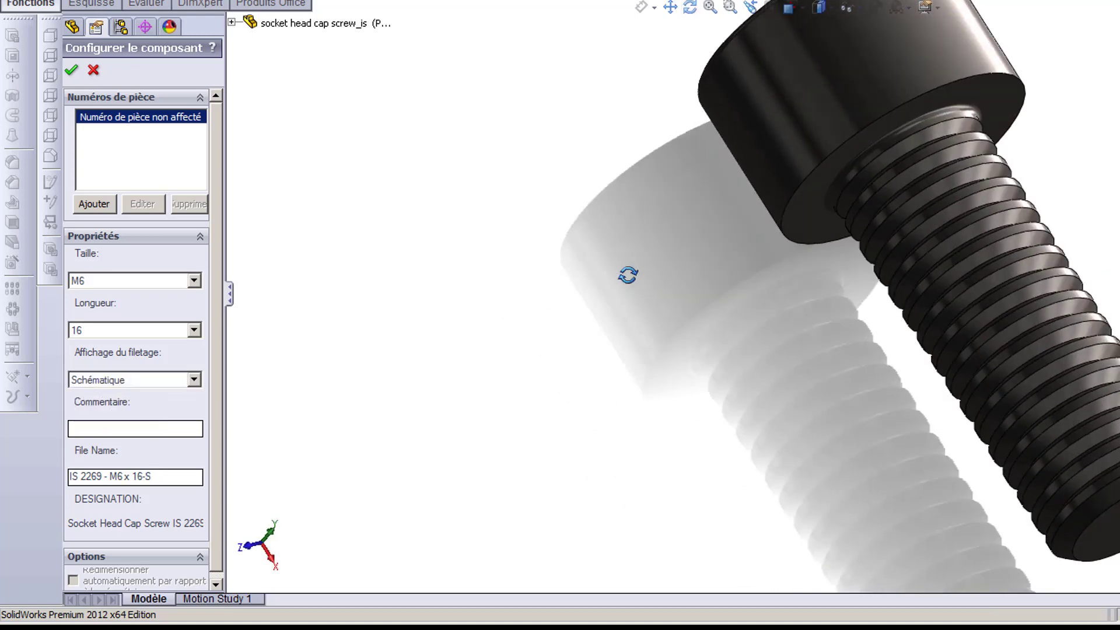
pyautogui.click(72, 71)
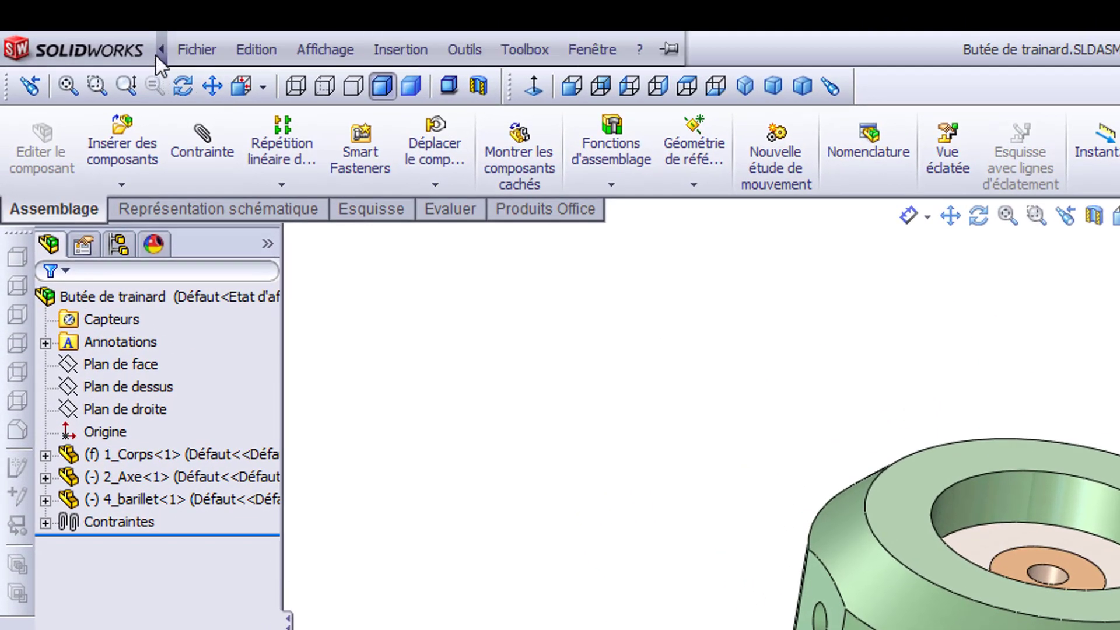
# - Switch to the M6 x 16 screw part and save it in Bureau > Butée de trainard
pyautogui.click(193, 50)
pyautogui.moveTo(592, 49)
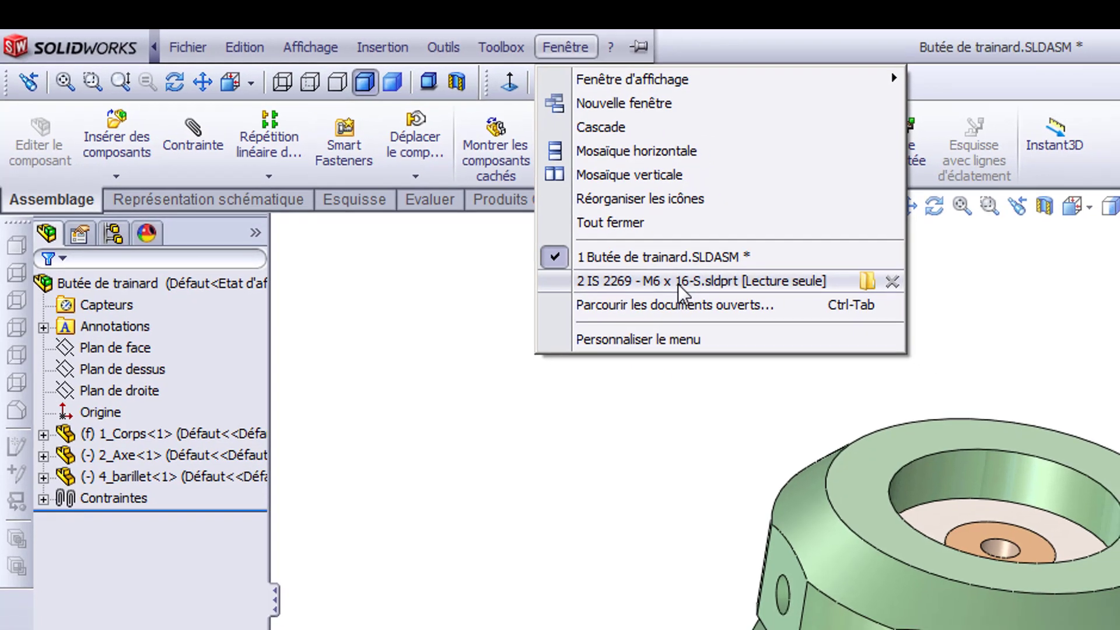
pyautogui.click(680, 294)
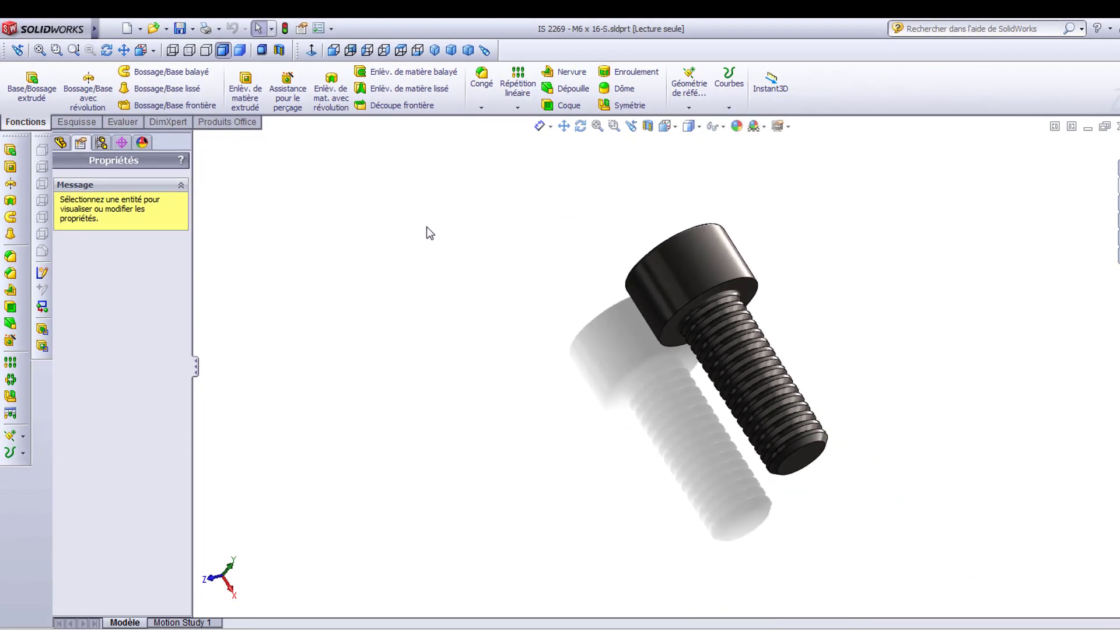
pyautogui.moveTo(442, 230); pyautogui.dragTo(458, 256, button='middle')
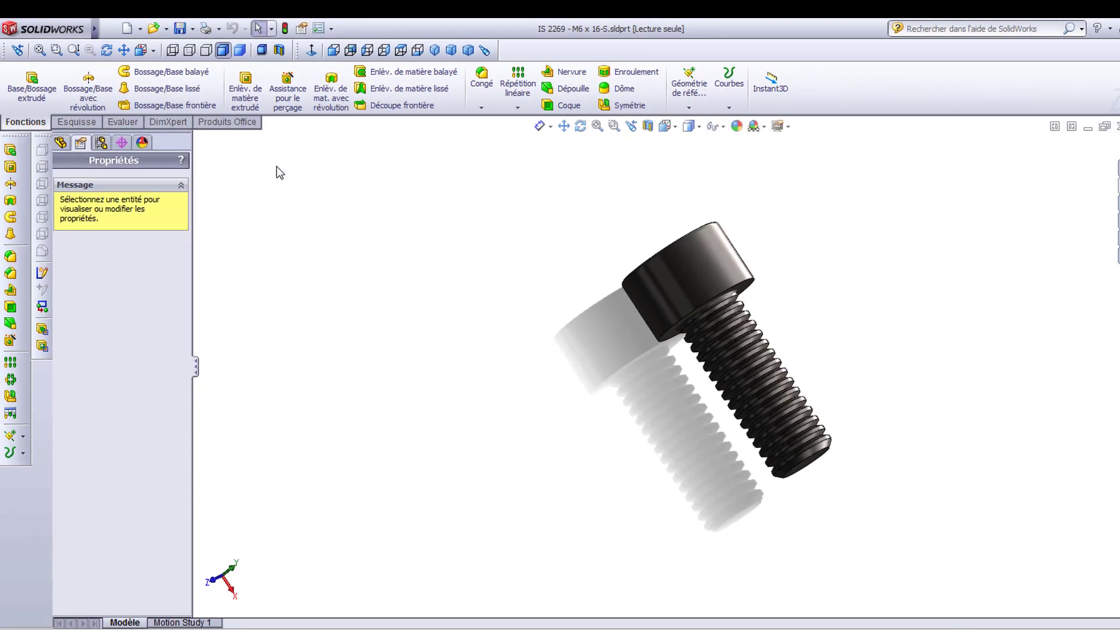
pyautogui.moveTo(52, 28)
pyautogui.click(112, 28)
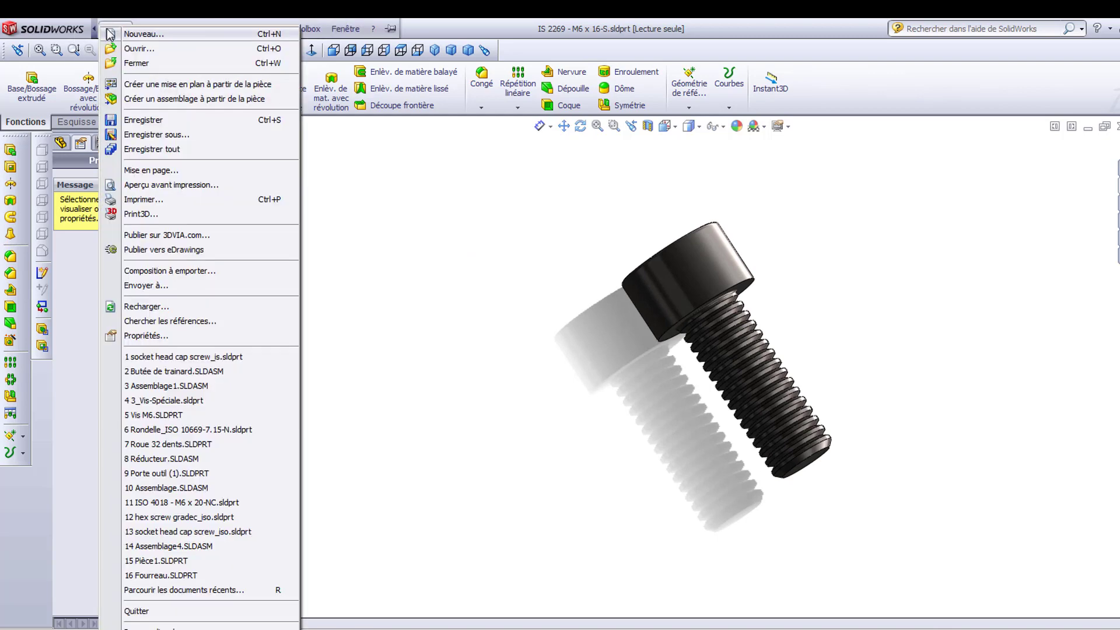
pyautogui.click(176, 135)
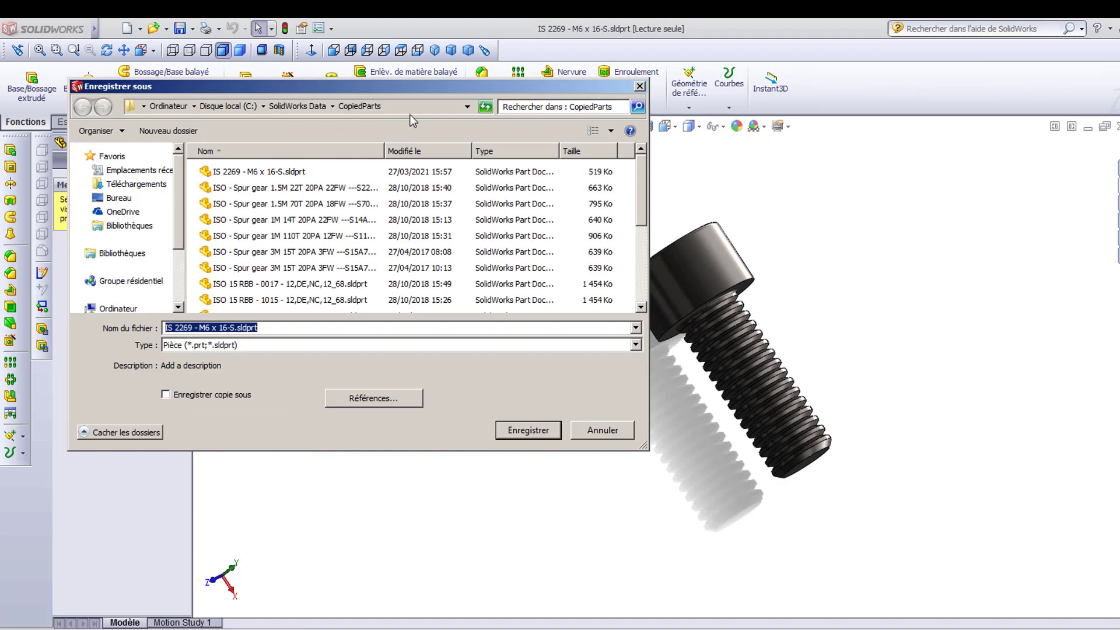
pyautogui.click(119, 199)
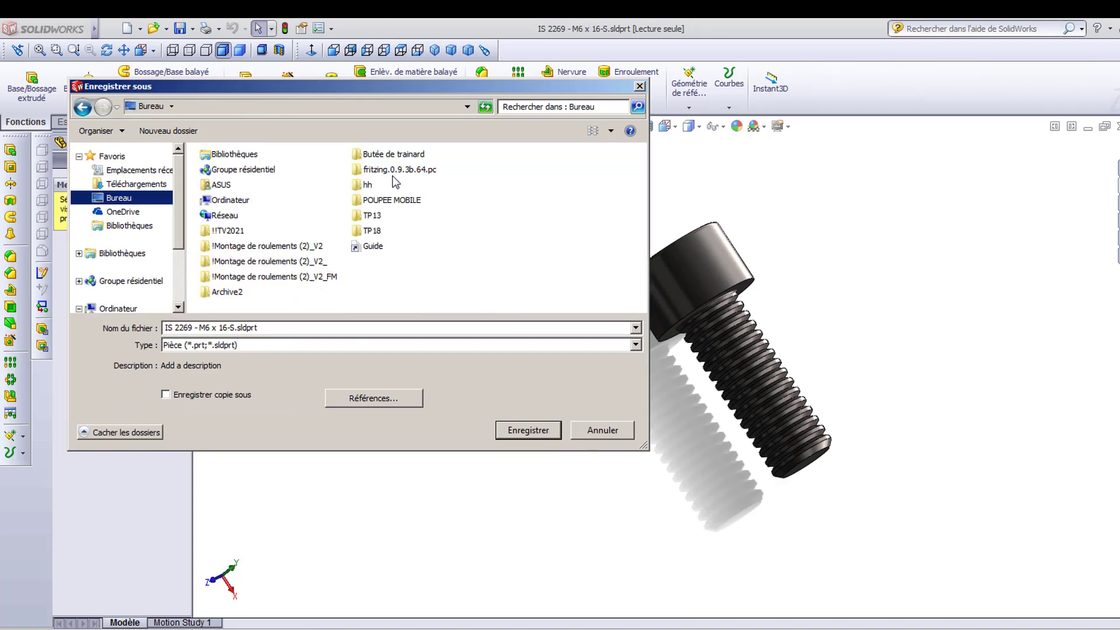
pyautogui.doubleClick(391, 155)
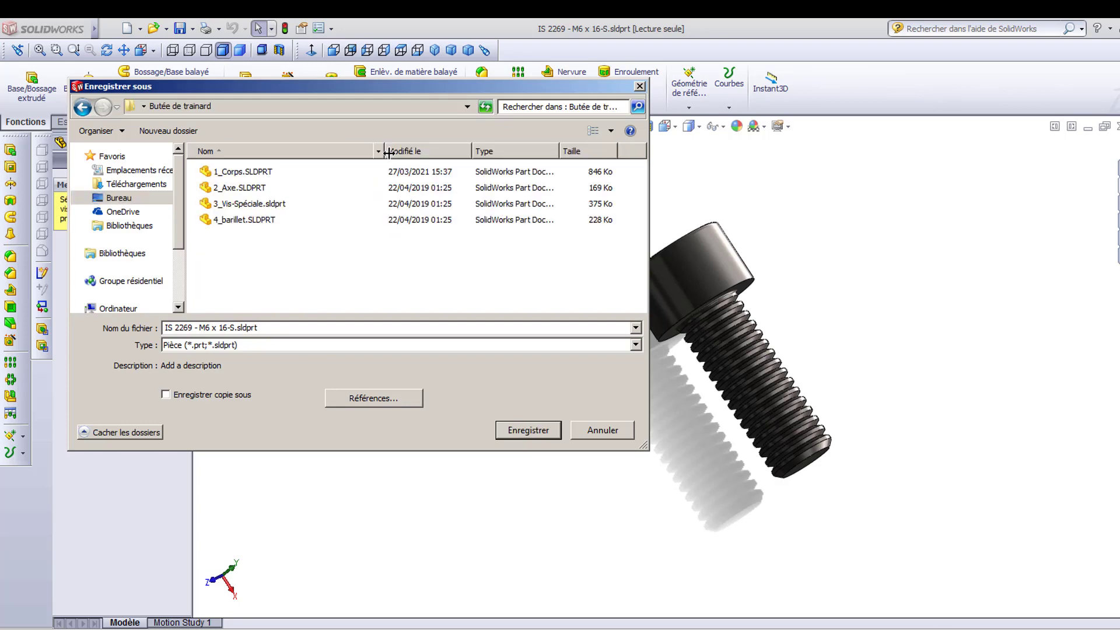
pyautogui.click(514, 432)
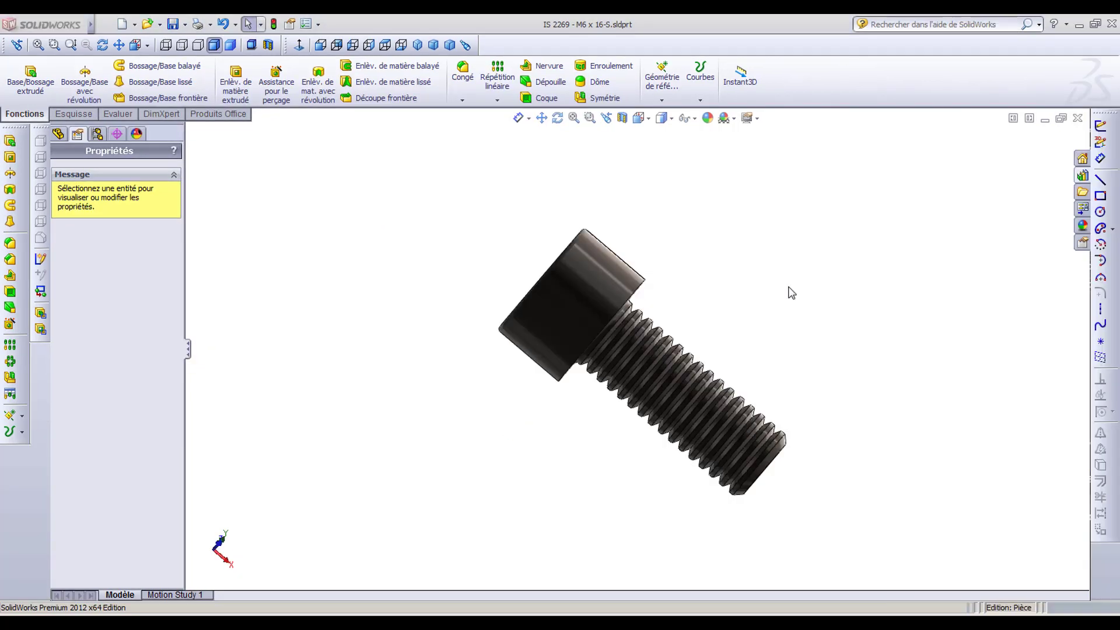
# - Sketch an origin-centred circle, larger than the head, on the screw head's top face
pyautogui.click(597, 287)
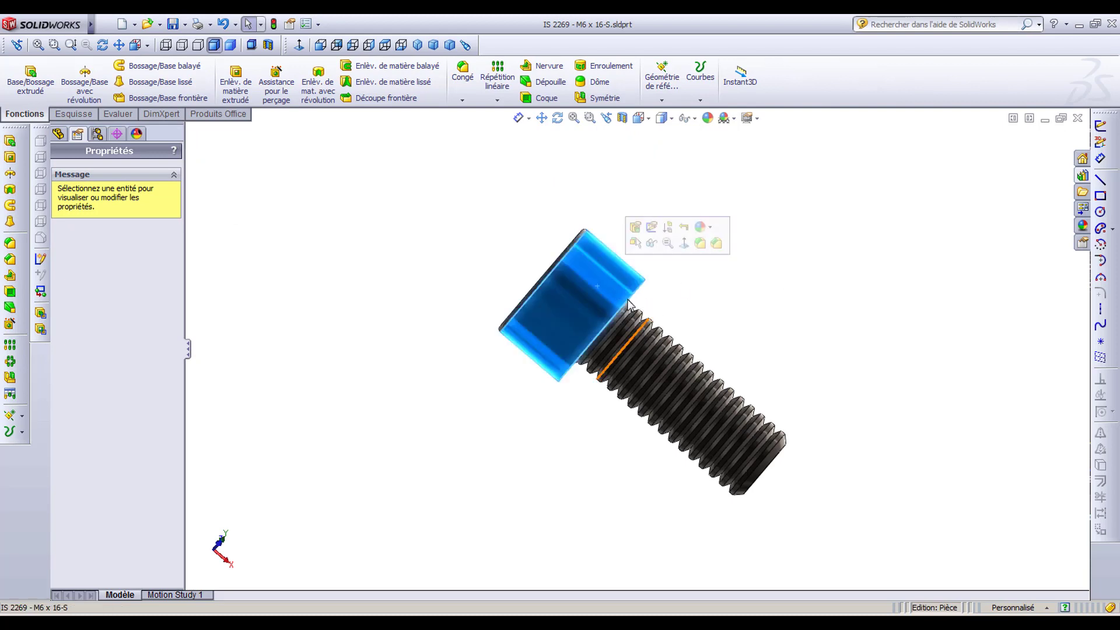
pyautogui.click(684, 243)
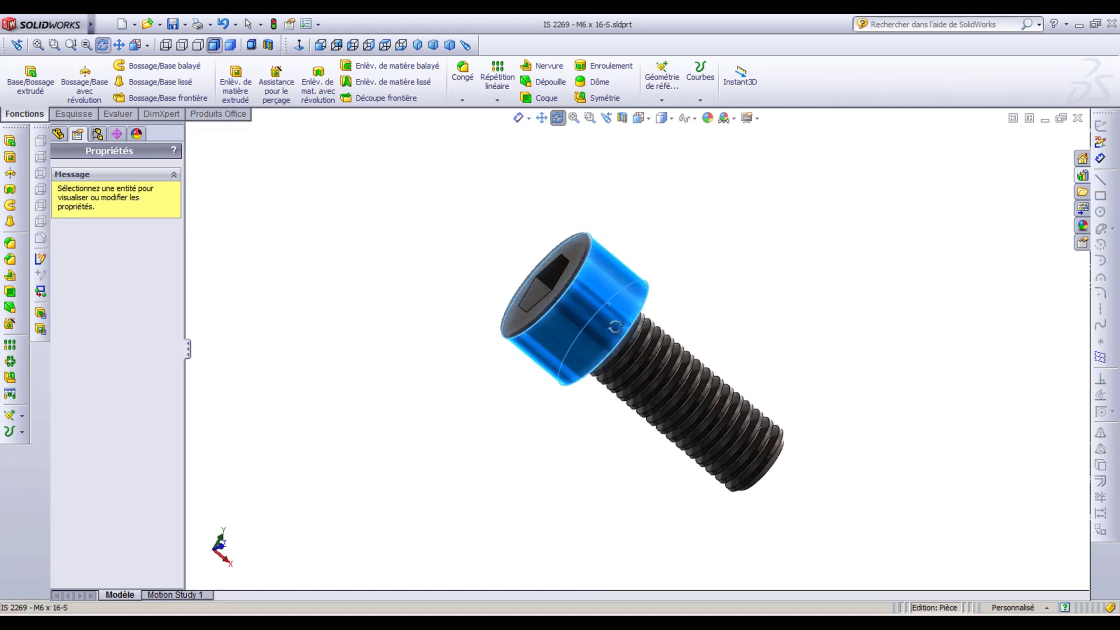
pyautogui.click(1002, 332)
pyautogui.click(671, 322)
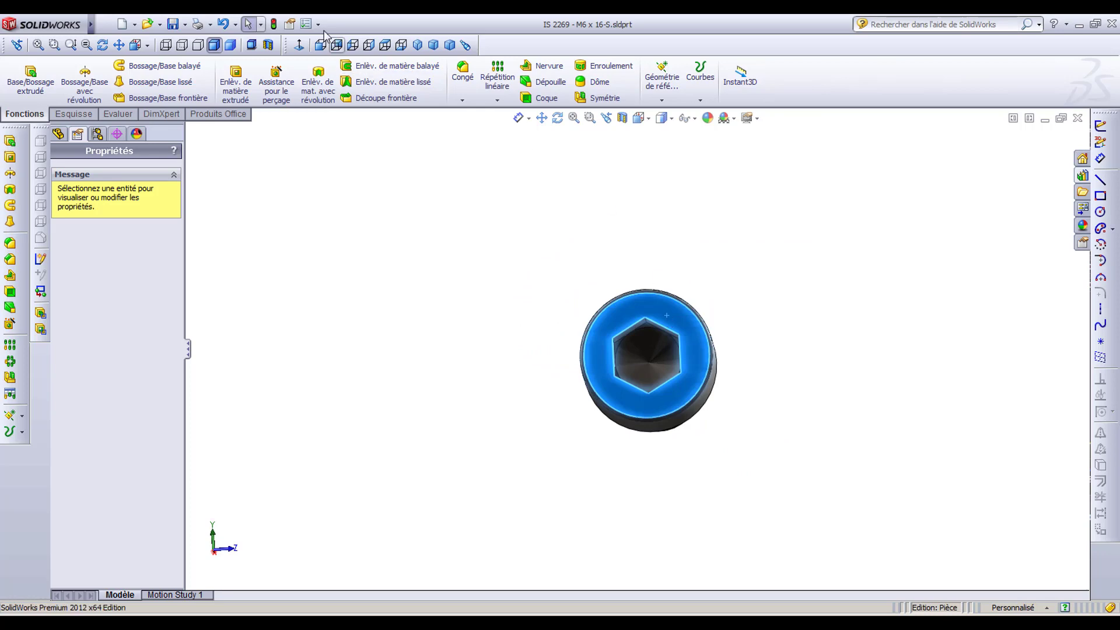
pyautogui.click(299, 45)
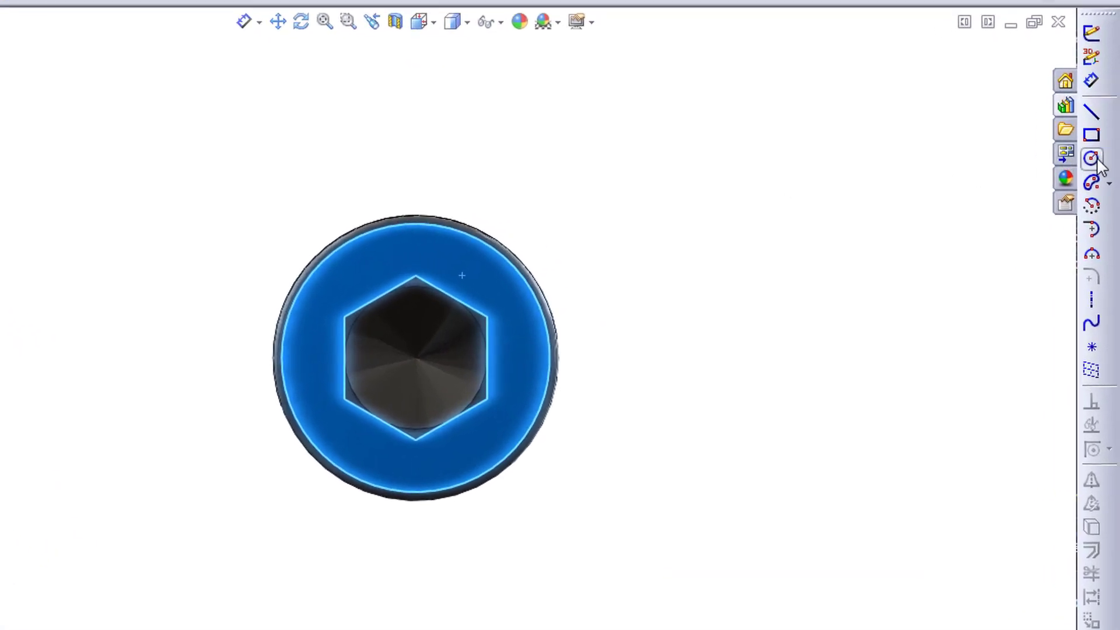
pyautogui.click(1093, 159)
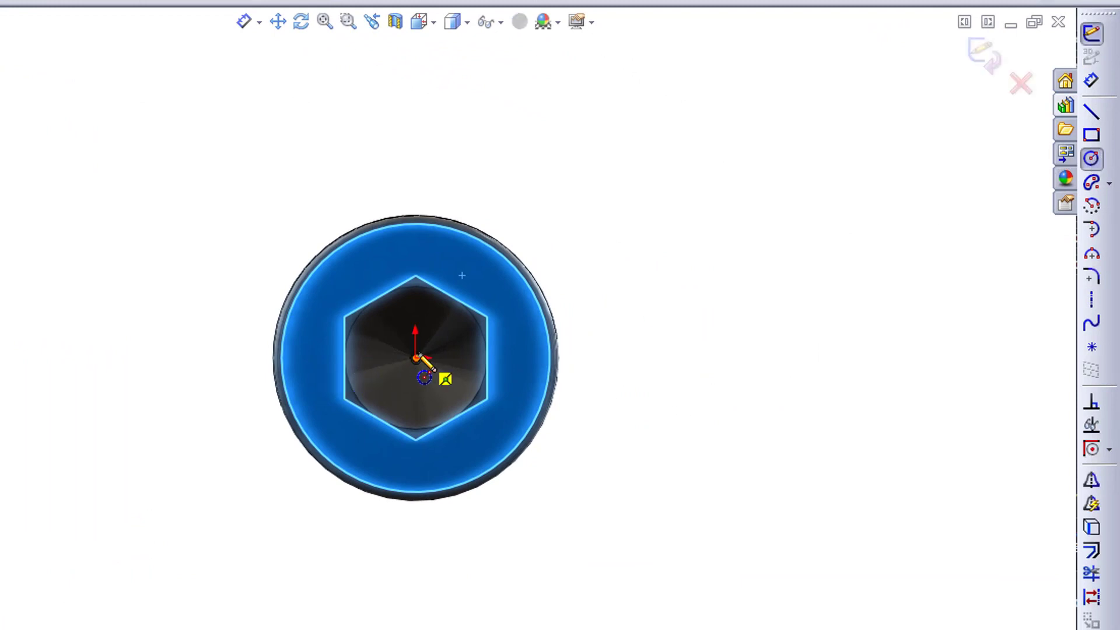
pyautogui.click(416, 357)
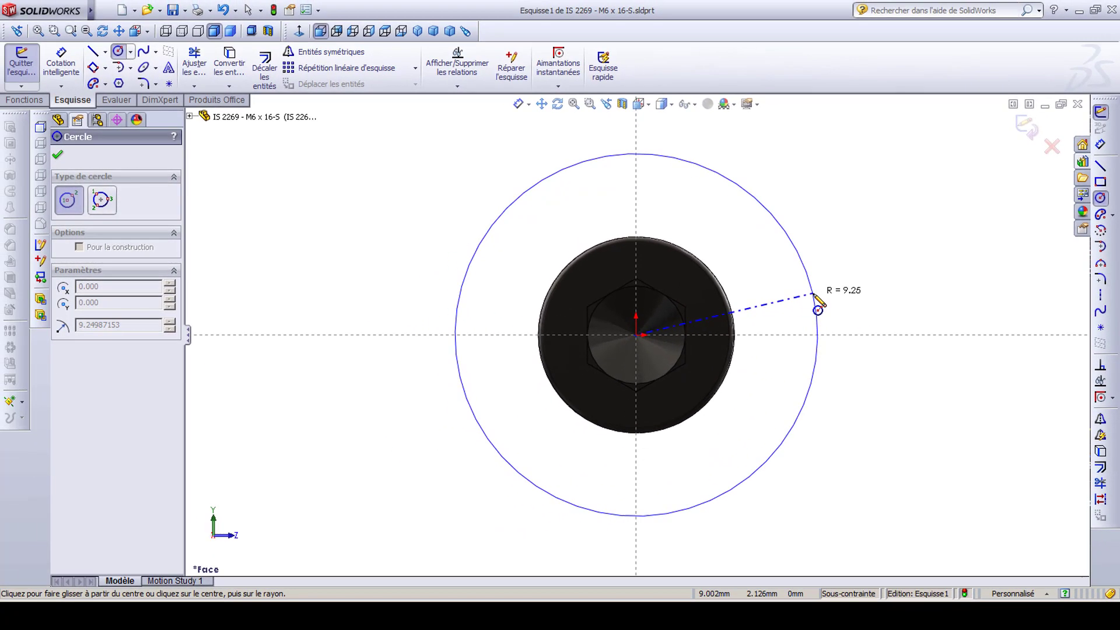
pyautogui.click(815, 303)
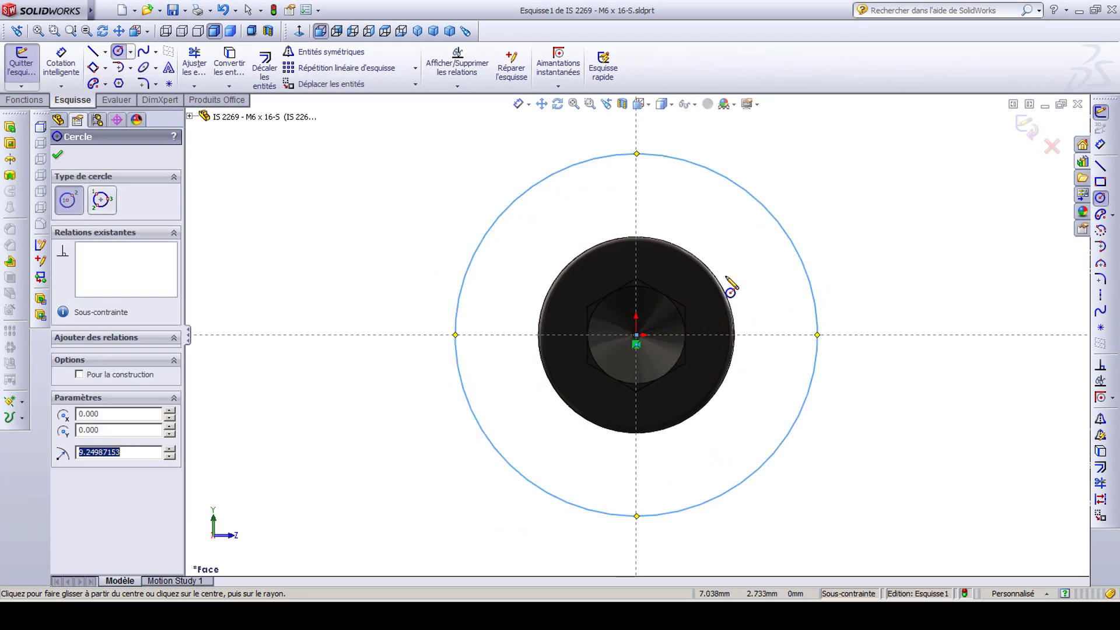
pyautogui.click(58, 157)
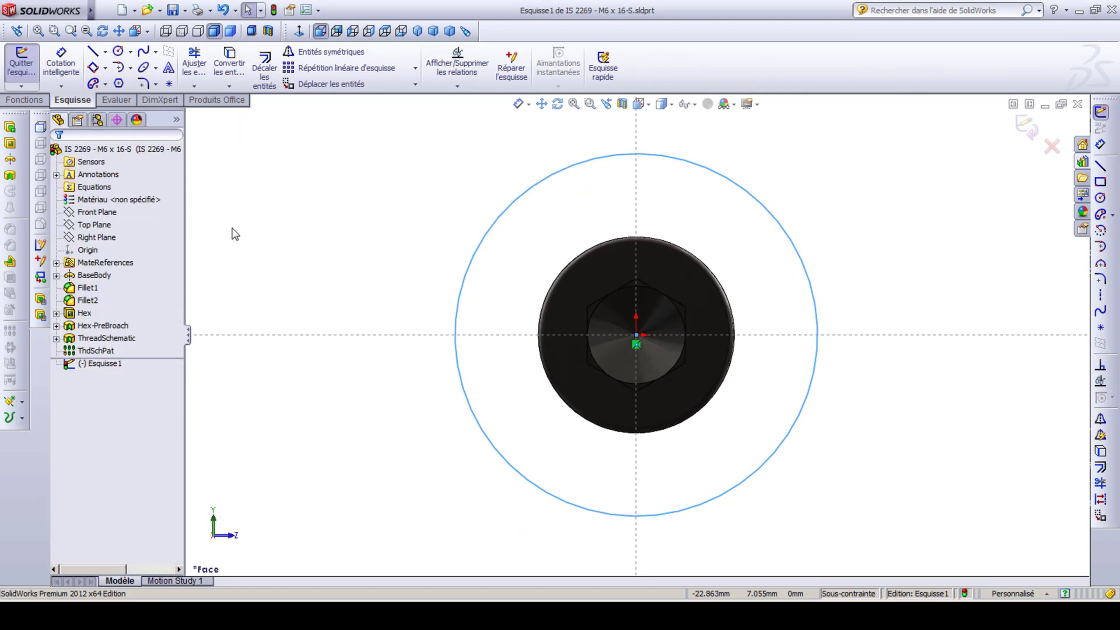
# - Extrude the circle 10 mm in reverse direction as Boss-Extru.1 over the screw head
pyautogui.moveTo(315, 237); pyautogui.dragTo(325, 288, button='middle')
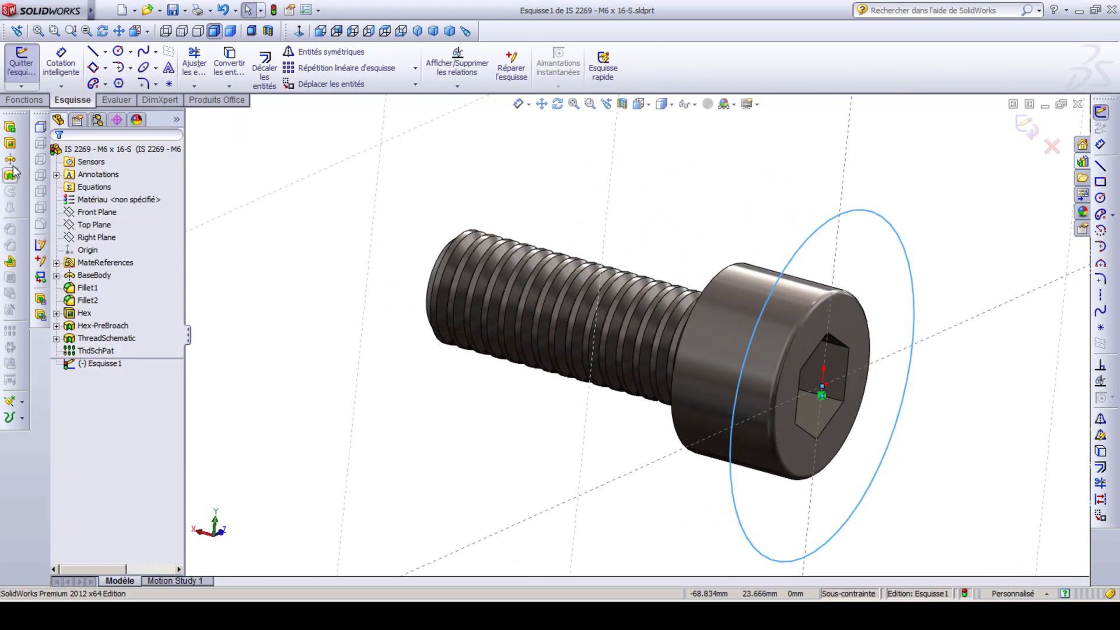
pyautogui.click(10, 126)
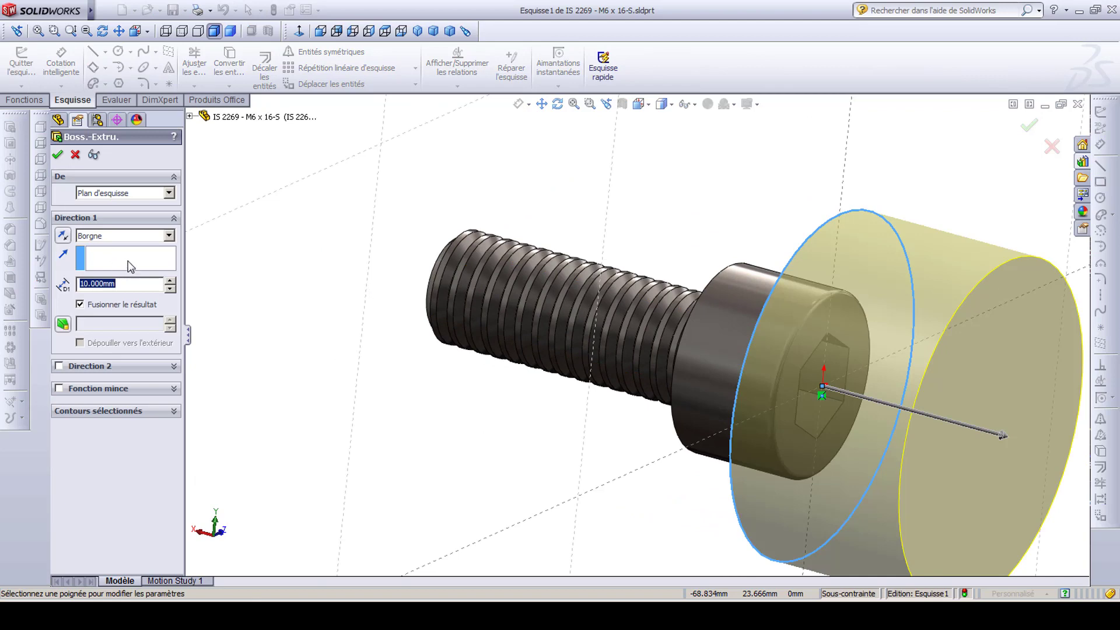
pyautogui.click(63, 235)
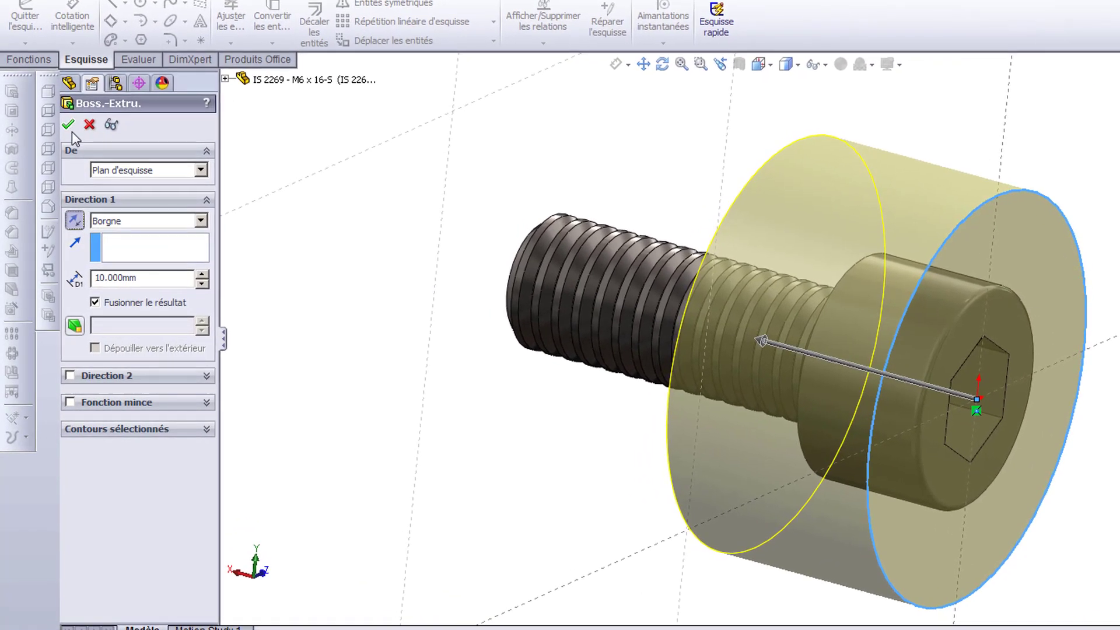
pyautogui.click(61, 141)
pyautogui.moveTo(316, 260); pyautogui.dragTo(353, 91, button='middle')
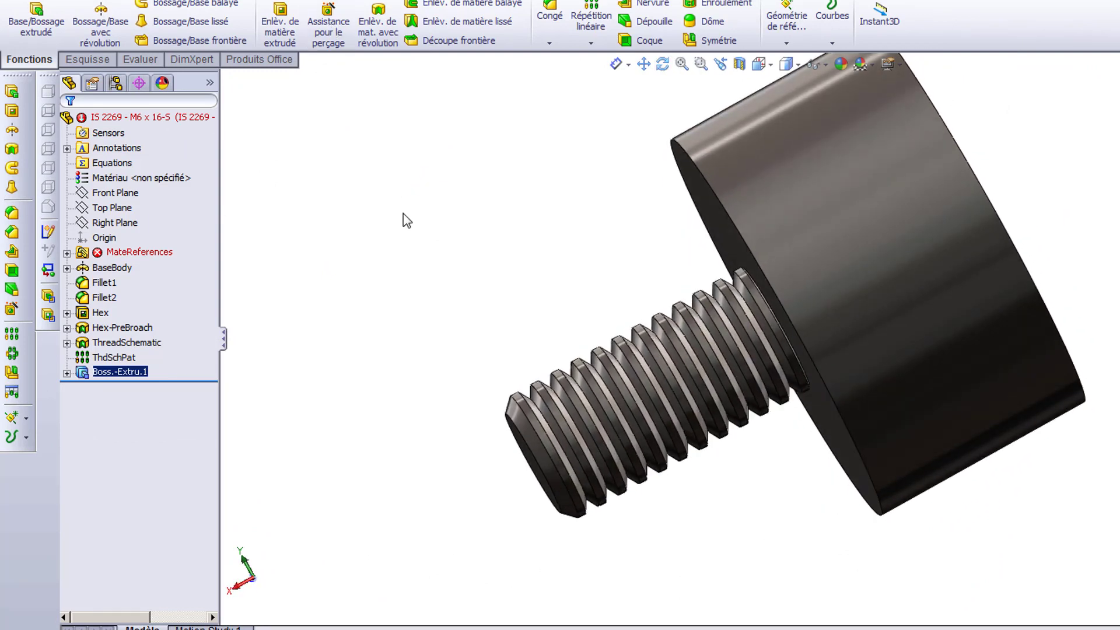
pyautogui.scroll(-2, 391, 208)
# - Save the modified part under the name 'test', replacing IS 2269 - M6 x 16-S
pyautogui.hotkey('alt', 'f')
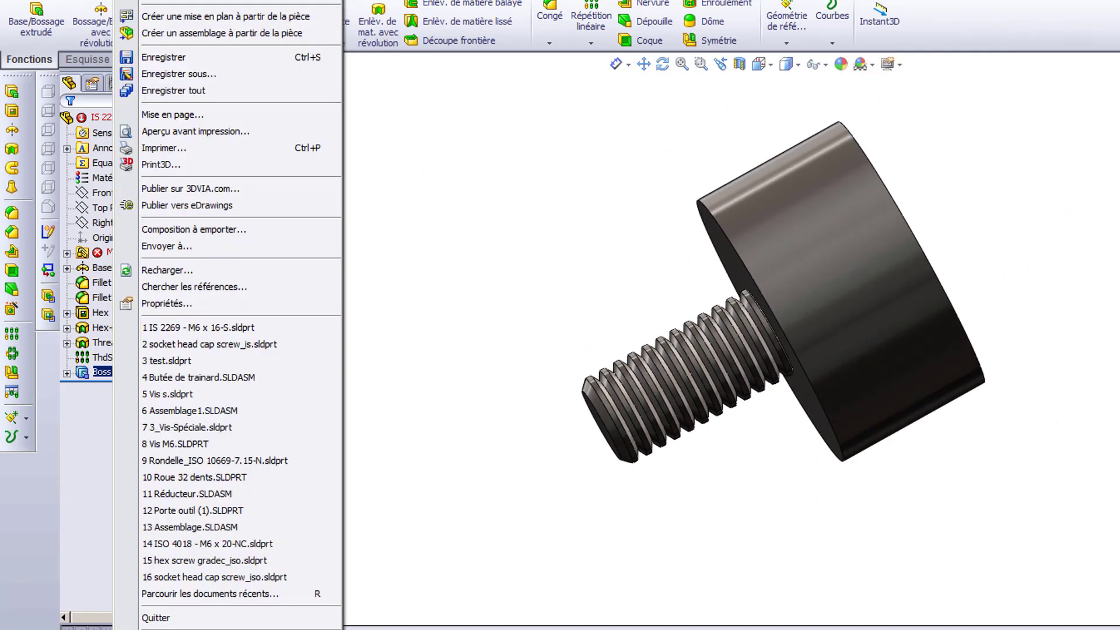
pyautogui.click(179, 74)
pyautogui.click(268, 297)
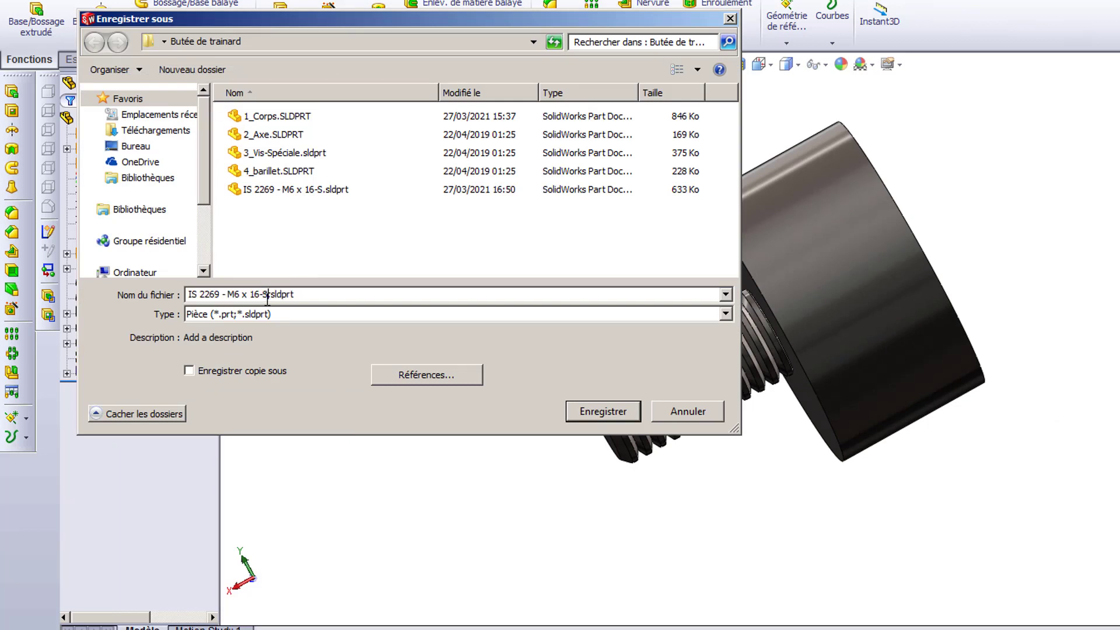
pyautogui.moveTo(267, 297); pyautogui.dragTo(127, 306)
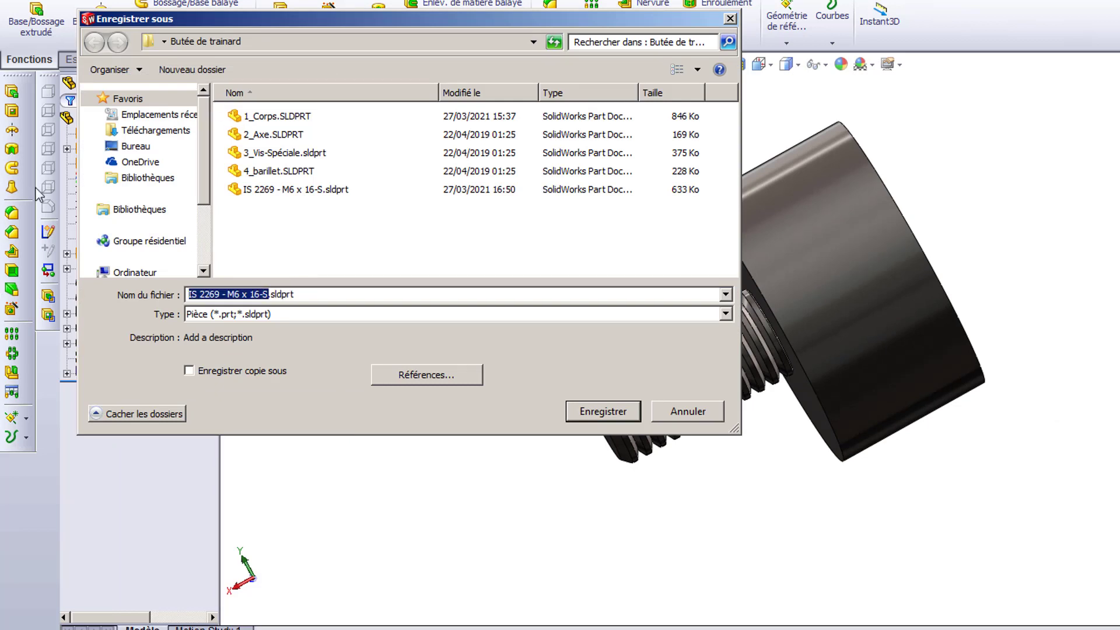
pyautogui.write('test')
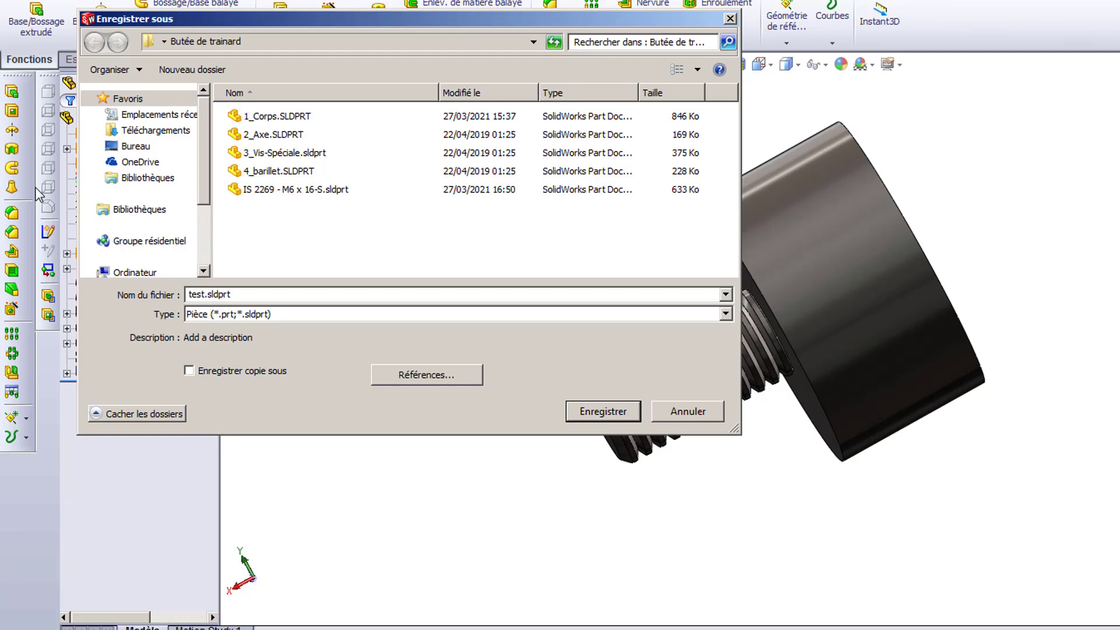
pyautogui.click(579, 409)
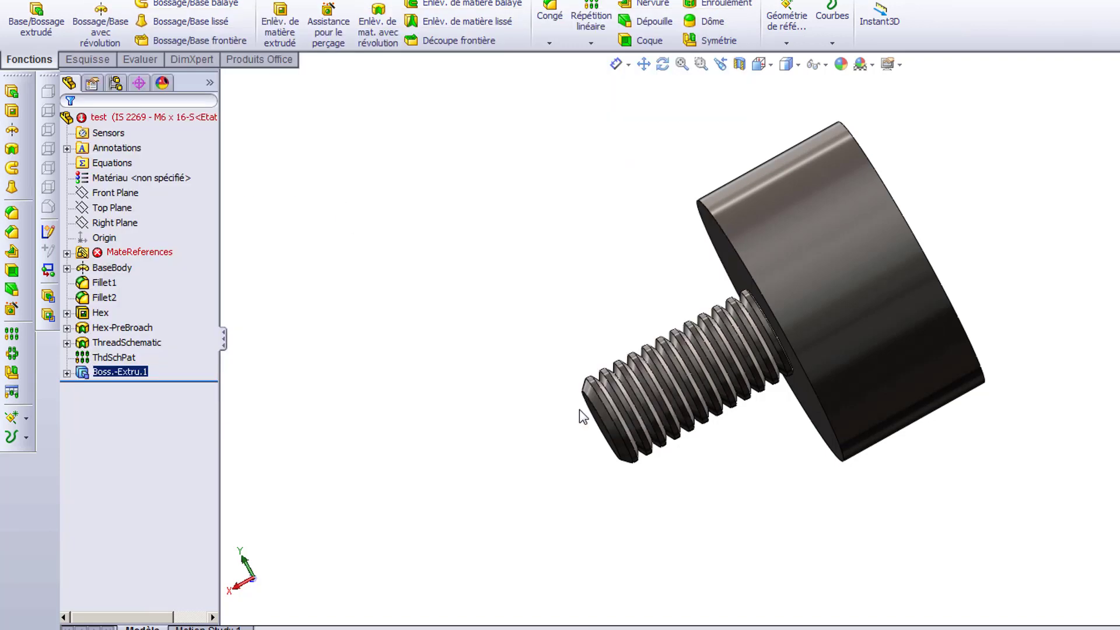
pyautogui.click(131, 2)
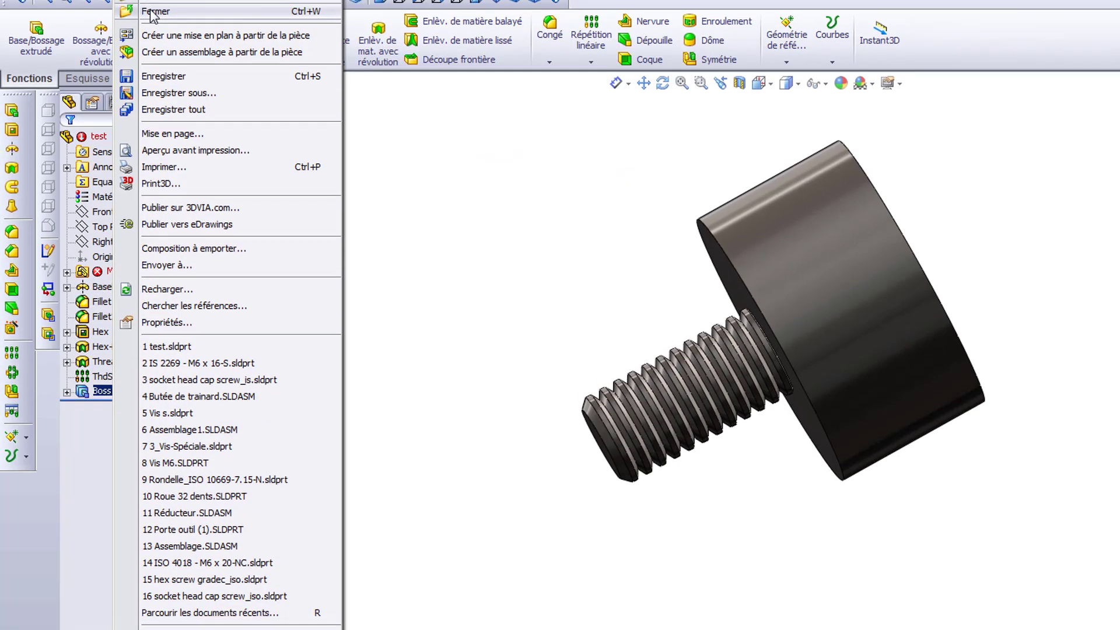
# - Close the part, reopen test.sldprt with Tous les fichiers listed, and inspect it
pyautogui.click(152, 12)
pyautogui.click(119, 12)
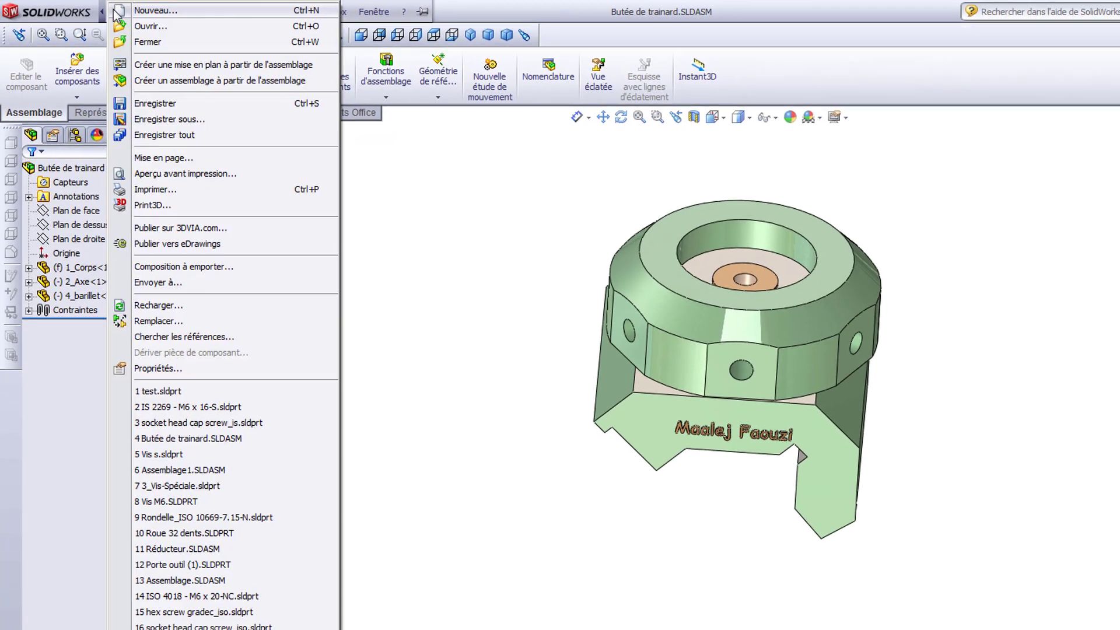
pyautogui.click(151, 26)
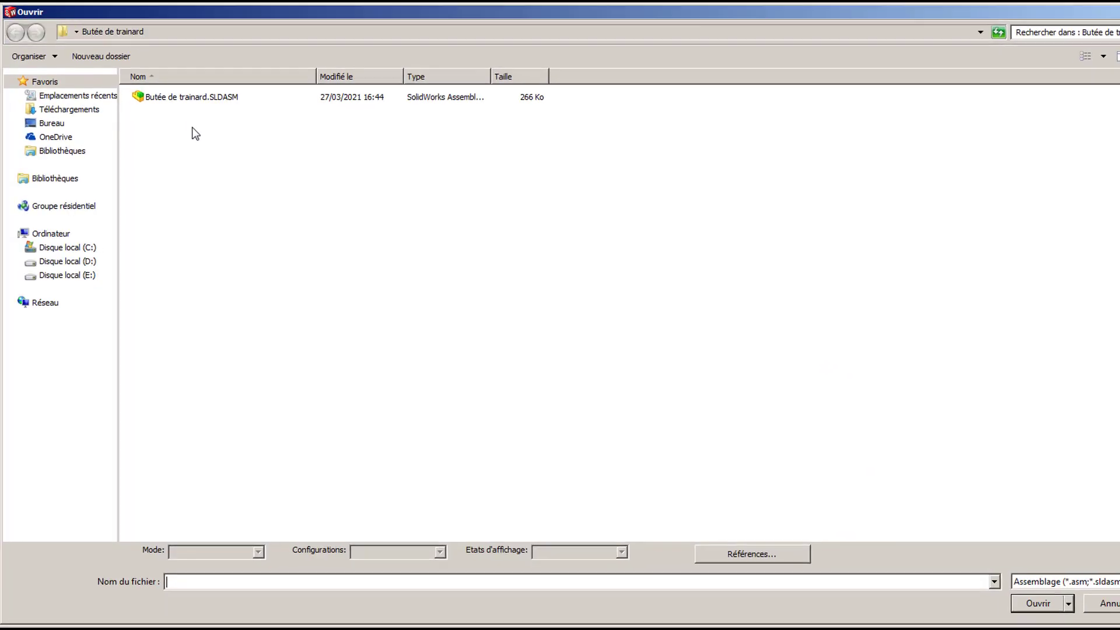
pyautogui.click(1039, 574)
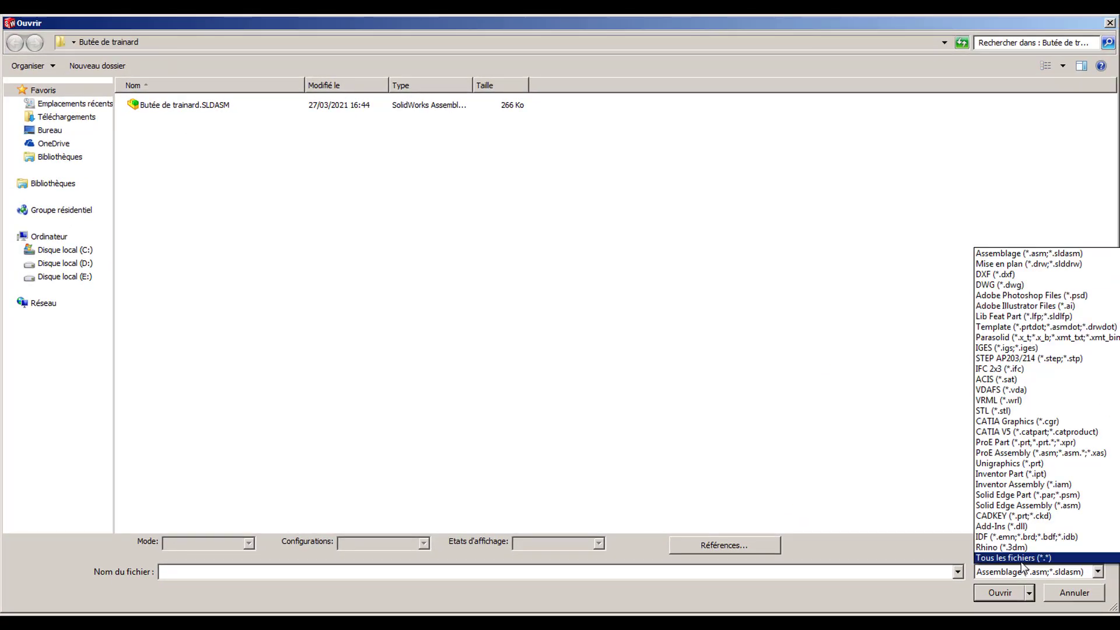
pyautogui.click(1020, 558)
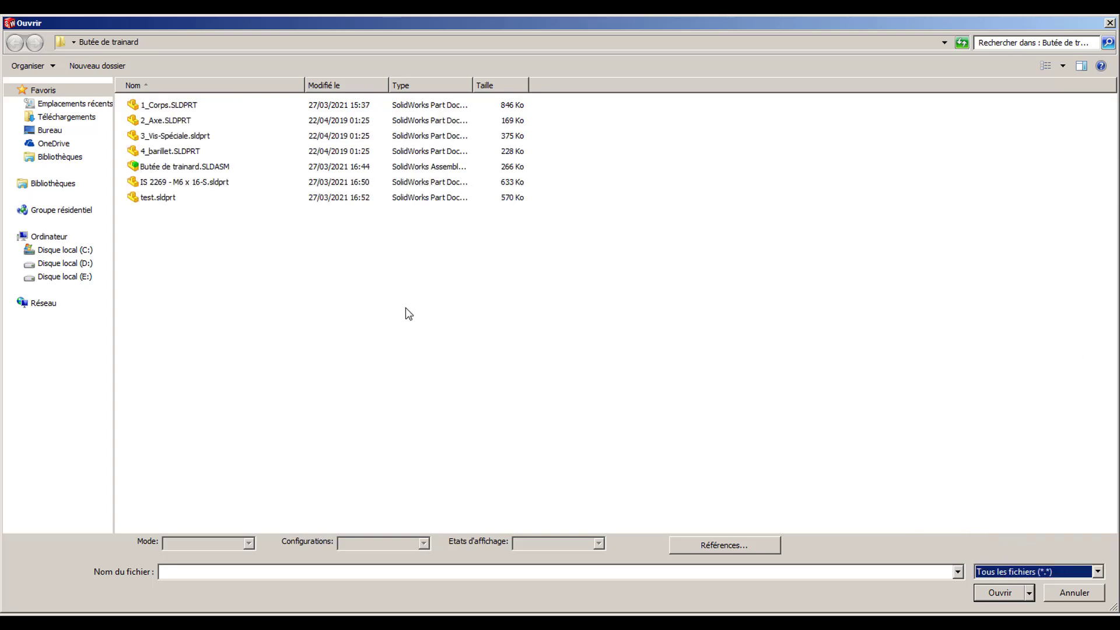
pyautogui.click(158, 201)
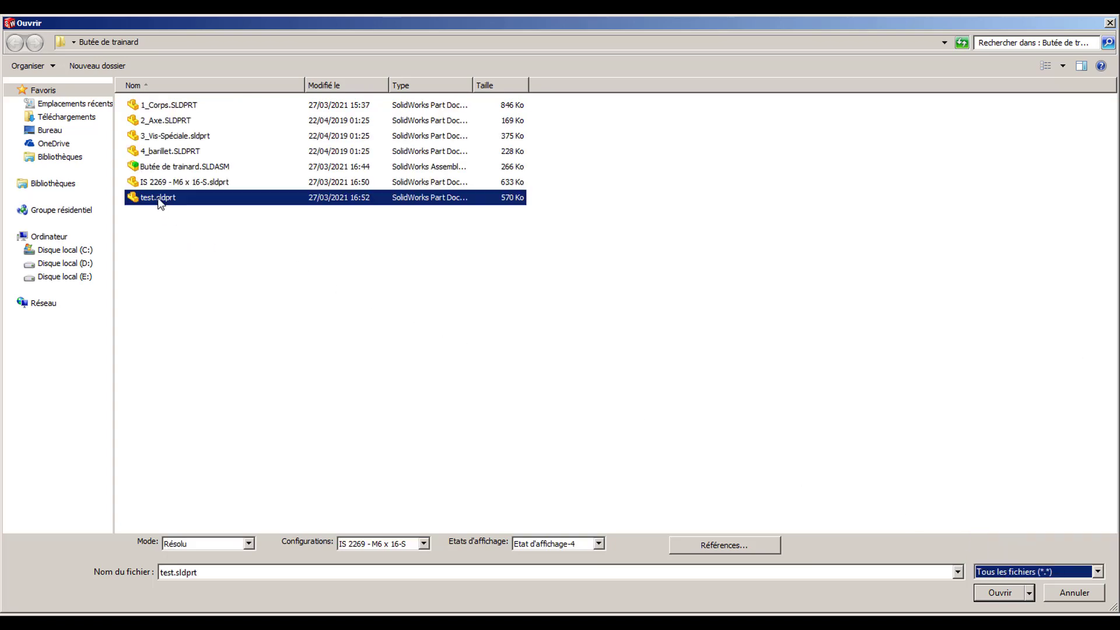
pyautogui.click(1000, 593)
pyautogui.moveTo(895, 518)
pyautogui.mouseDown(button='middle')
pyautogui.moveTo(720, 508)
pyautogui.moveTo(809, 413)
pyautogui.moveTo(833, 355)
pyautogui.moveTo(823, 328)
pyautogui.moveTo(726, 362)
pyautogui.moveTo(773, 457)
pyautogui.moveTo(804, 430)
pyautogui.mouseUp(button='middle')
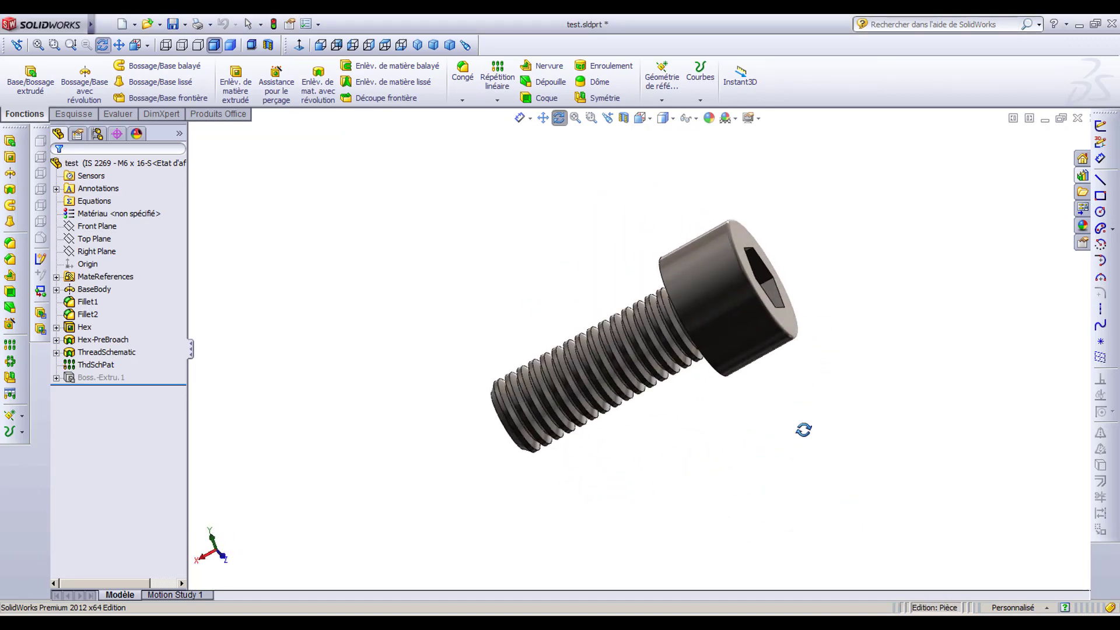
pyautogui.press('Escape')
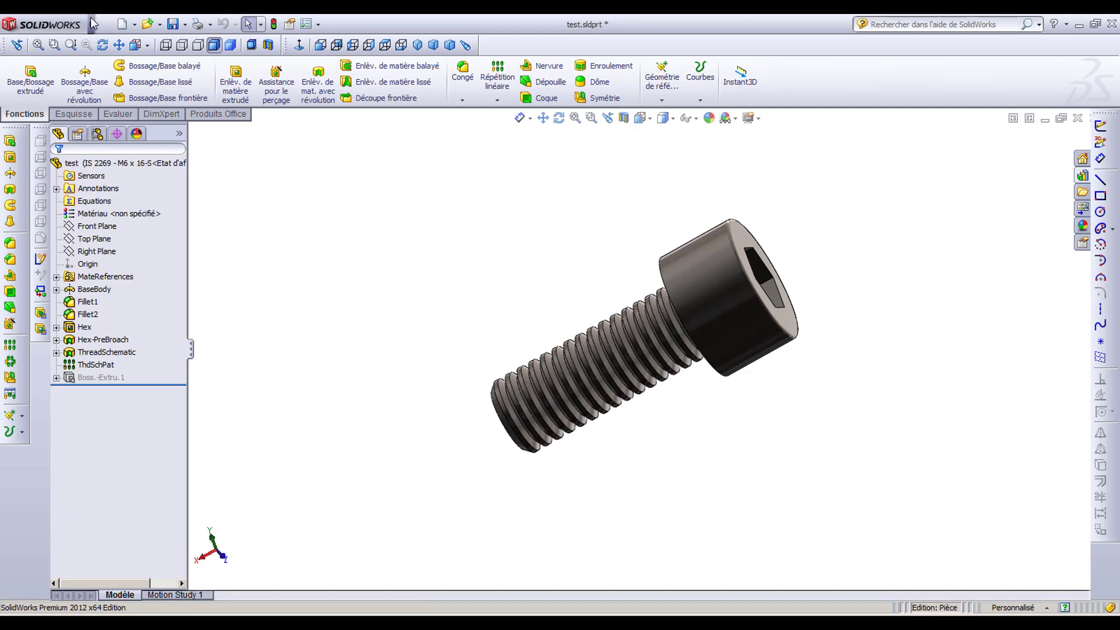
# - Close test.sldprt, choosing Ne pas enregistrer
pyautogui.click(109, 24)
pyautogui.click(127, 57)
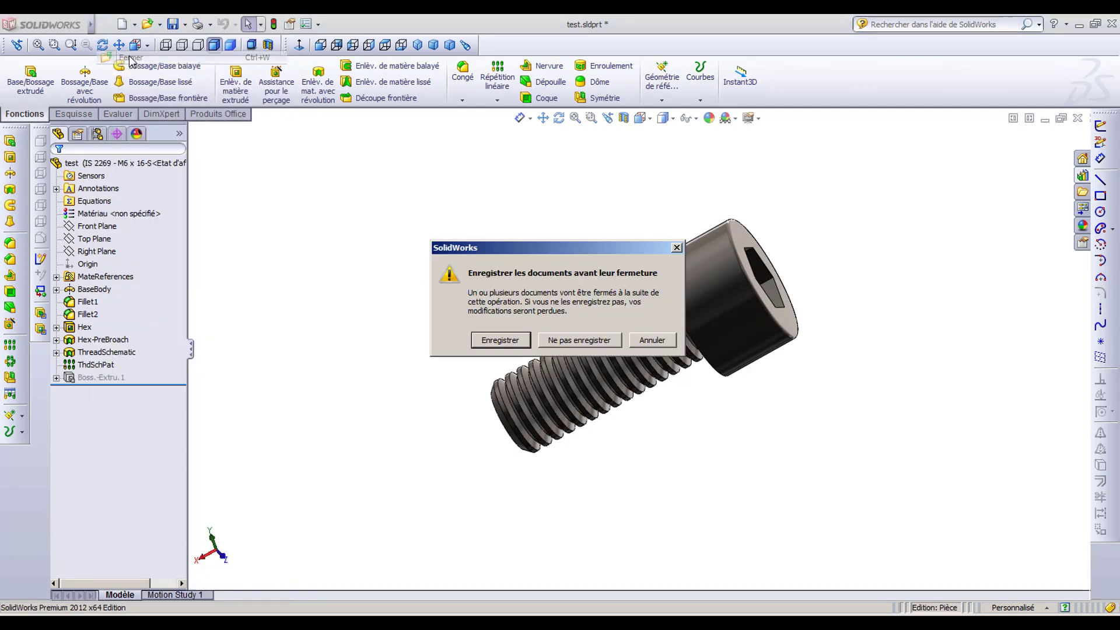
pyautogui.click(574, 341)
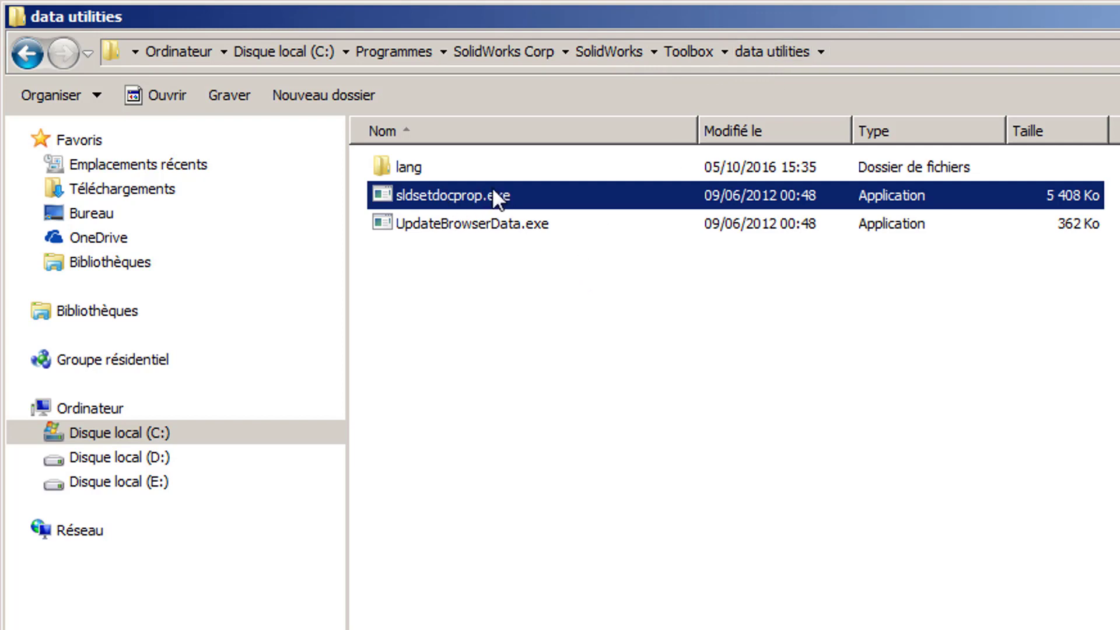
pyautogui.moveTo(510, 203)
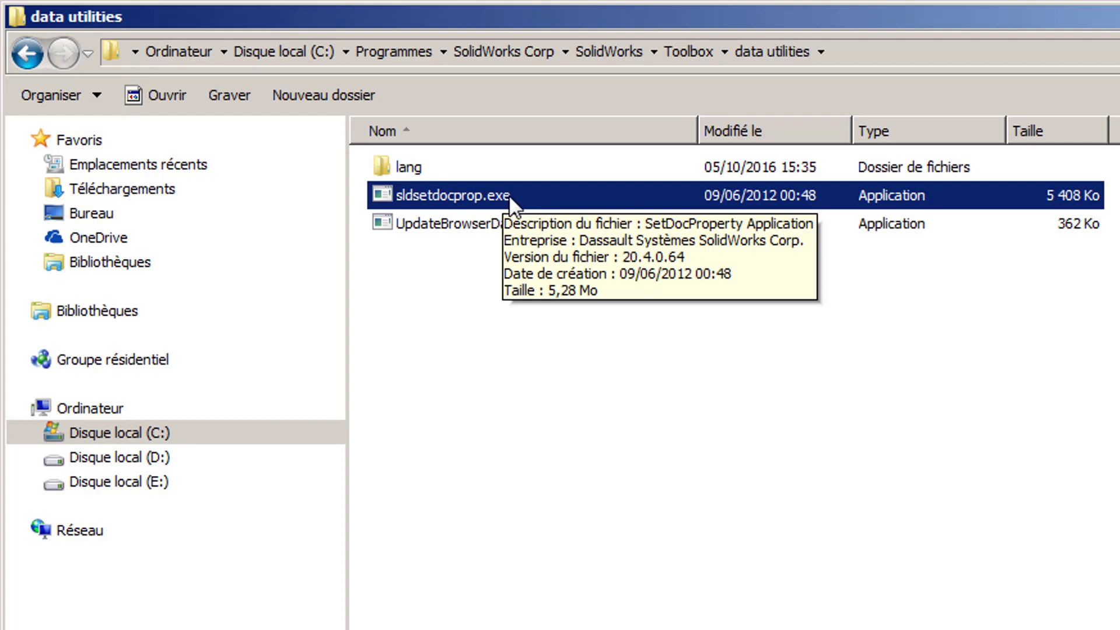
# - Launch sldsetdocprop.exe from the Toolbox data utilities folder
pyautogui.doubleClick(509, 194)
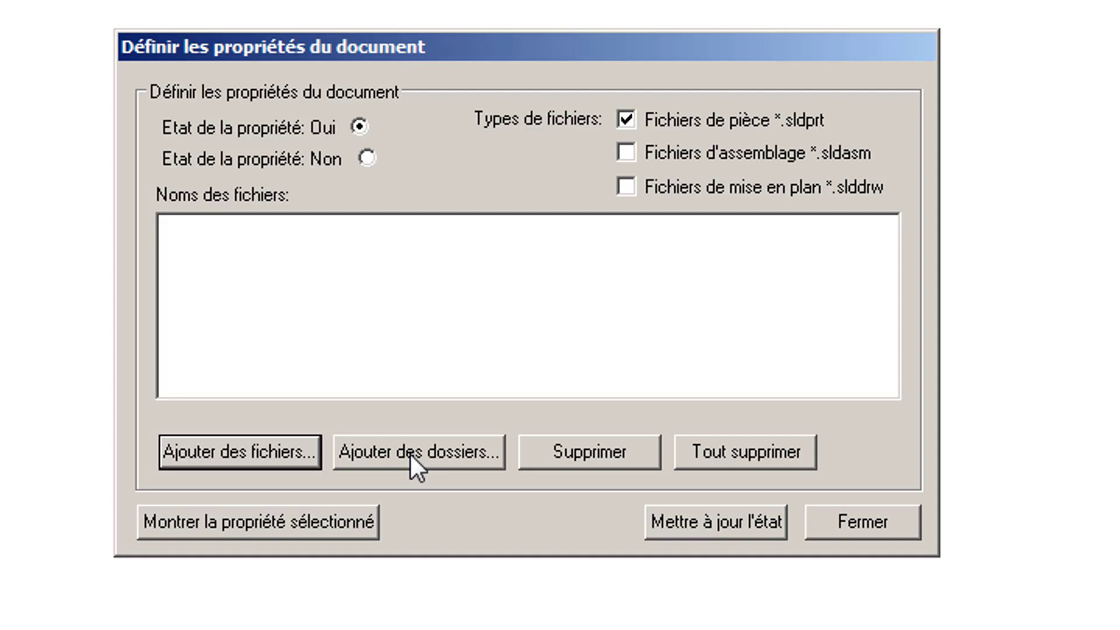
# - Add IS 2269 - M6 x 16-S.sldprt and update its IsToolboxPart state to Non
pyautogui.click(274, 446)
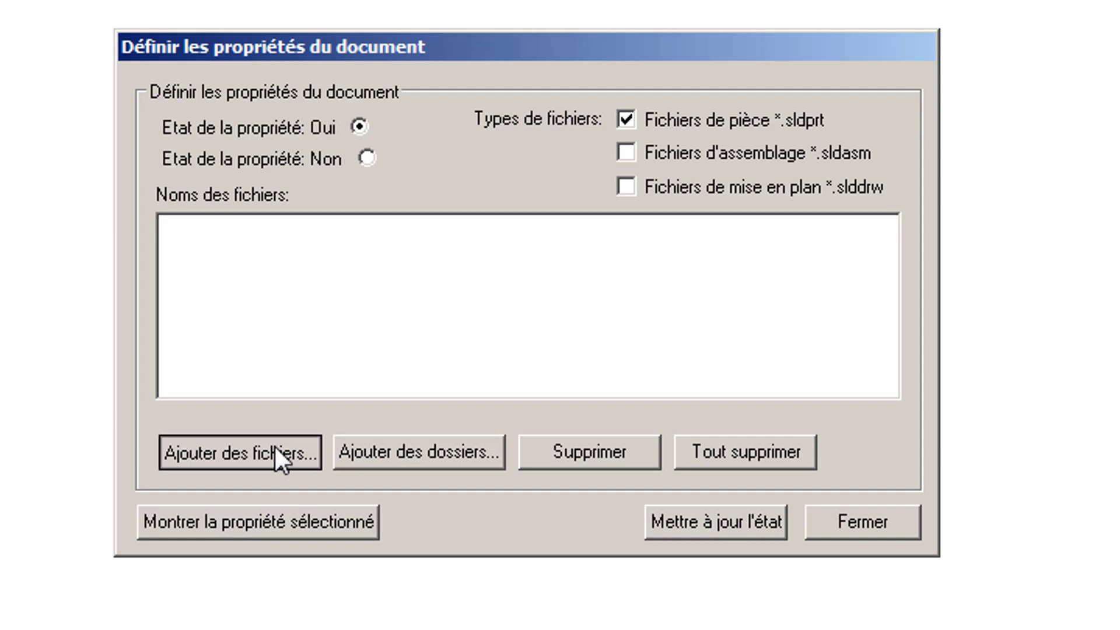
pyautogui.click(398, 243)
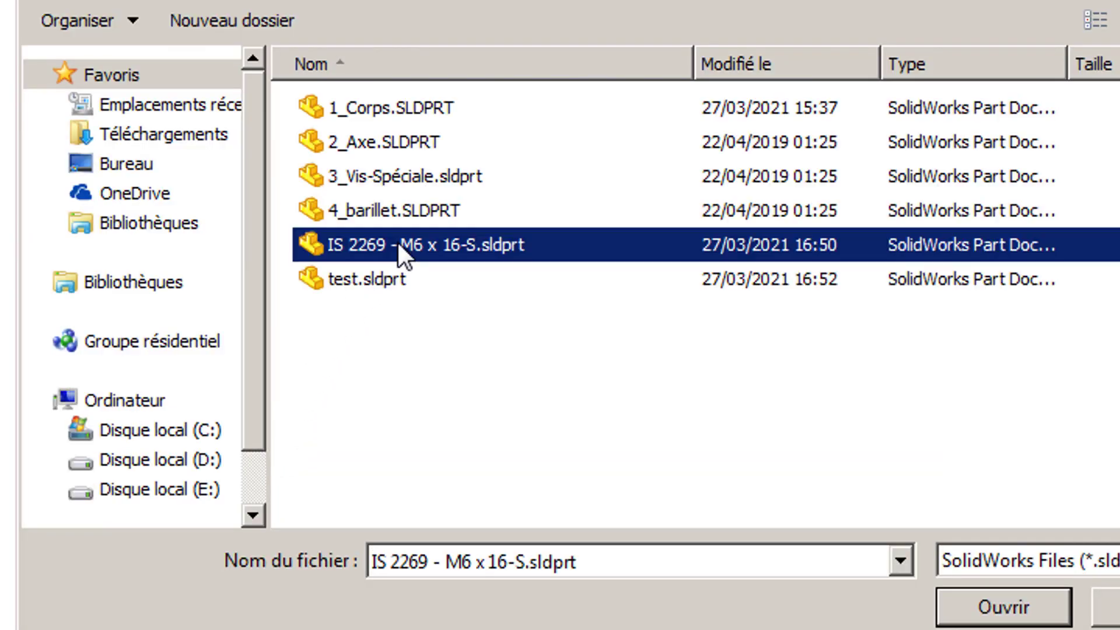
pyautogui.click(999, 610)
pyautogui.click(549, 226)
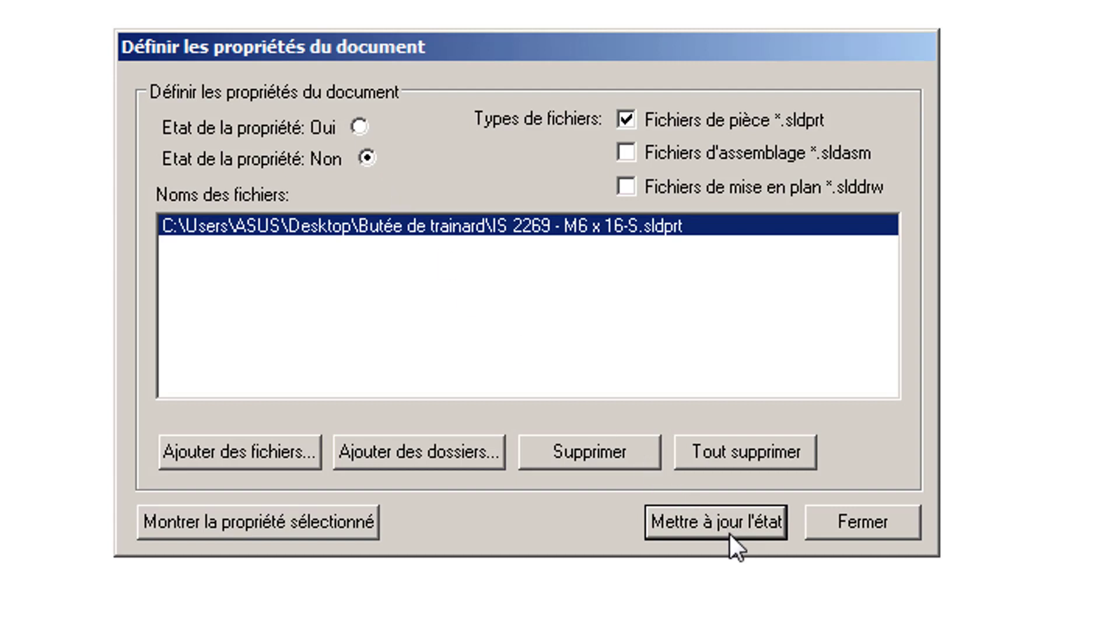
pyautogui.click(723, 518)
# - Check that the part's IsToolboxPart value is No, then close sldsetdocprop
pyautogui.click(244, 532)
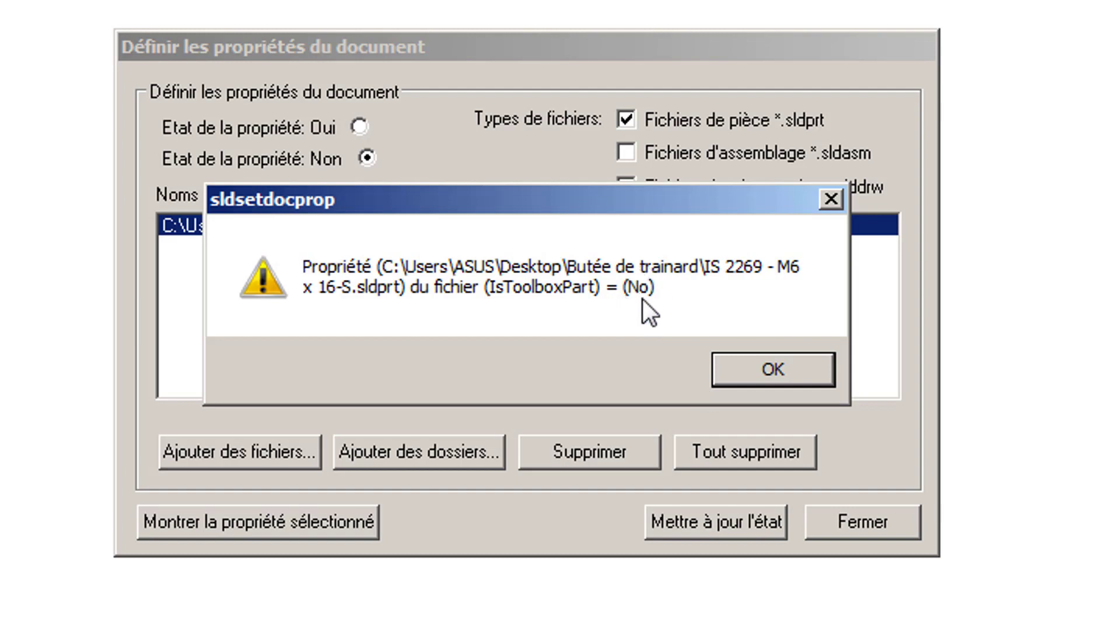
pyautogui.click(759, 378)
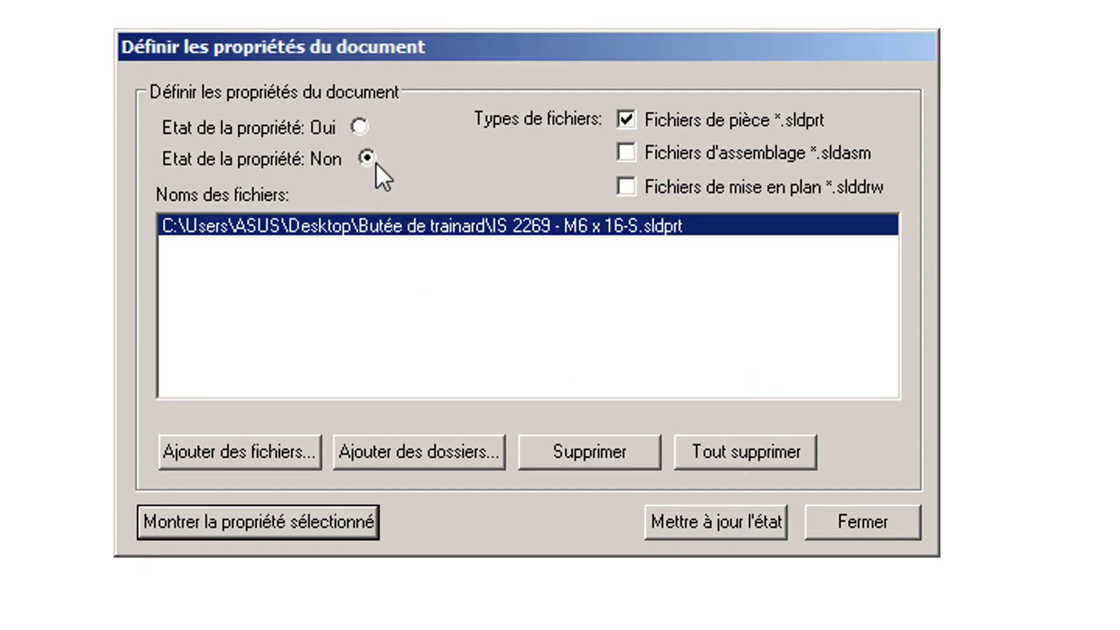
pyautogui.click(846, 528)
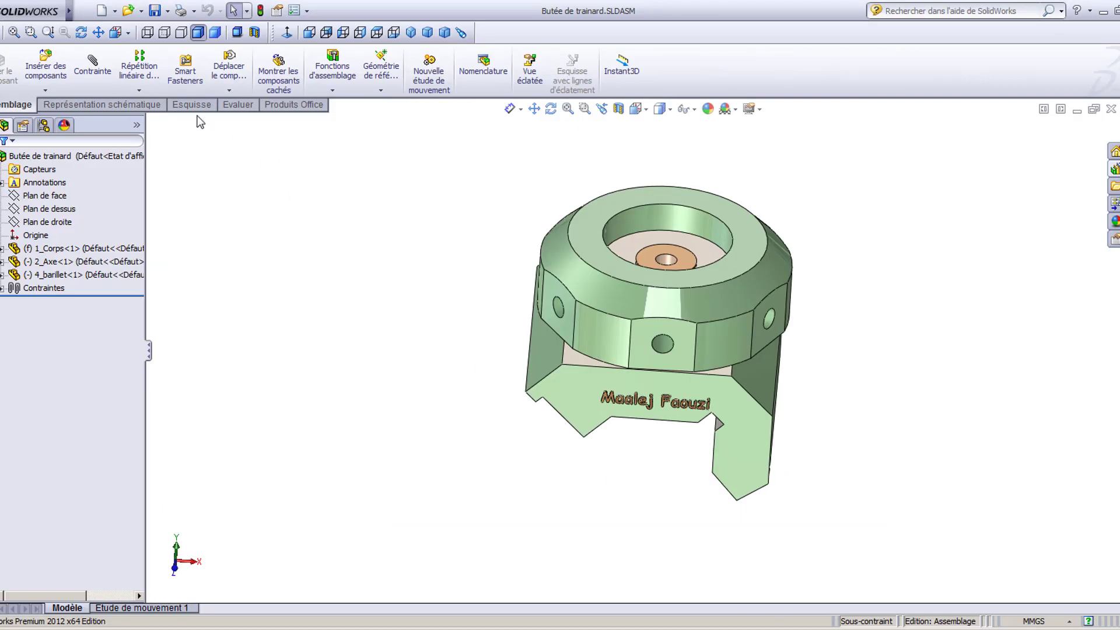
# - Open IS 2269 - M6 x 16-S.sldprt with Tous les fichiers (*.*) listed
pyautogui.click(84, 10)
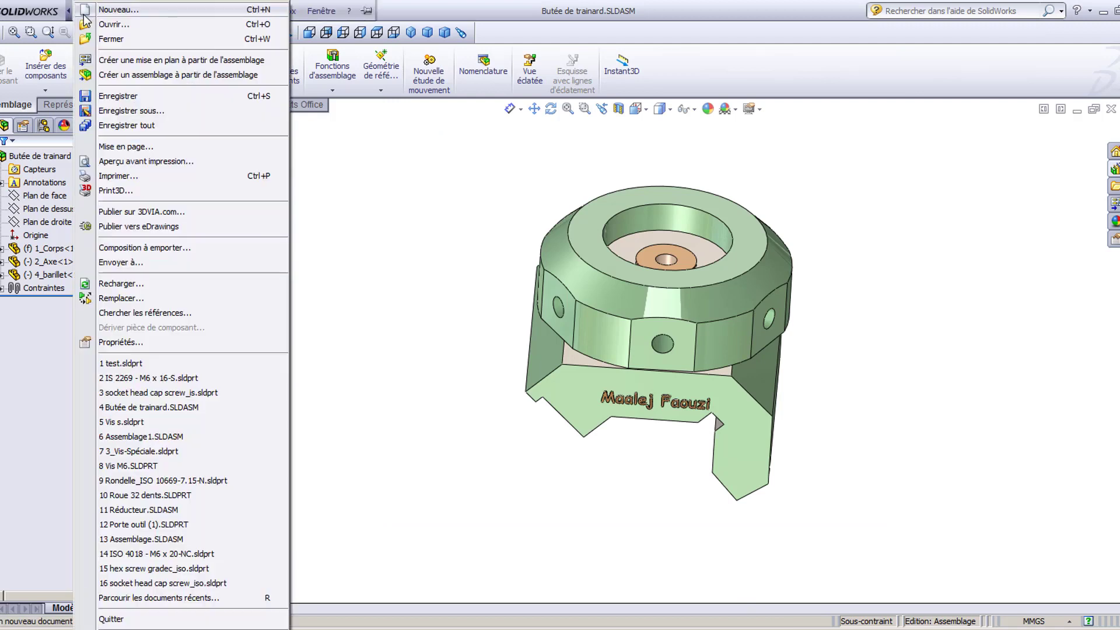
pyautogui.click(106, 26)
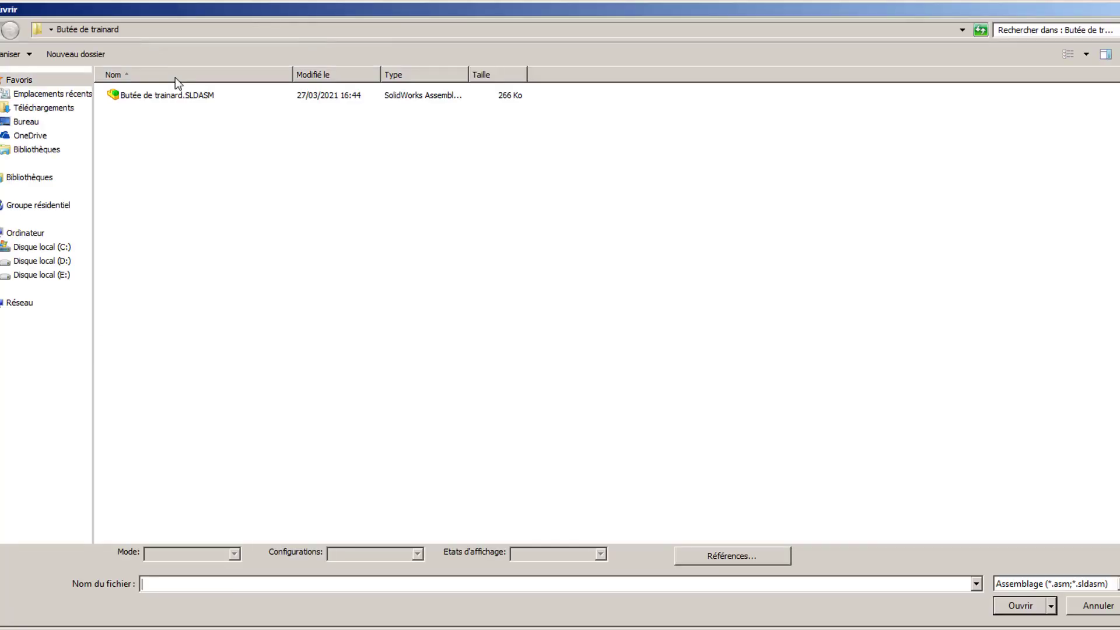
pyautogui.click(1032, 582)
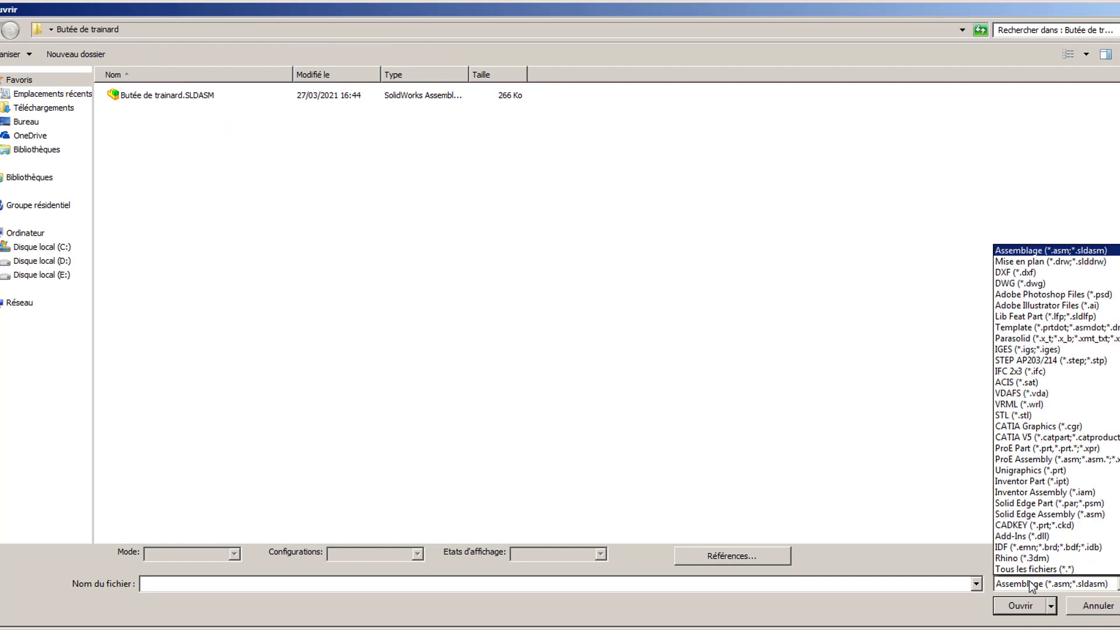
pyautogui.click(1028, 567)
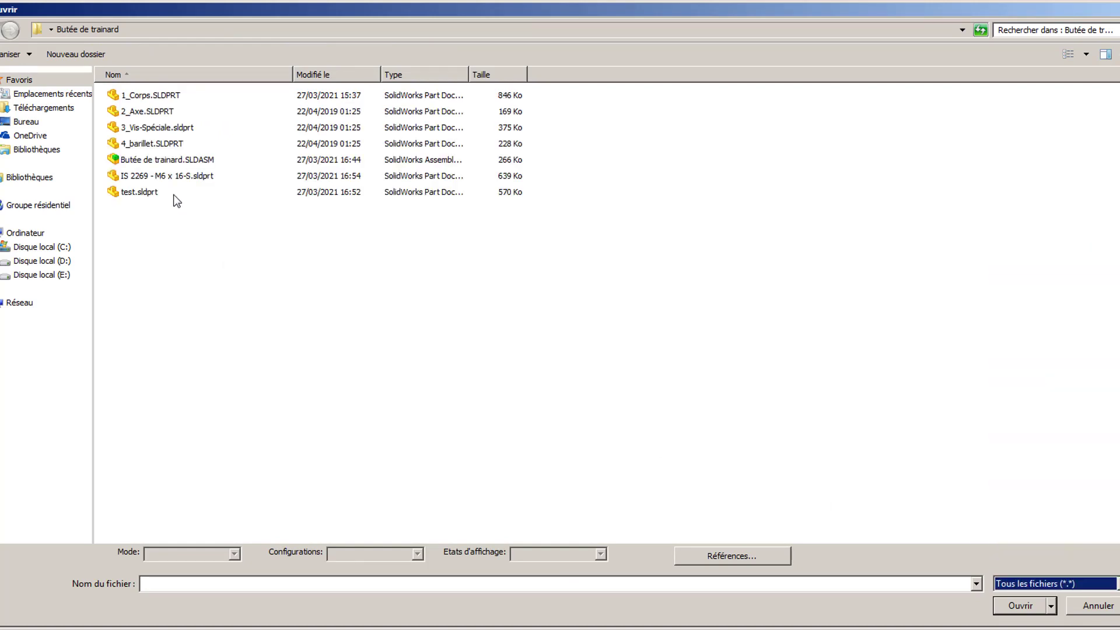
pyautogui.click(175, 177)
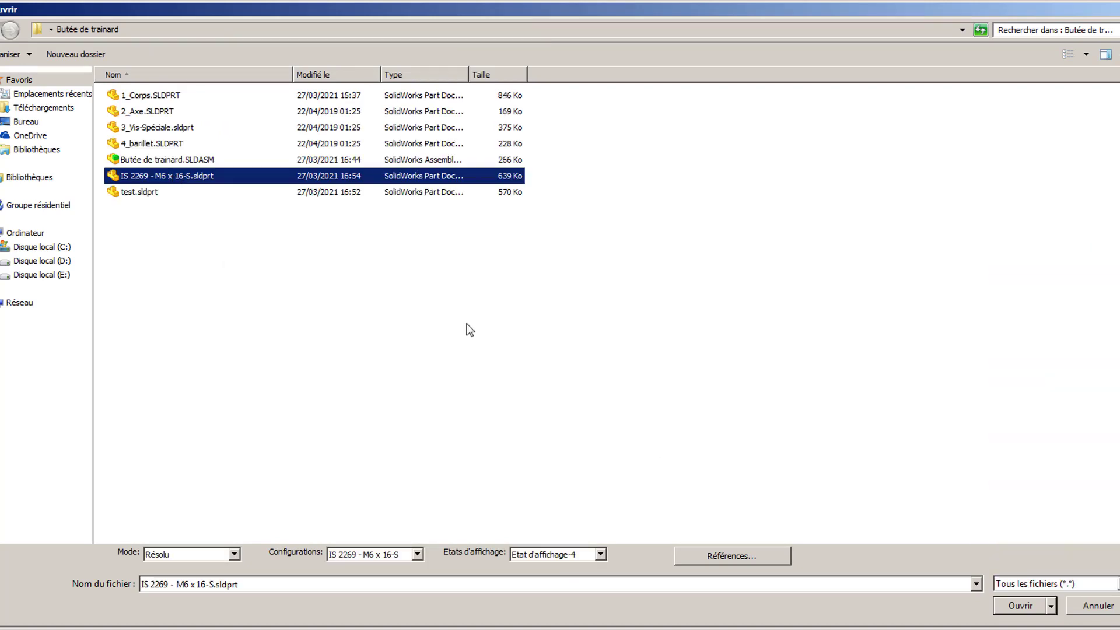
pyautogui.click(1028, 601)
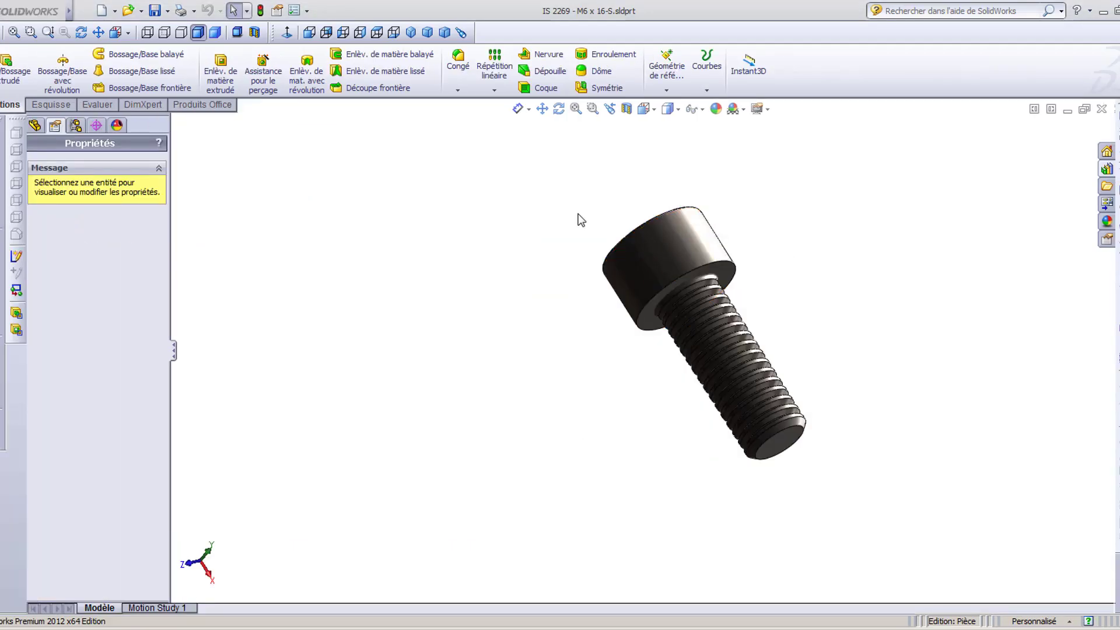
# - On the screw head face, sketch a small origin-centred circle around the socket
pyautogui.moveTo(601, 416); pyautogui.dragTo(624, 533)
pyautogui.press('Escape')
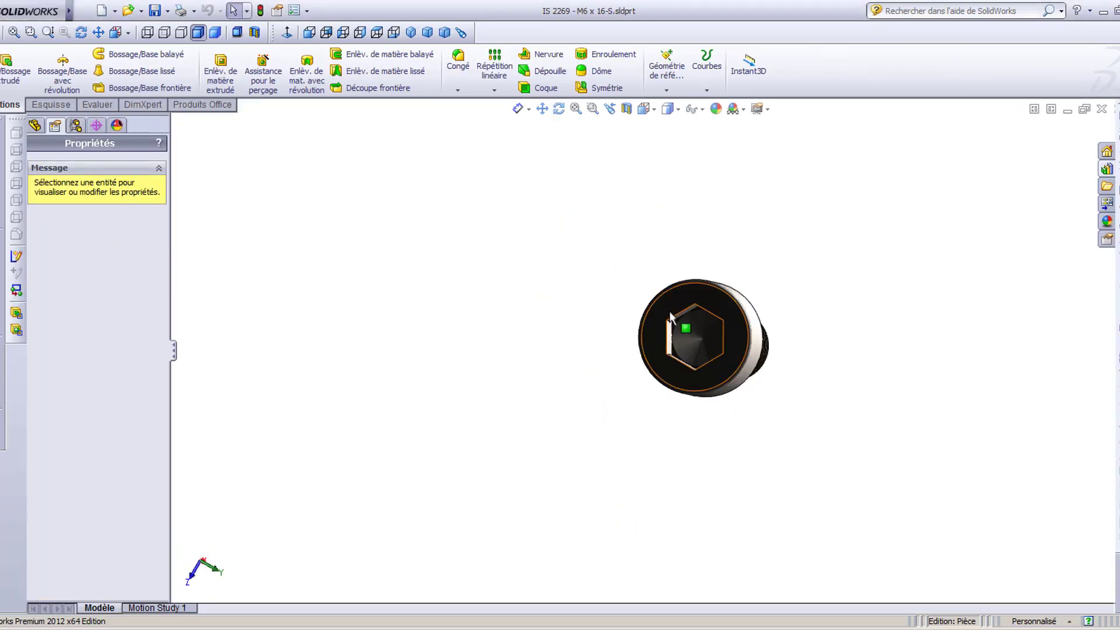
pyautogui.click(680, 325)
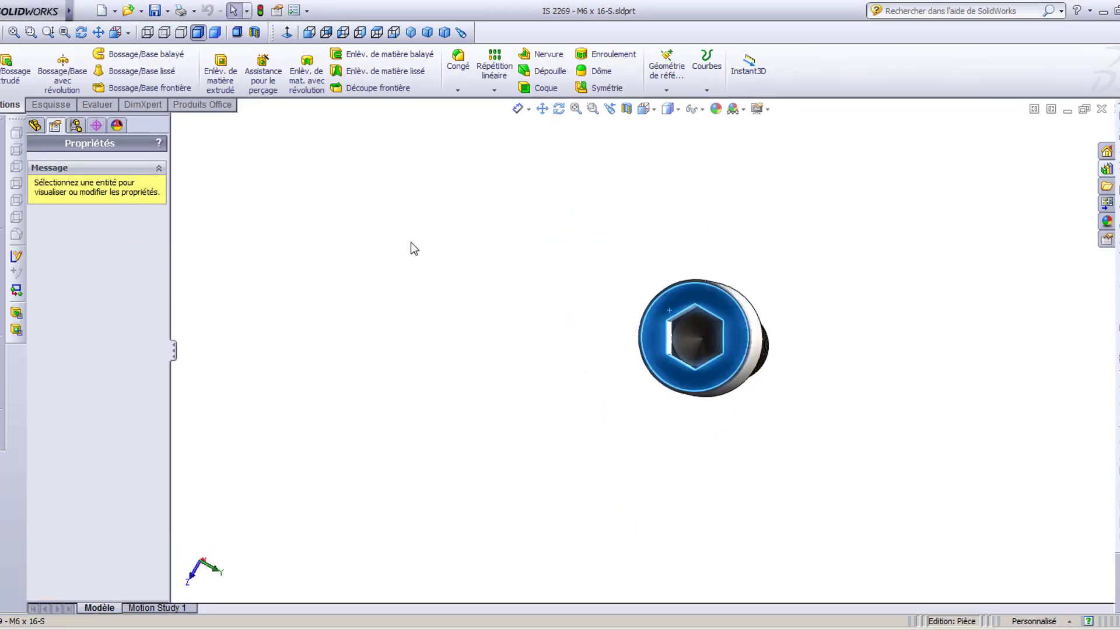
pyautogui.click(284, 37)
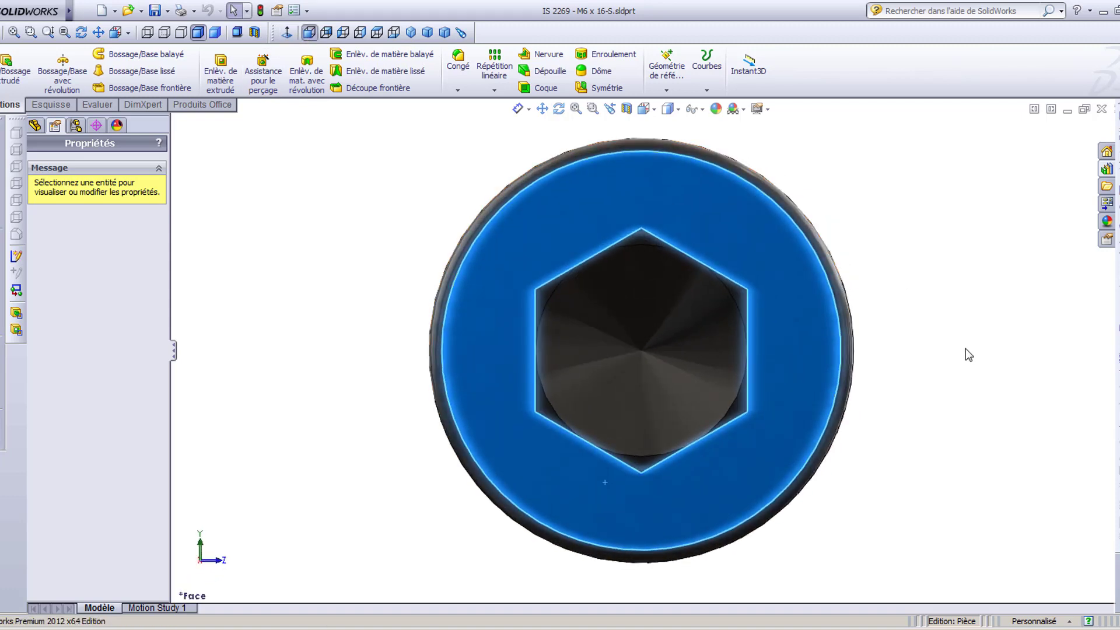
pyautogui.press('c')
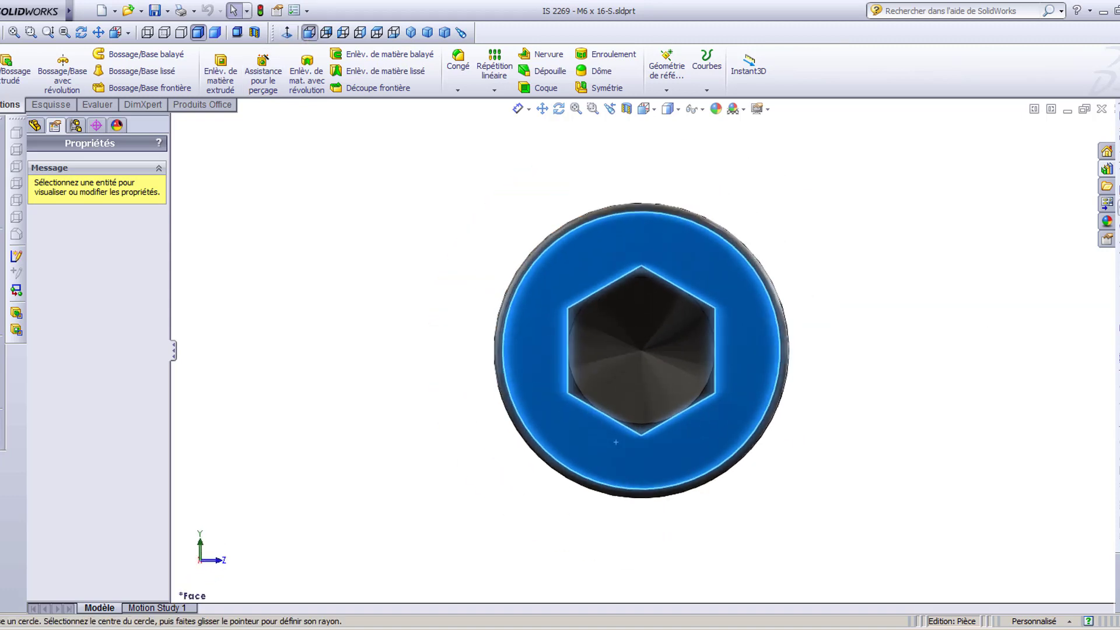
pyautogui.click(642, 350)
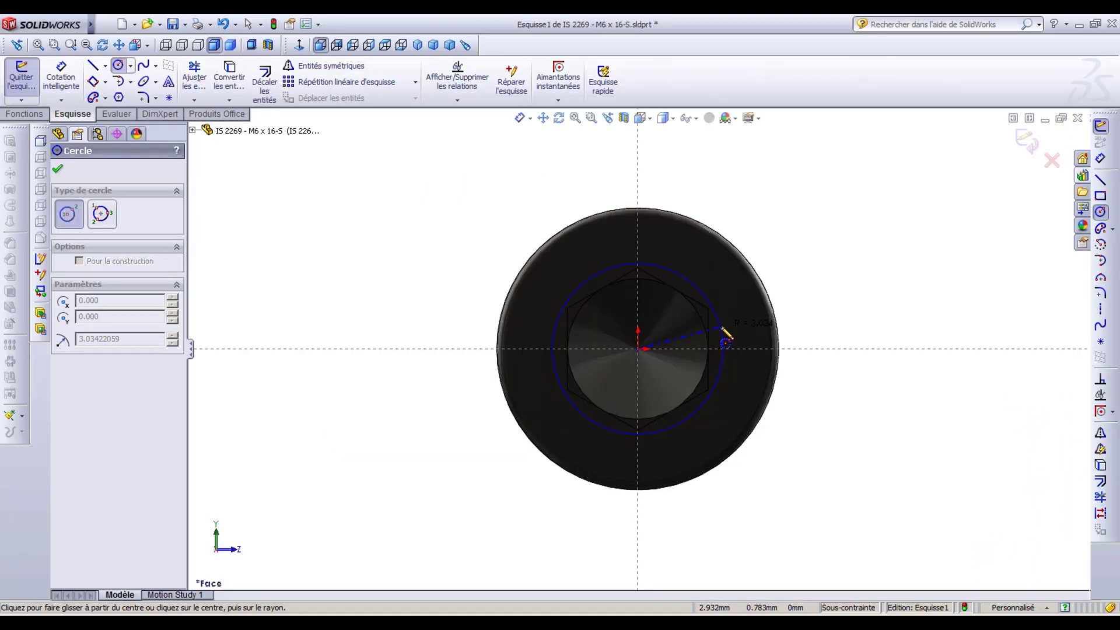
pyautogui.click(598, 332)
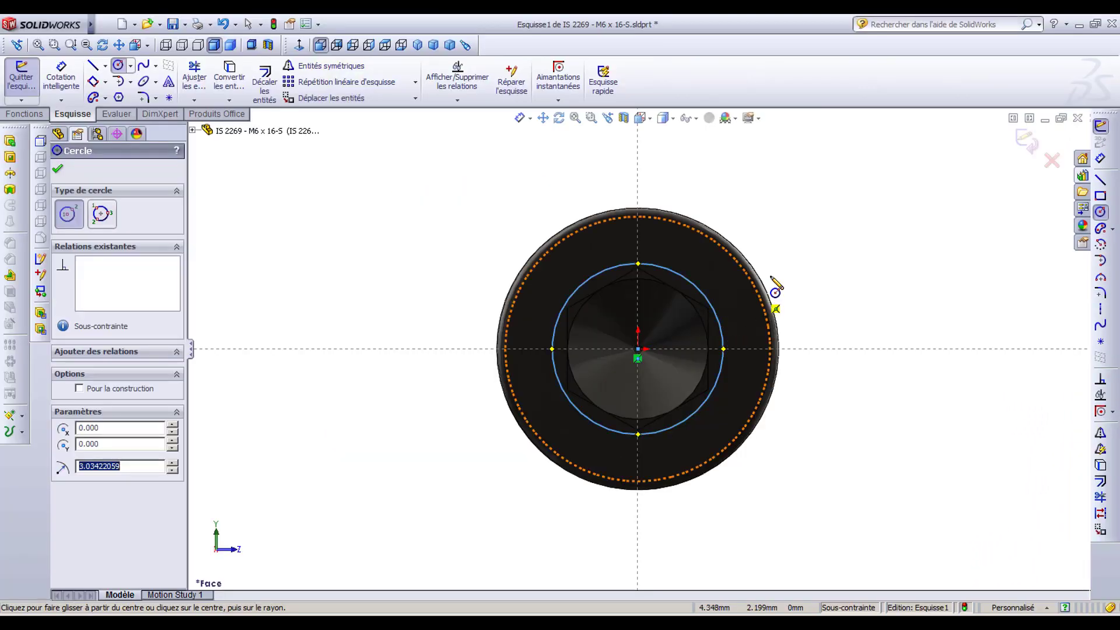
pyautogui.click(1100, 213)
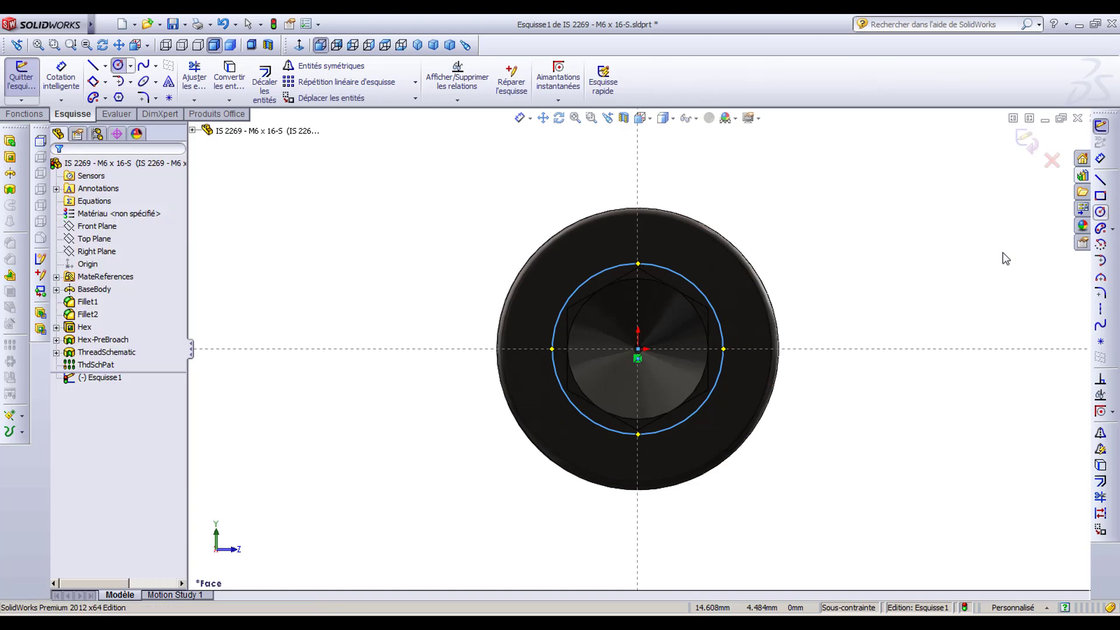
# - Add a second origin-centred circle with radius 14 around the head
pyautogui.click(638, 349)
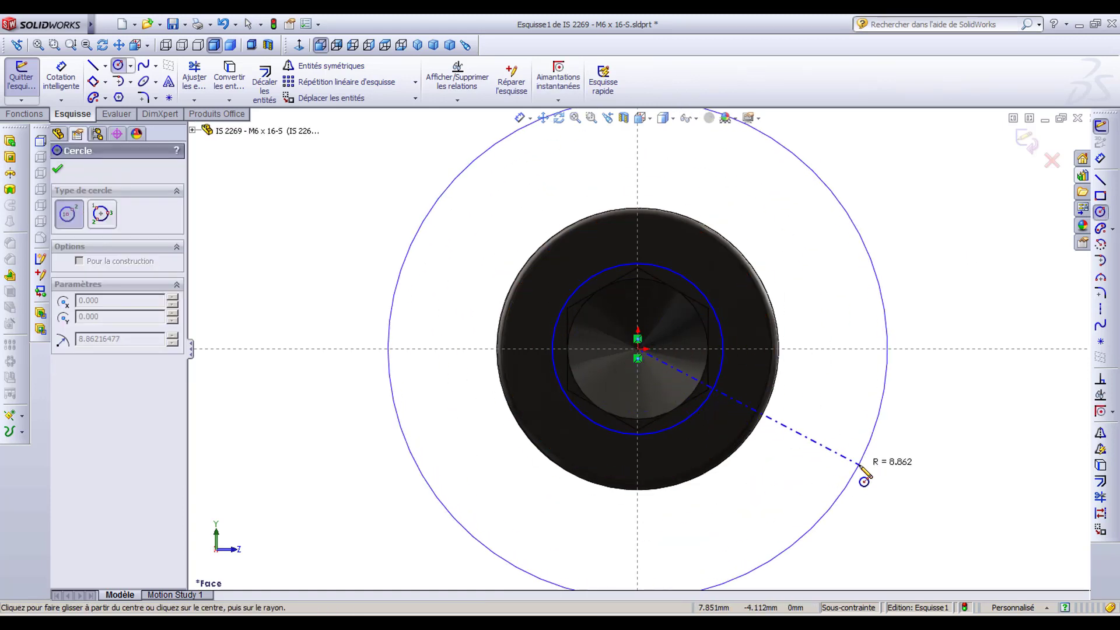
pyautogui.click(861, 465)
pyautogui.write('14')
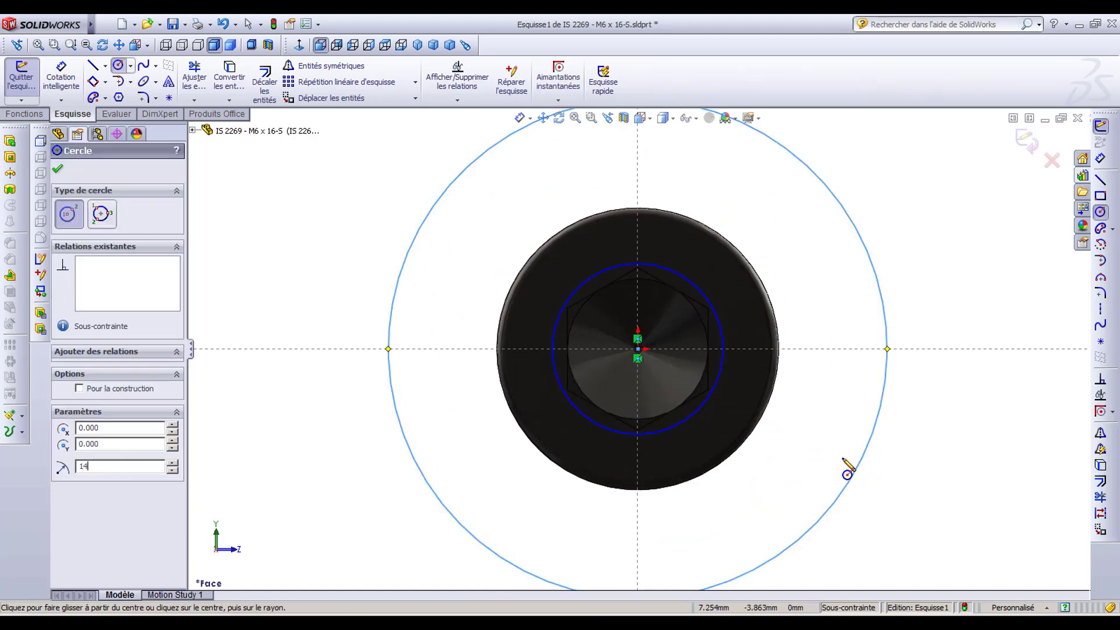
pyautogui.click(57, 170)
pyautogui.press('f')
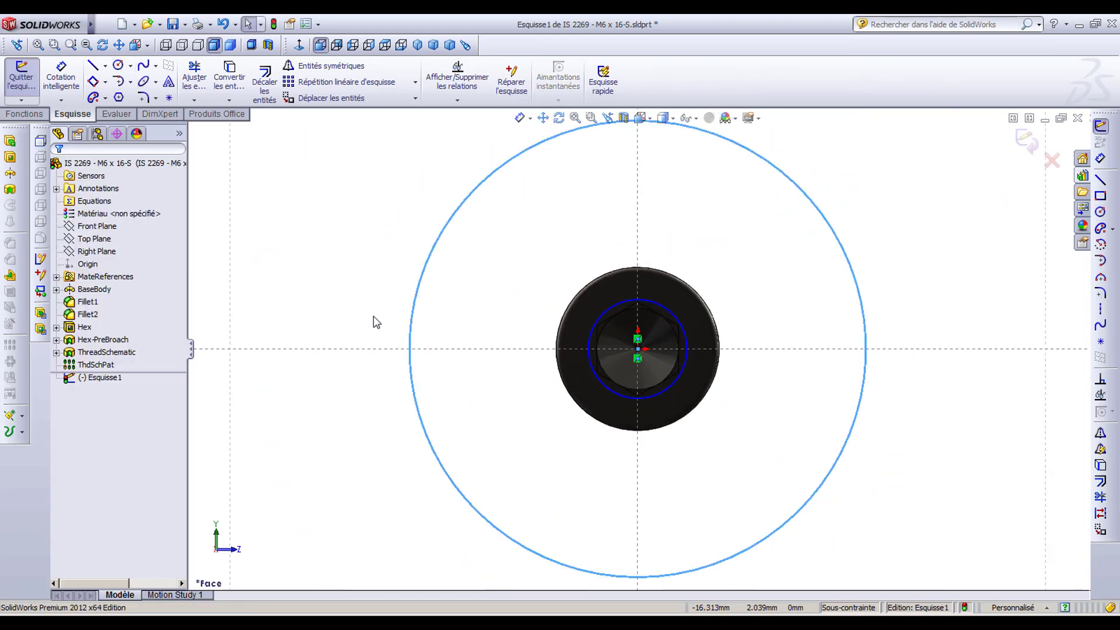
pyautogui.moveTo(366, 309); pyautogui.dragTo(439, 336, button='middle')
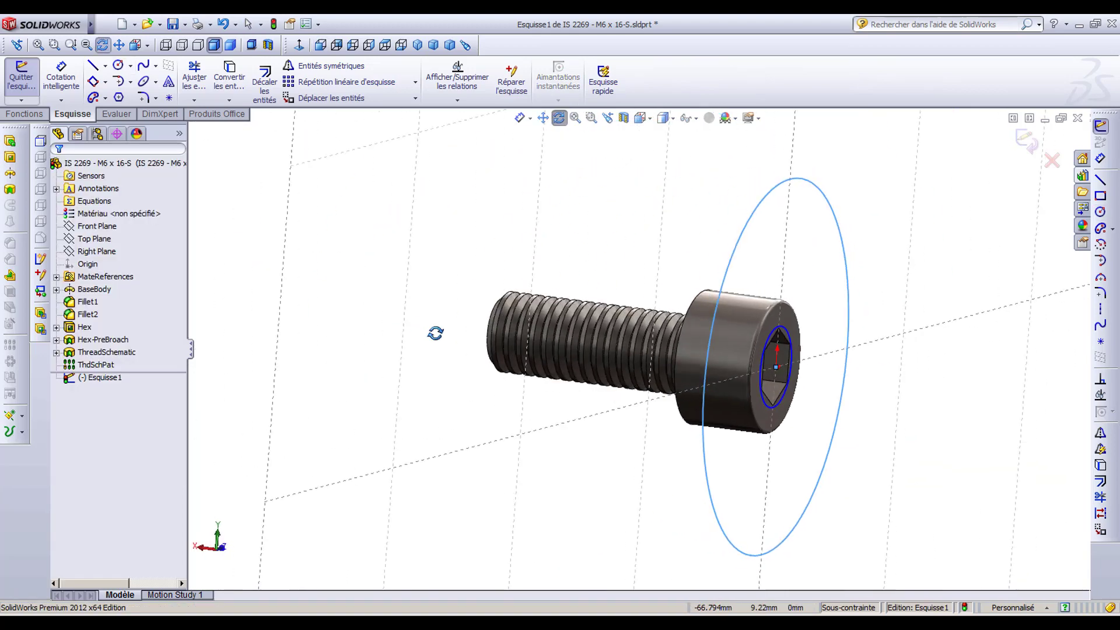
# - Extrude the radius-14 circle 6 mm in reversed direction, back toward the screw shank
pyautogui.click(10, 142)
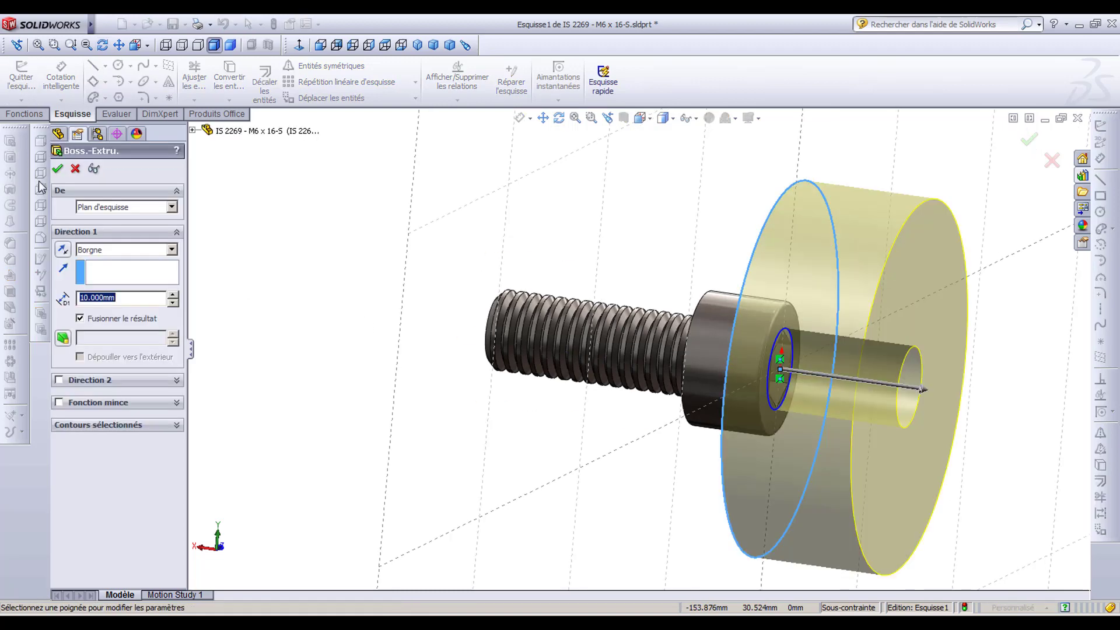
pyautogui.click(62, 249)
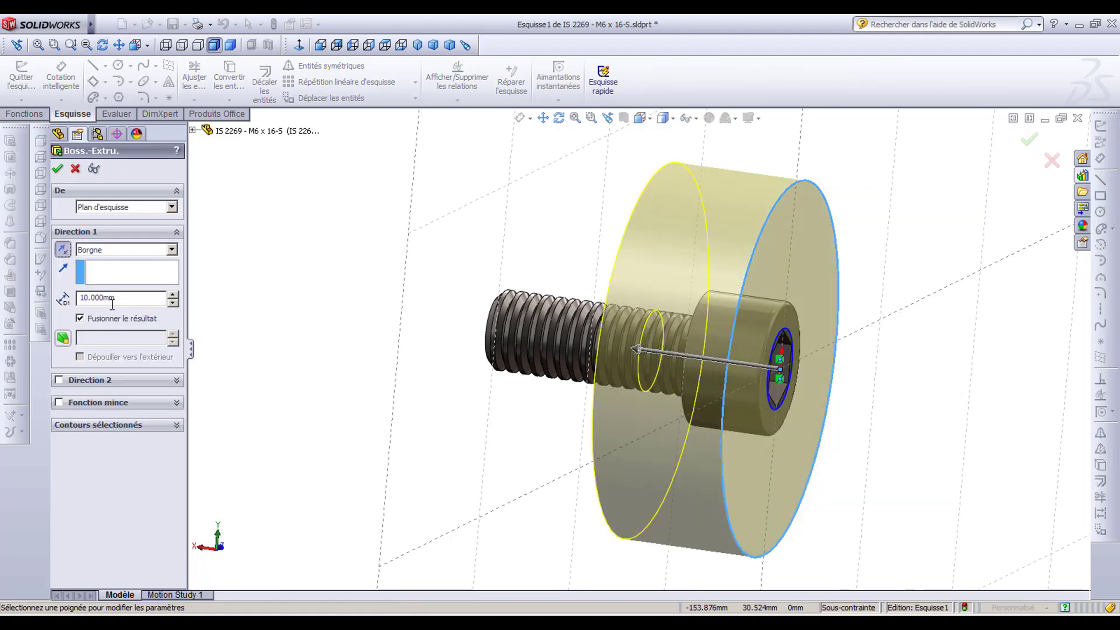
pyautogui.doubleClick(122, 301)
pyautogui.write('6')
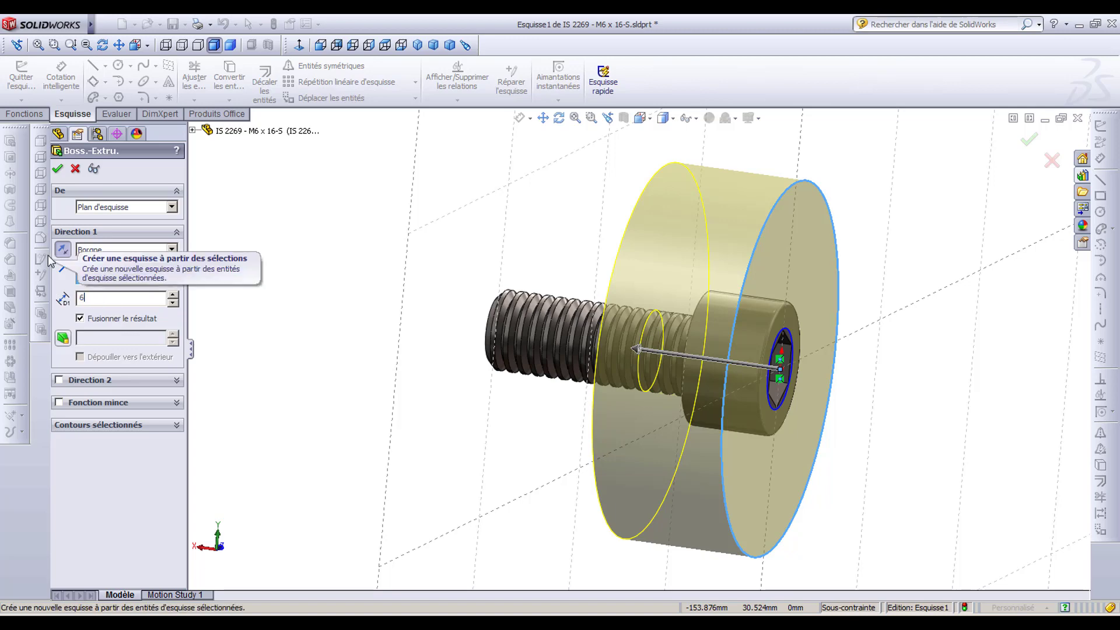
pyautogui.click(59, 169)
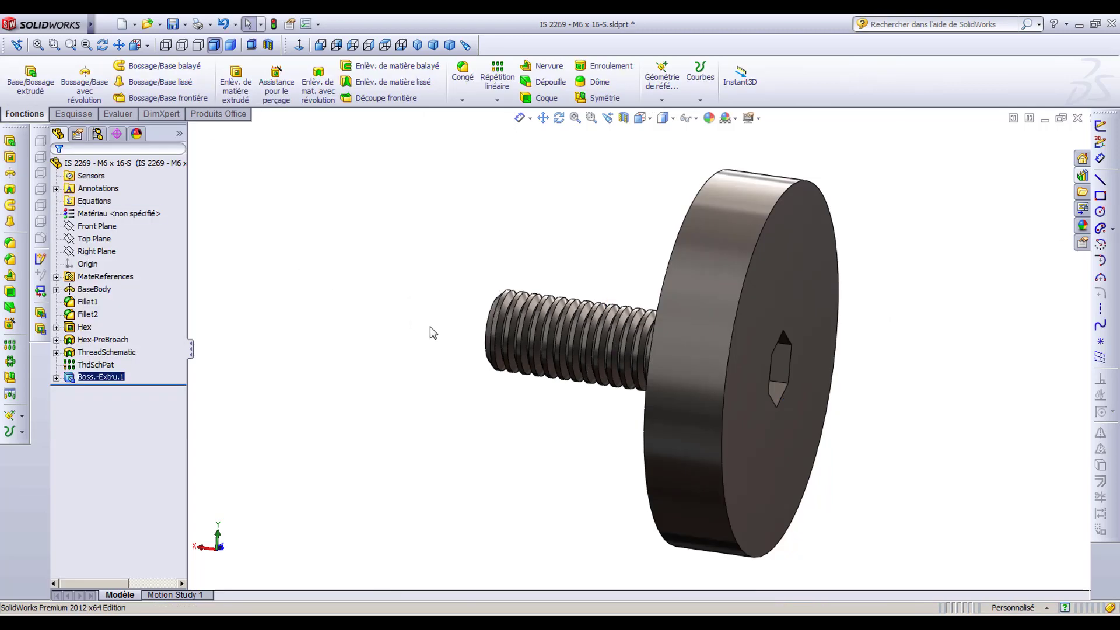
pyautogui.moveTo(432, 333)
pyautogui.mouseDown(button='middle')
pyautogui.moveTo(485, 272)
pyautogui.moveTo(475, 375)
pyautogui.moveTo(422, 375)
pyautogui.moveTo(450, 376)
pyautogui.mouseUp(button='middle')
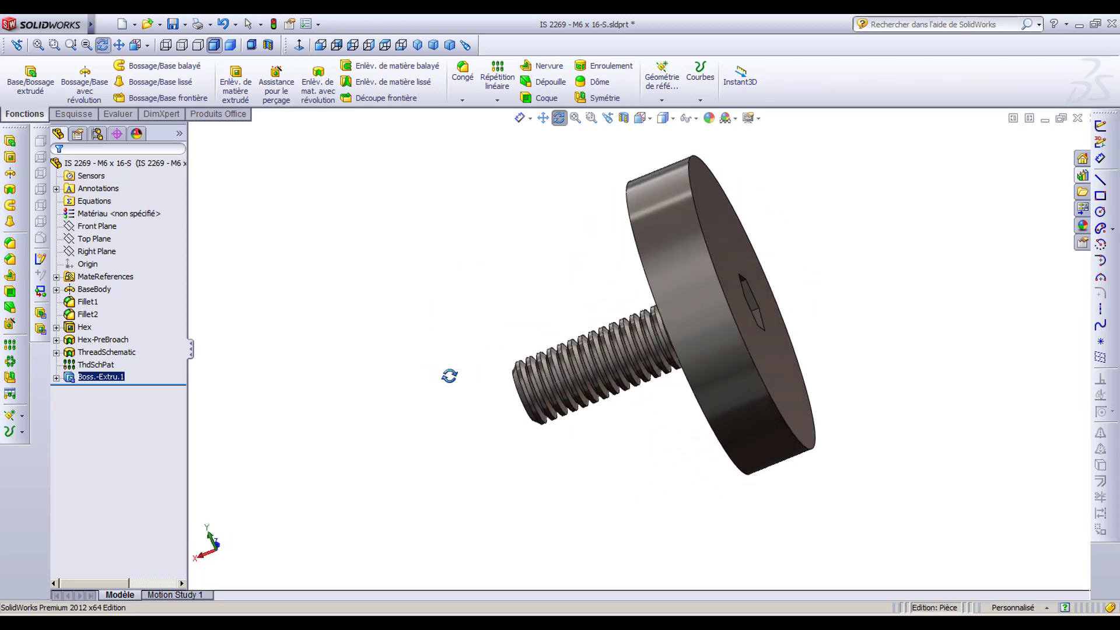
# - Save the disc-headed screw as a new part with the file name Vis_S
pyautogui.click(109, 24)
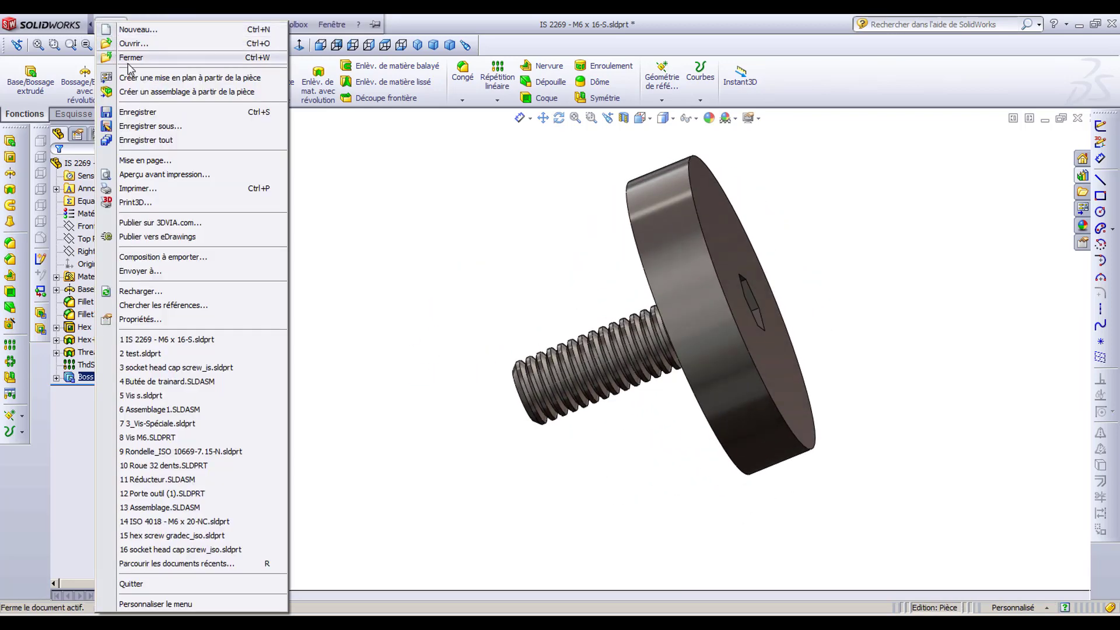
pyautogui.click(152, 126)
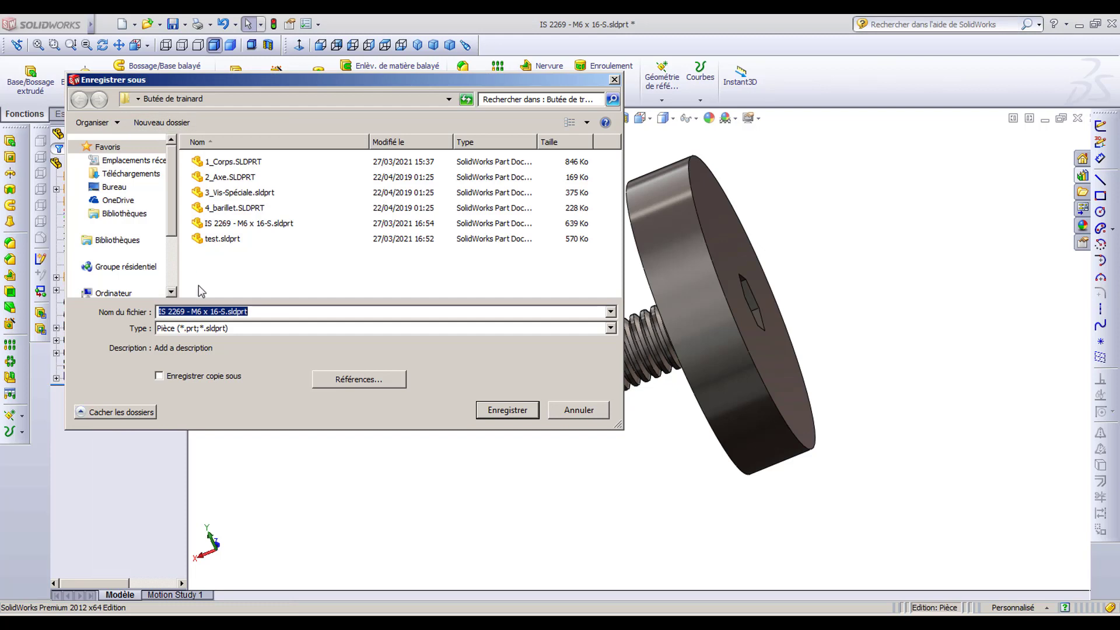
pyautogui.moveTo(226, 313); pyautogui.dragTo(51, 319)
pyautogui.write('V')
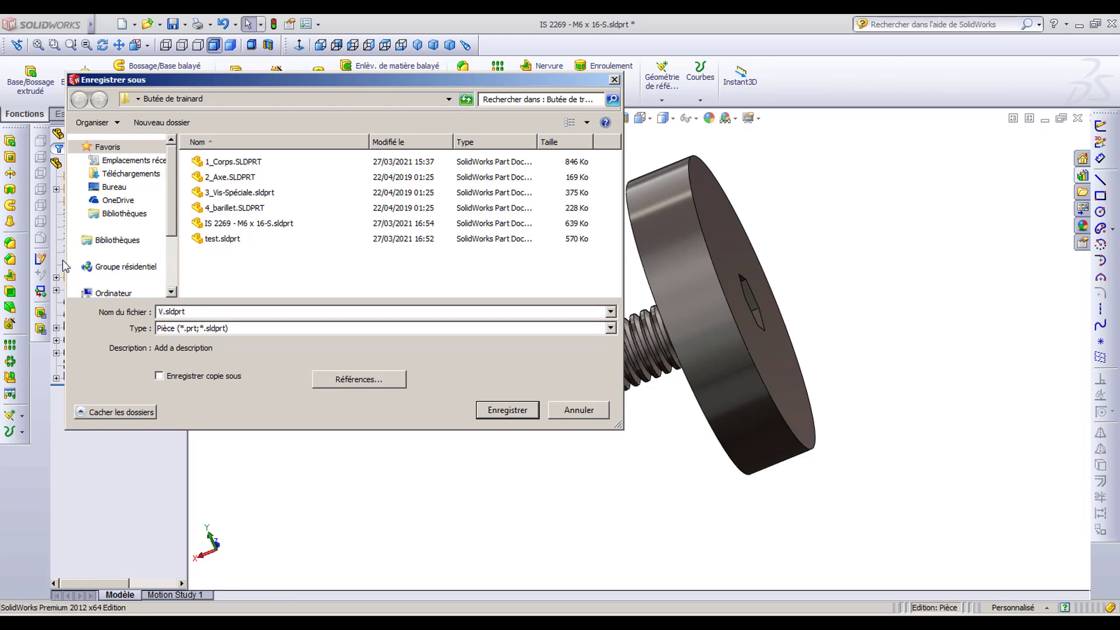
pyautogui.write('is')
pyautogui.write('_S')
pyautogui.click(526, 409)
pyautogui.press('z')
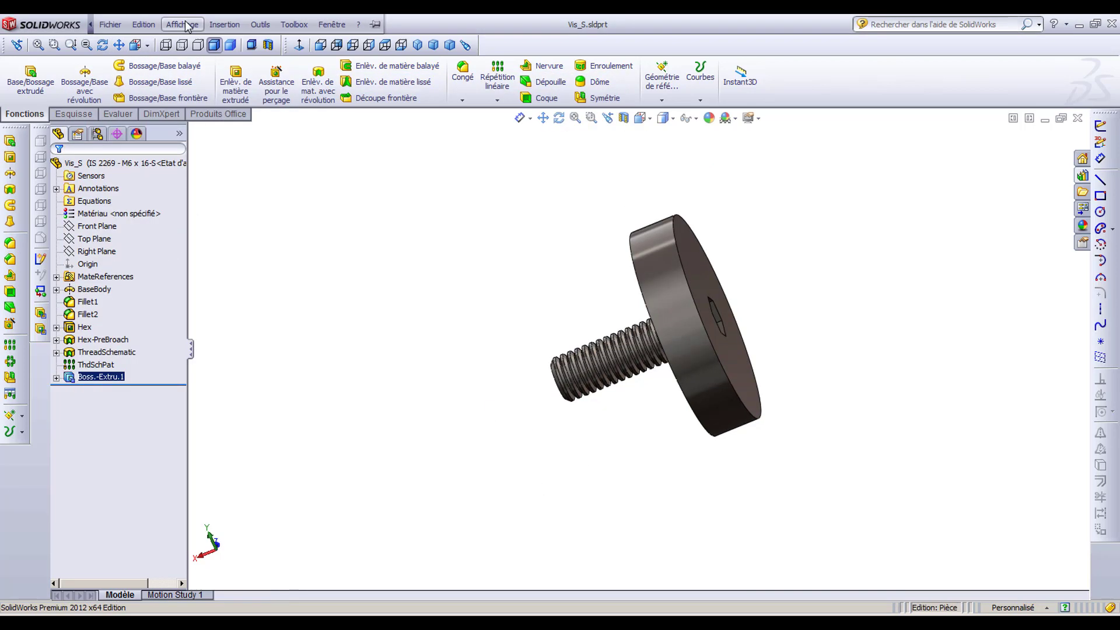
# - Switch to Butée de trainard.SLDASM and insert the Vis_S part beside the body
pyautogui.click(300, 25)
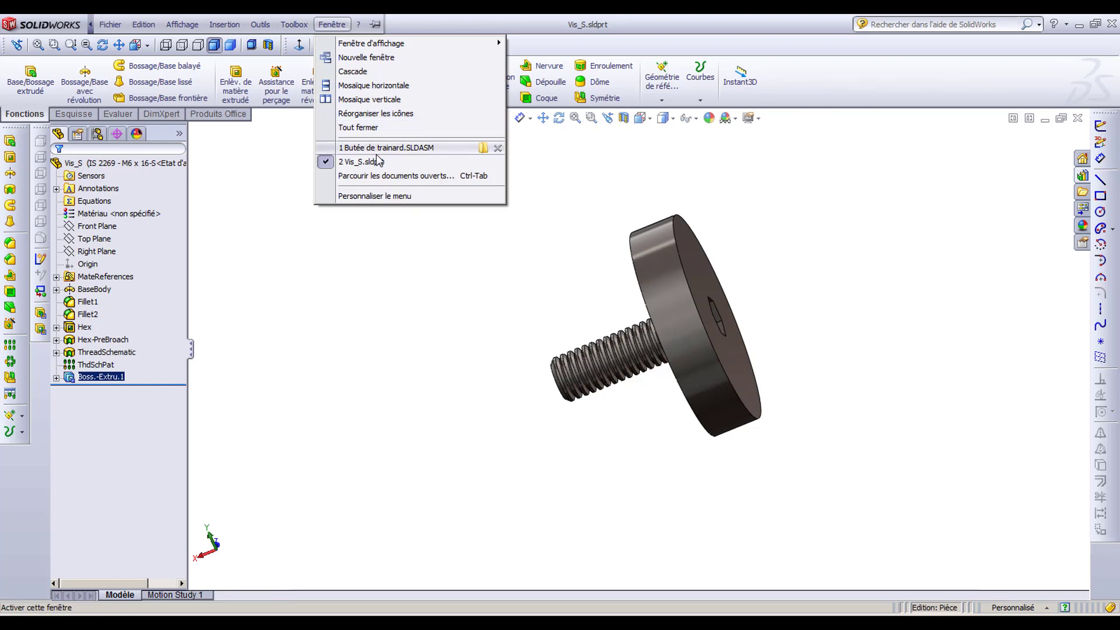
pyautogui.click(356, 285)
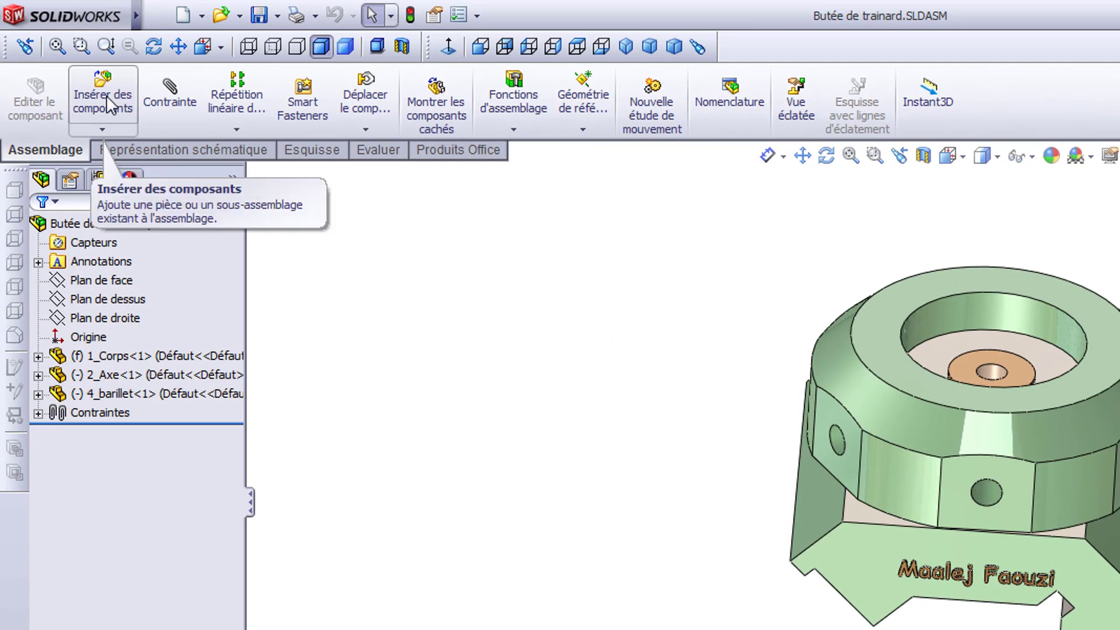
pyautogui.click(109, 107)
pyautogui.click(77, 476)
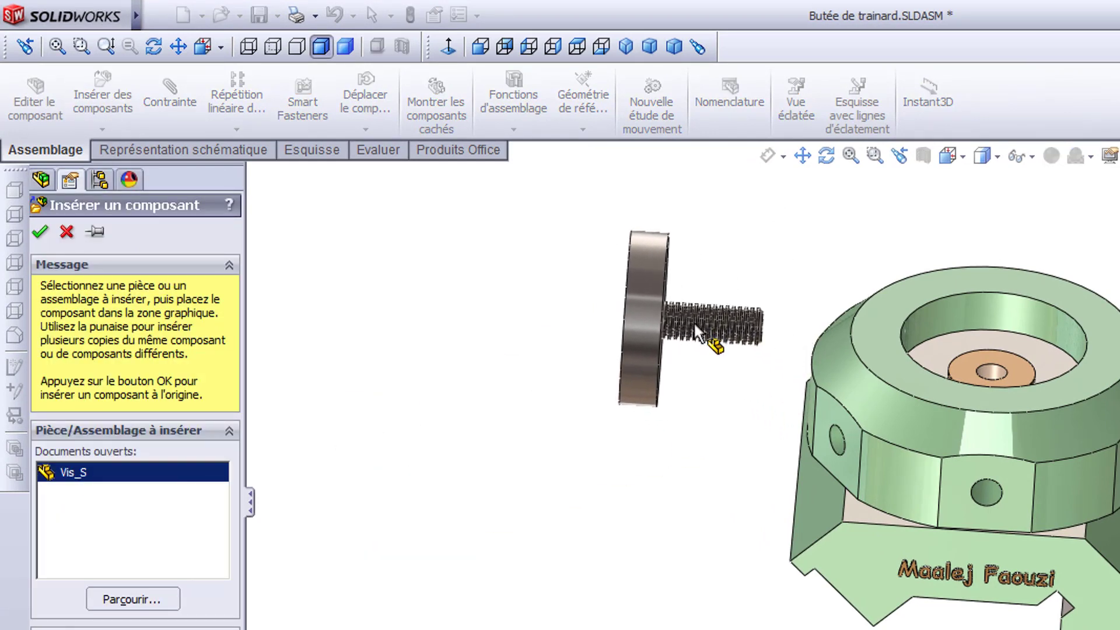
pyautogui.click(695, 321)
pyautogui.moveTo(708, 443)
pyautogui.mouseDown(button='middle')
pyautogui.moveTo(642, 486)
pyautogui.moveTo(702, 578)
pyautogui.moveTo(745, 474)
pyautogui.moveTo(688, 588)
pyautogui.moveTo(663, 610)
pyautogui.moveTo(680, 607)
pyautogui.moveTo(632, 624)
pyautogui.moveTo(638, 586)
pyautogui.moveTo(653, 627)
pyautogui.mouseUp(button='middle')
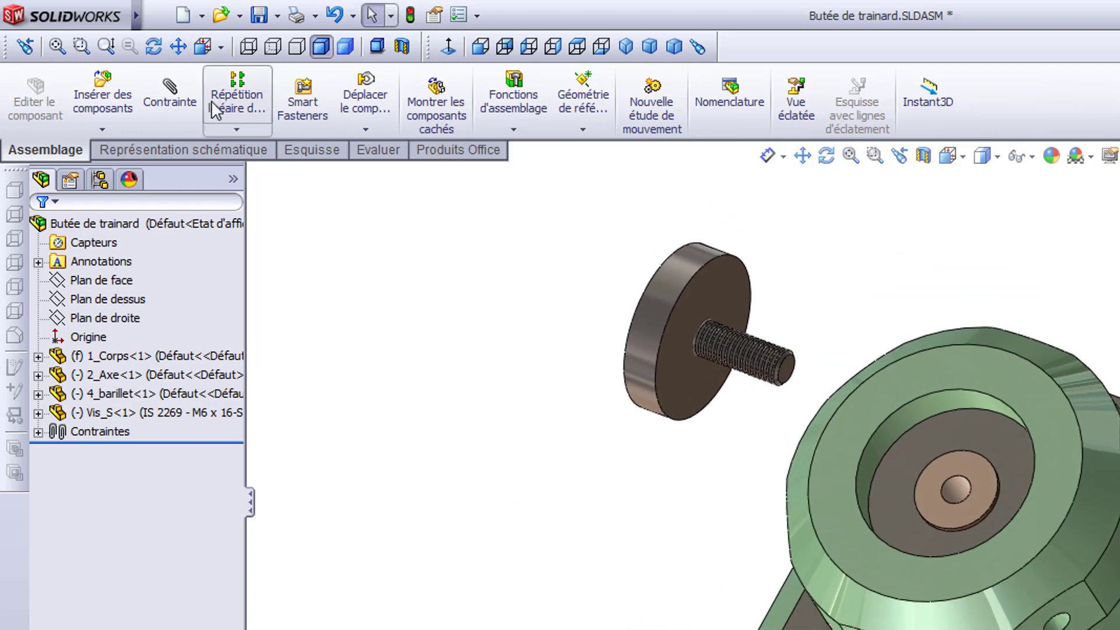
# - Mate the screw shank coaxially with the 2_Axe hole, flipping its alignment
pyautogui.click(170, 95)
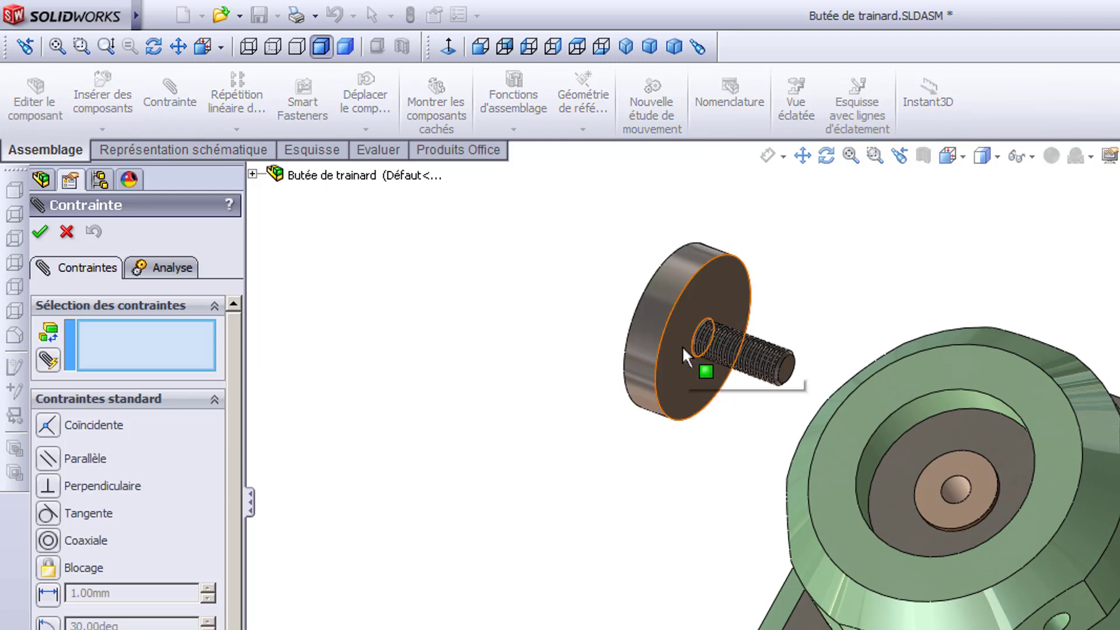
pyautogui.scroll(-5, 688, 355)
pyautogui.scroll(-1, 691, 359)
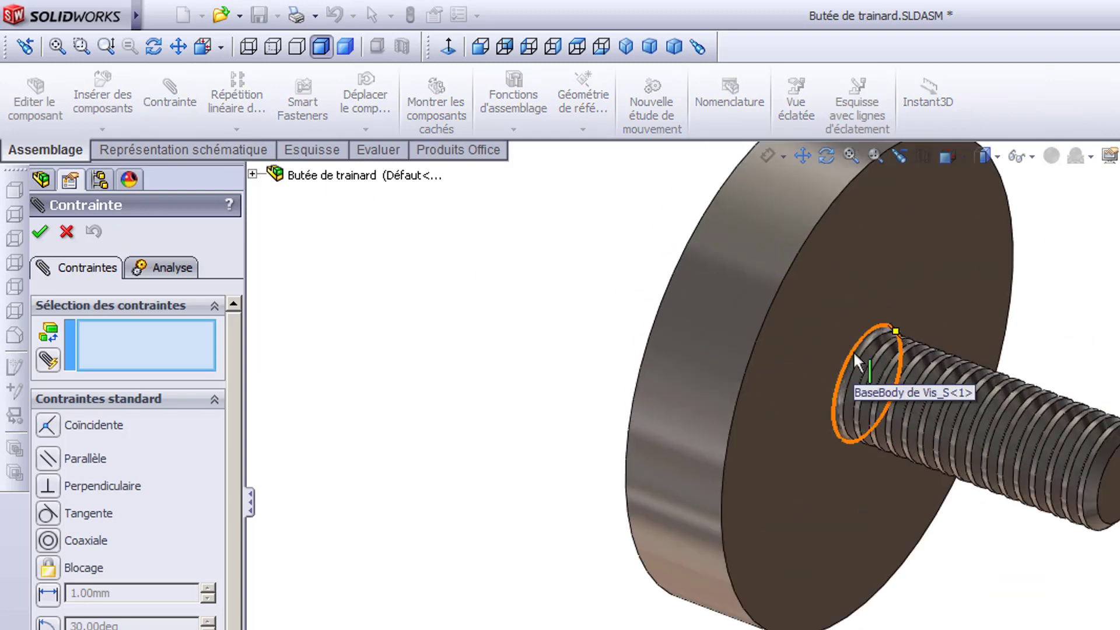
pyautogui.click(853, 352)
pyautogui.scroll(4, 887, 420)
pyautogui.scroll(-6, 998, 525)
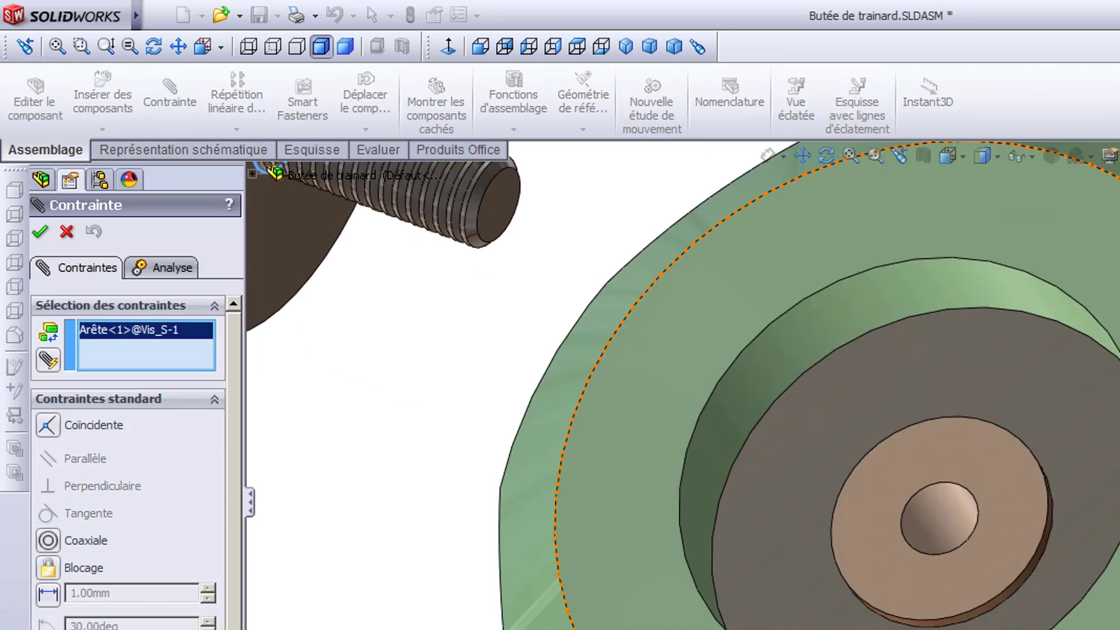
pyautogui.click(995, 519)
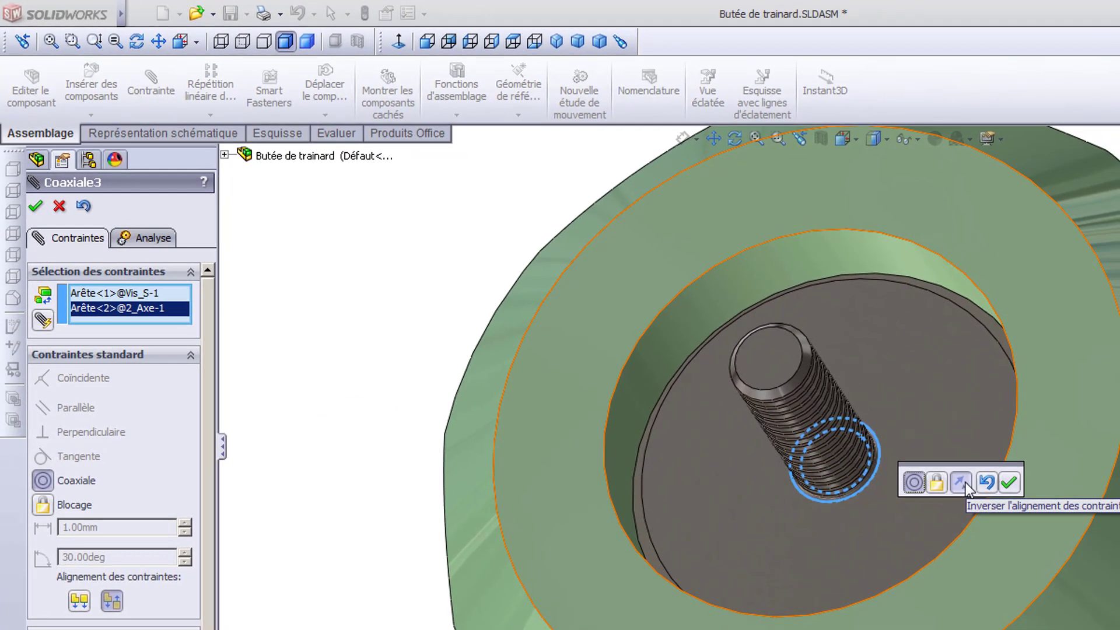
pyautogui.click(992, 497)
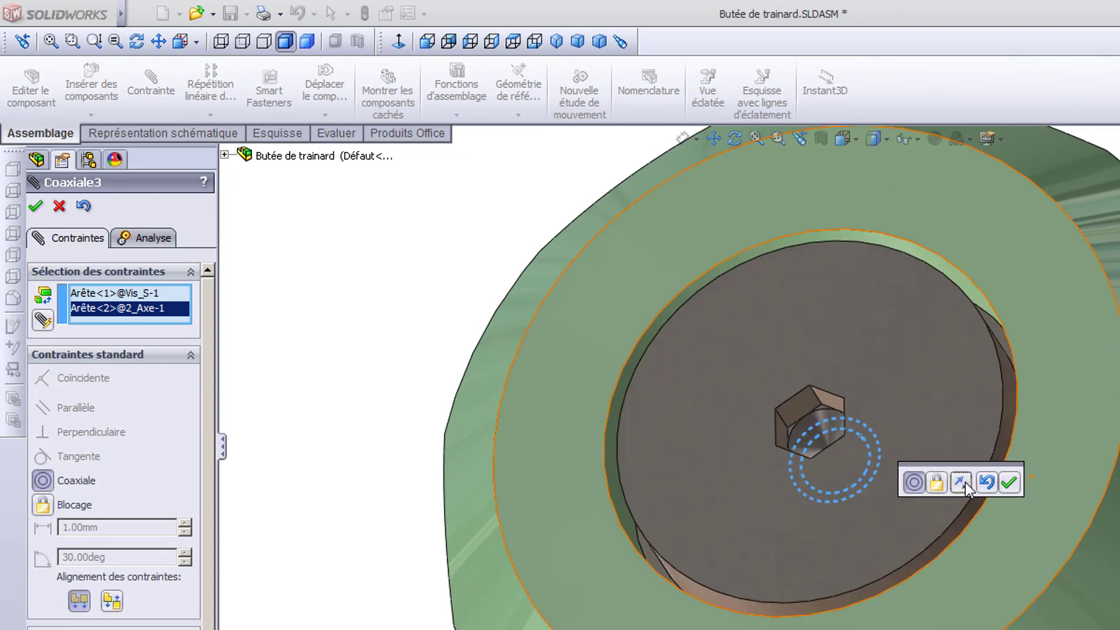
pyautogui.click(1010, 482)
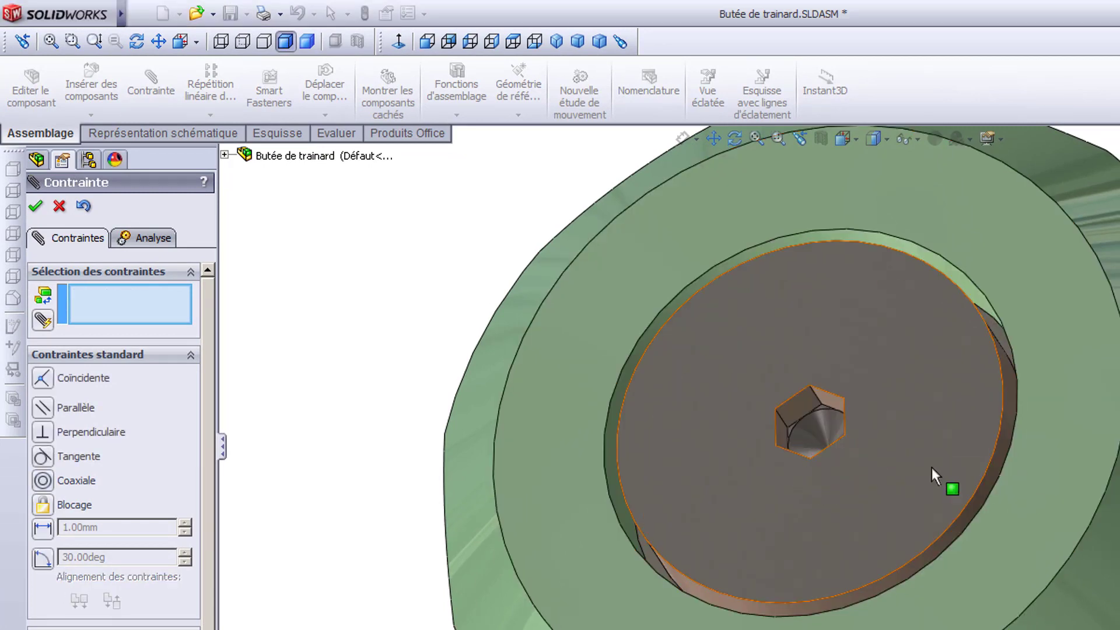
pyautogui.moveTo(890, 328); pyautogui.dragTo(718, 117)
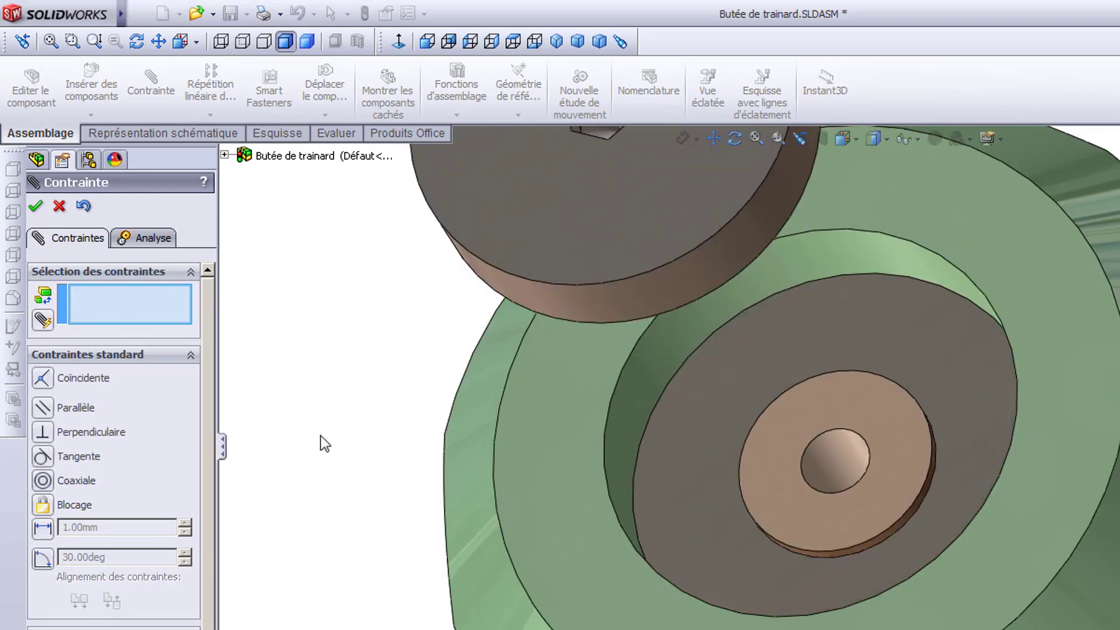
pyautogui.moveTo(321, 443)
pyautogui.mouseDown(button='middle')
pyautogui.moveTo(268, 366)
pyautogui.moveTo(348, 459)
pyautogui.moveTo(415, 485)
pyautogui.mouseUp(button='middle')
# - Make the screw's flat bearing face coincident with the 2_Axe recess face
pyautogui.click(680, 296)
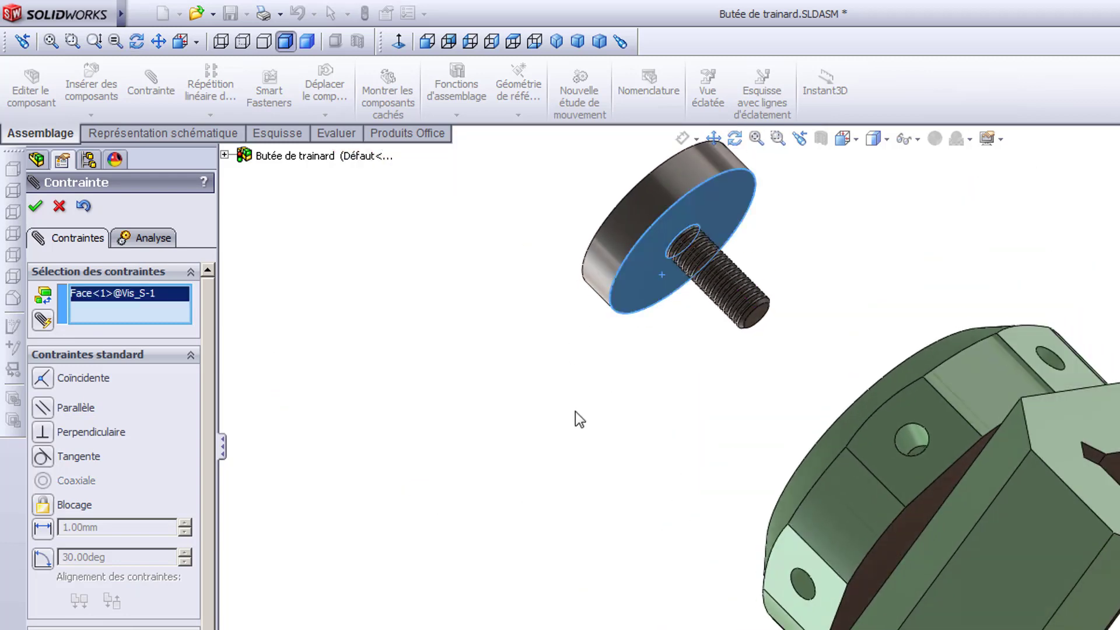
pyautogui.moveTo(580, 415)
pyautogui.mouseDown(button='middle')
pyautogui.moveTo(733, 543)
pyautogui.moveTo(840, 497)
pyautogui.mouseUp(button='middle')
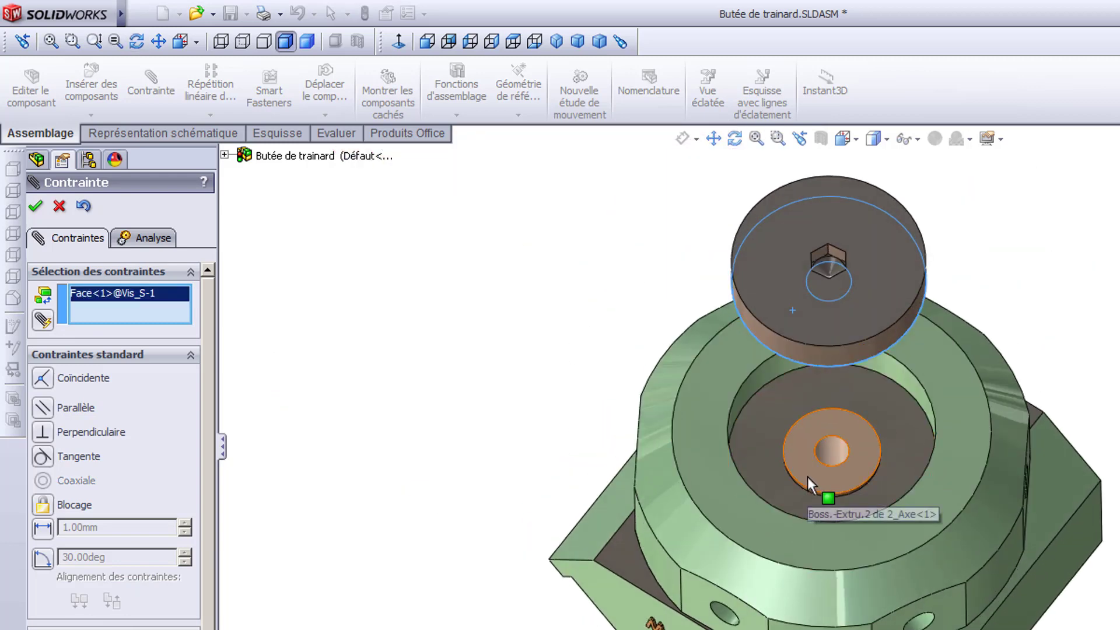
pyautogui.click(812, 497)
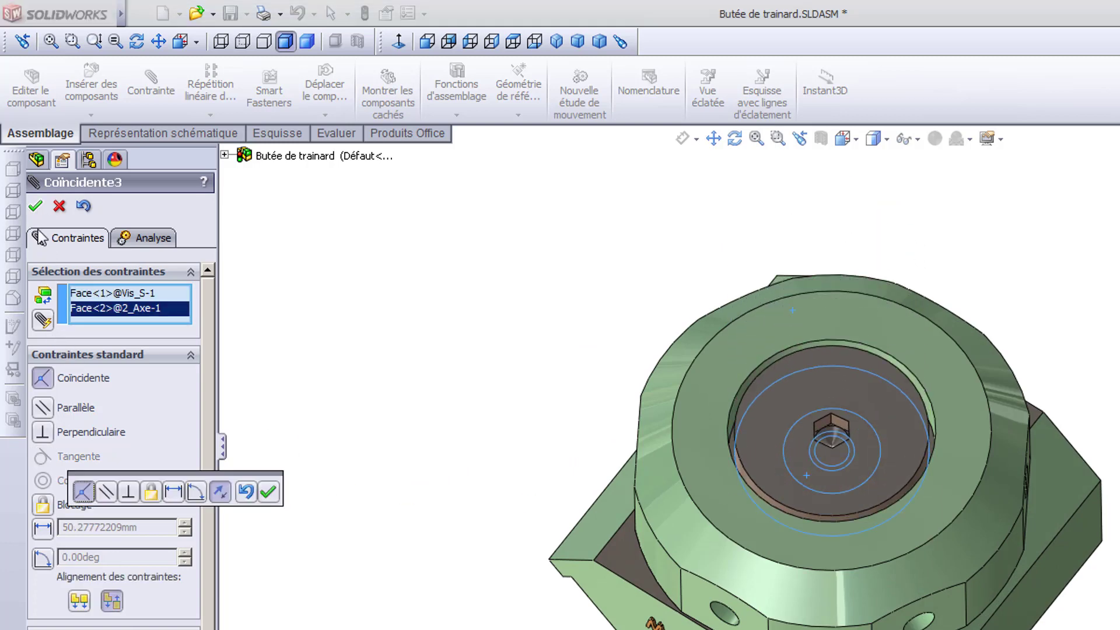
pyautogui.click(267, 493)
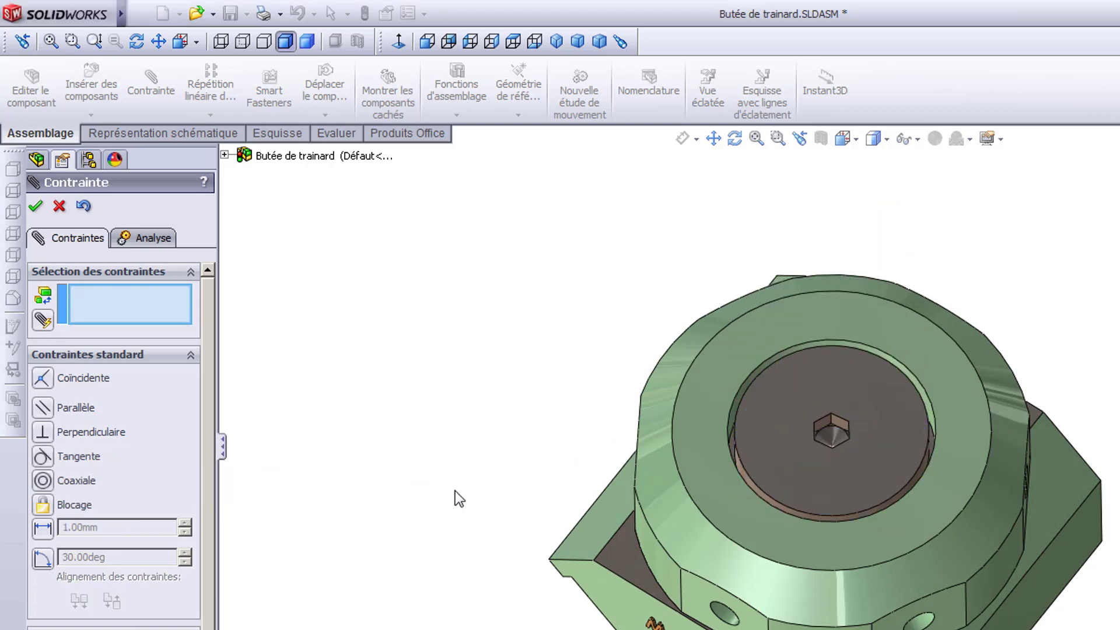
pyautogui.moveTo(456, 492)
pyautogui.mouseDown(button='middle')
pyautogui.moveTo(545, 280)
pyautogui.moveTo(514, 402)
pyautogui.mouseUp(button='middle')
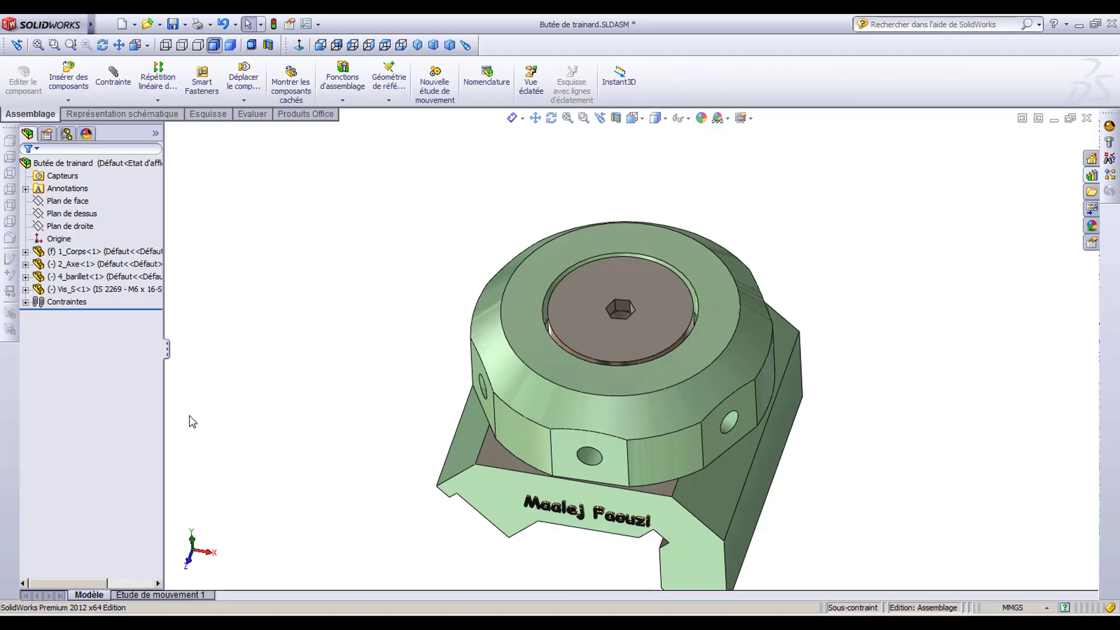
pyautogui.moveTo(188, 420); pyautogui.dragTo(205, 340)
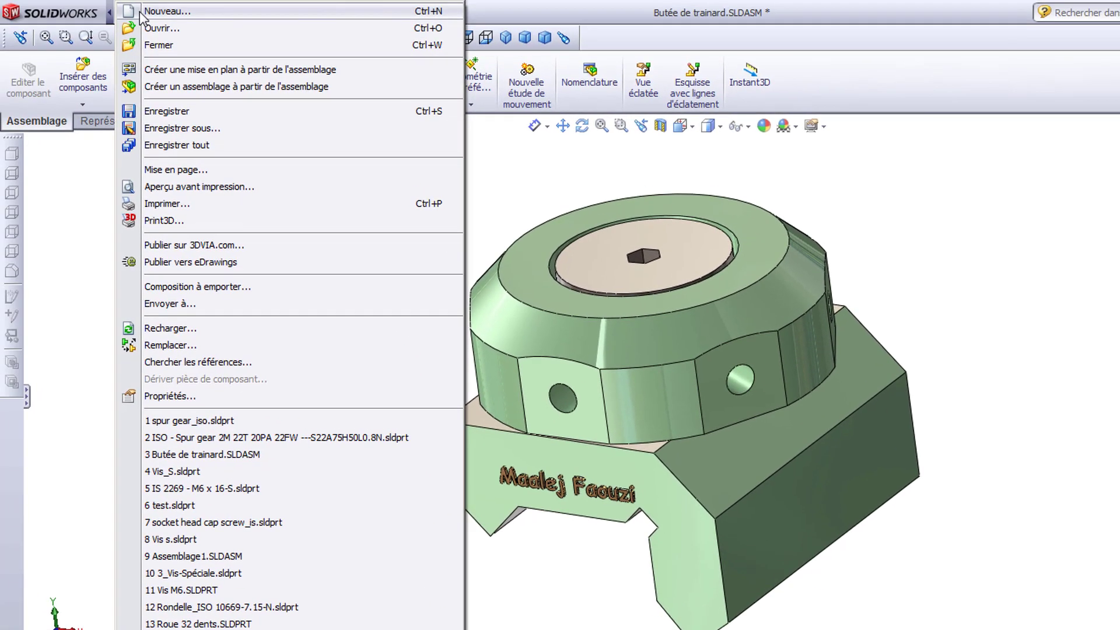
# - Create a new part, then generate a Toolbox Roue droite cylindrique spur gear part
pyautogui.click(149, 27)
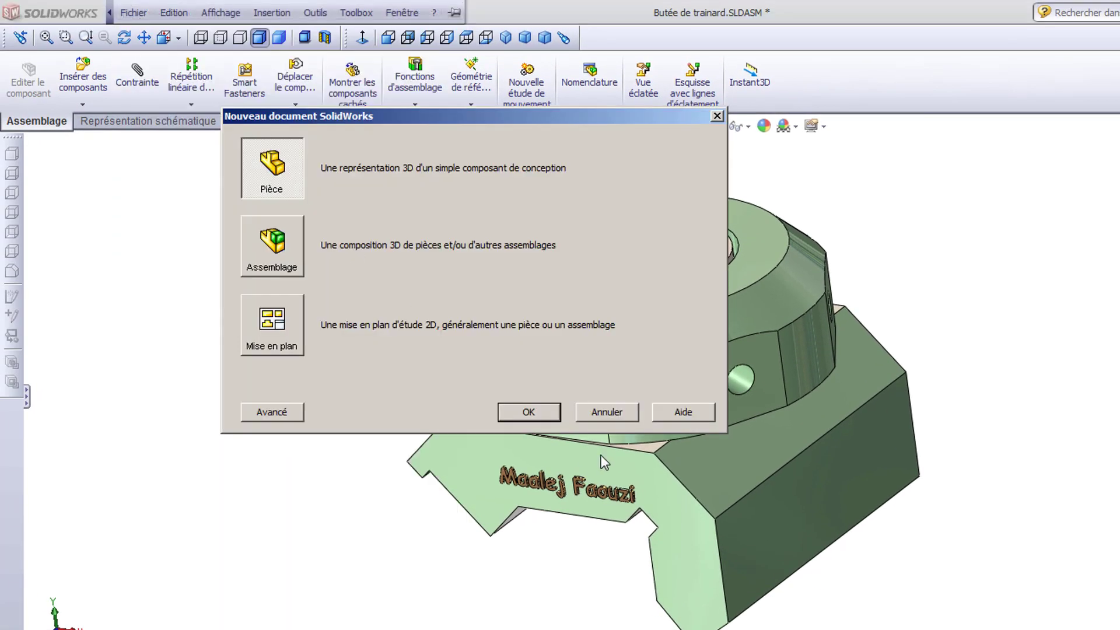
pyautogui.click(529, 412)
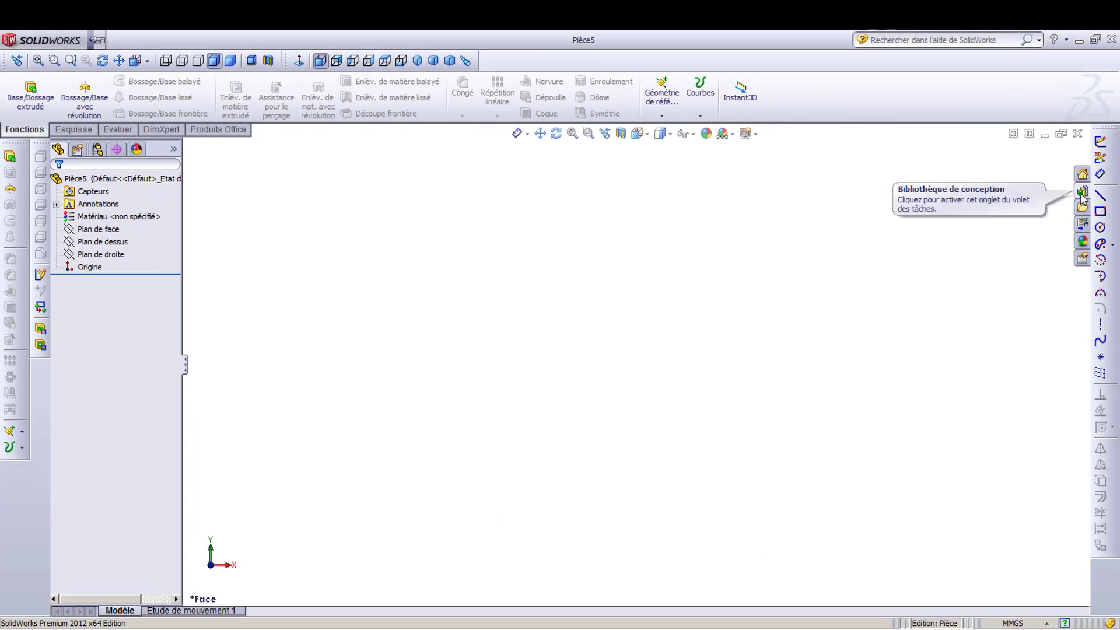
pyautogui.click(1082, 191)
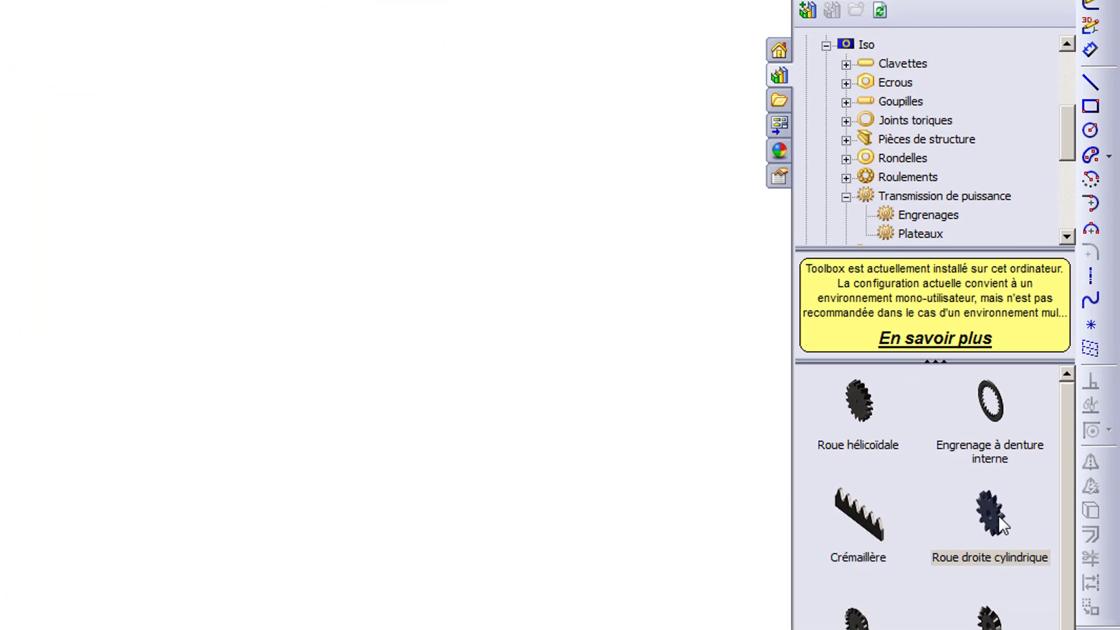
pyautogui.rightClick(1000, 517)
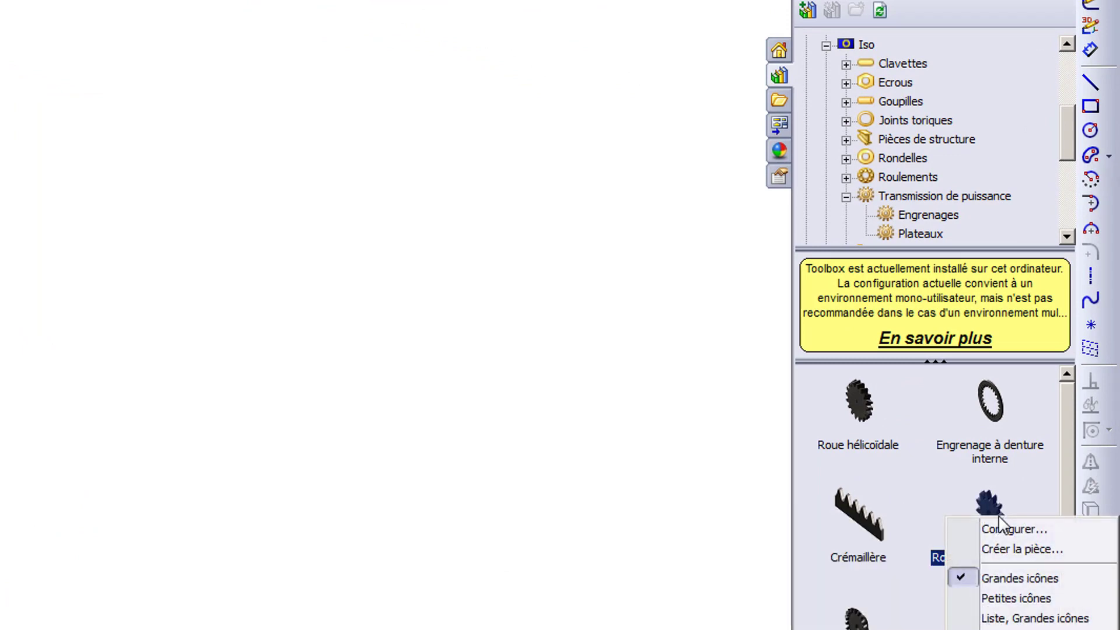
pyautogui.click(1021, 551)
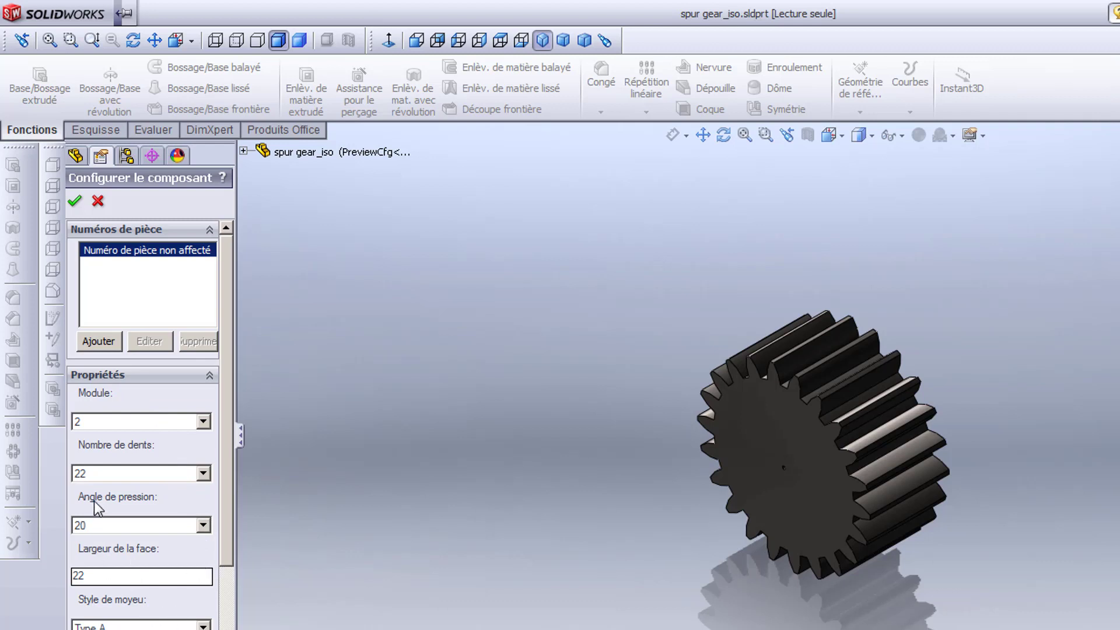
# - Change the gear's Nombre de dents from 22 to 30 and accept the configuration
pyautogui.click(103, 480)
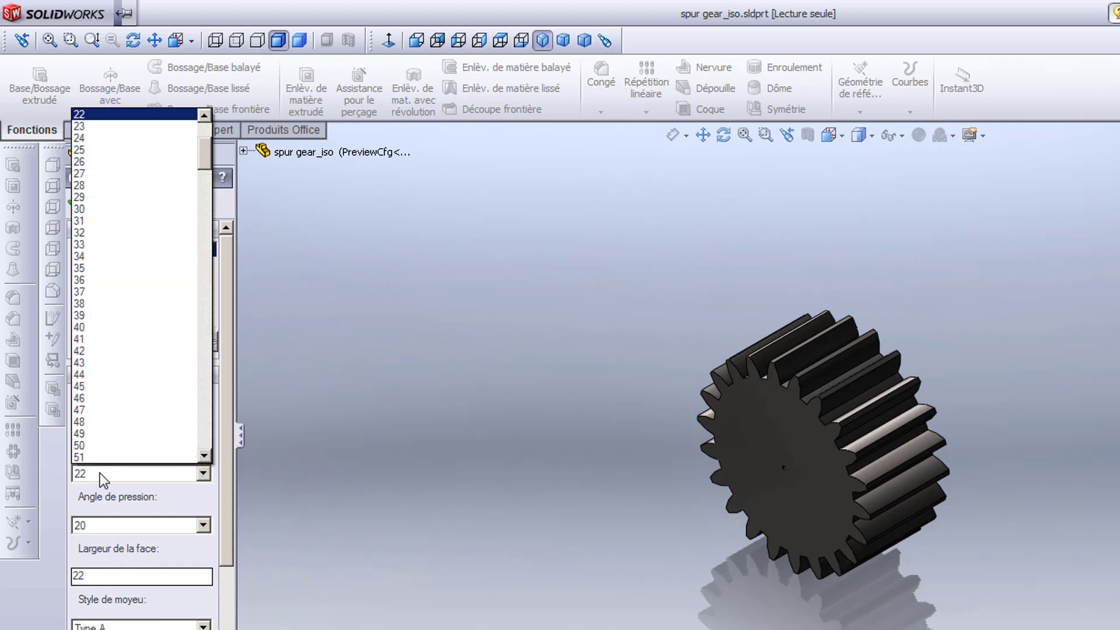
pyautogui.click(109, 208)
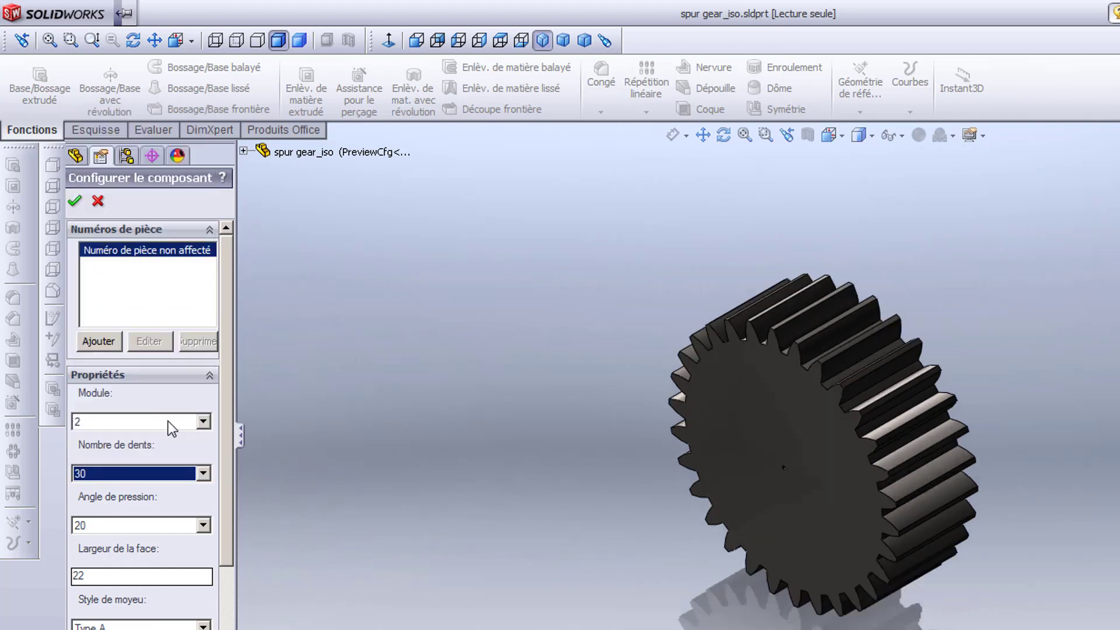
pyautogui.click(77, 200)
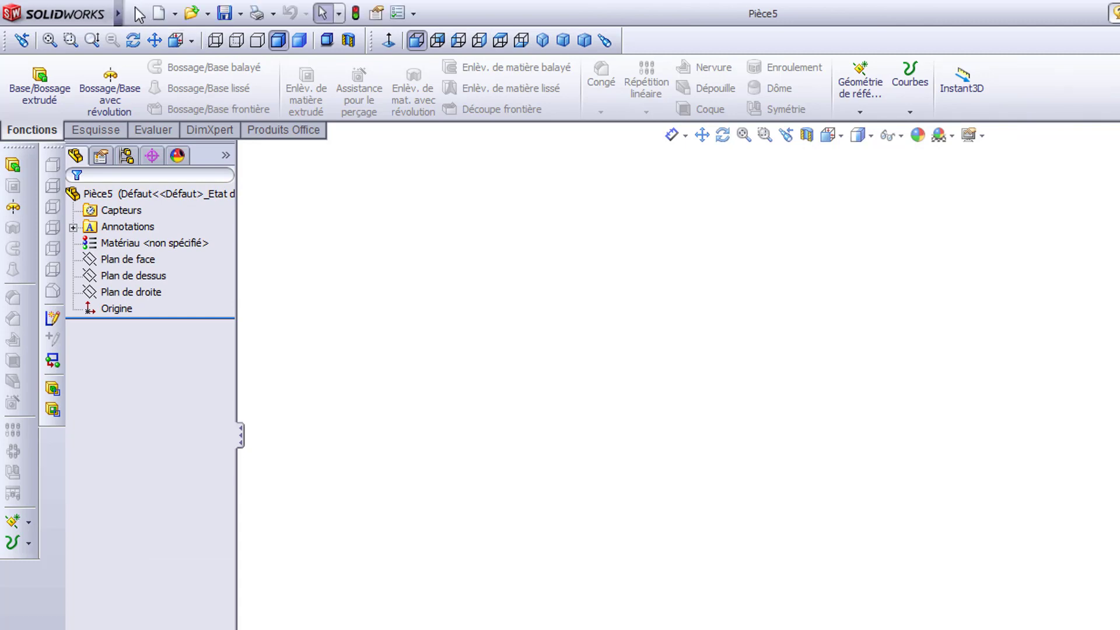
pyautogui.moveTo(142, 14)
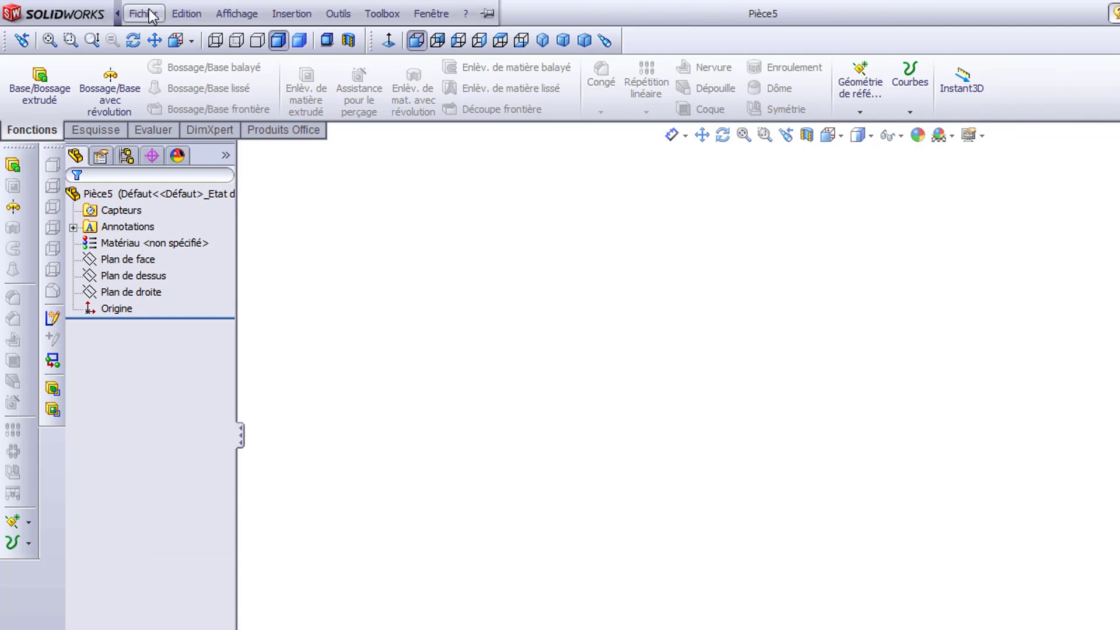
# - Switch to the 30-tooth ISO spur gear document and apply the Blanc uni scene
pyautogui.click(339, 14)
pyautogui.moveTo(430, 12)
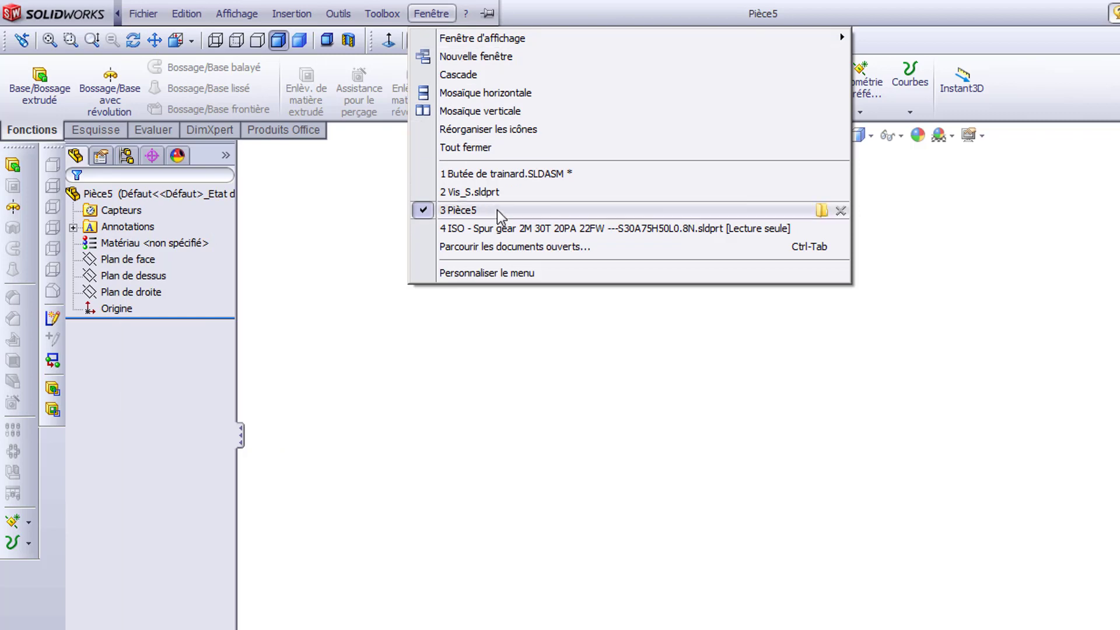
pyautogui.click(513, 231)
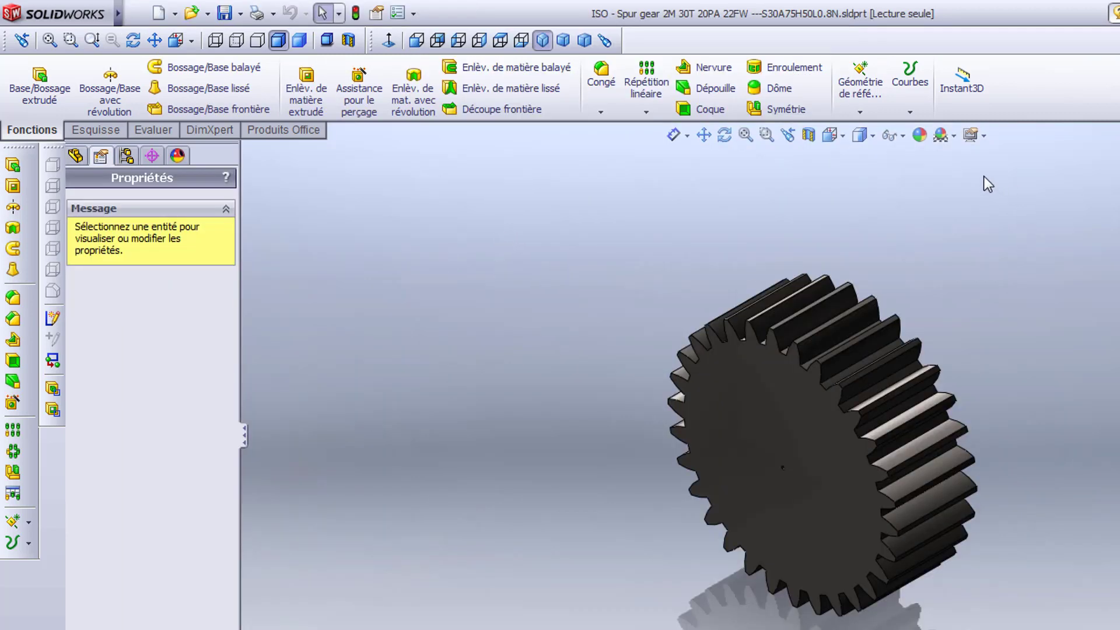
pyautogui.click(947, 136)
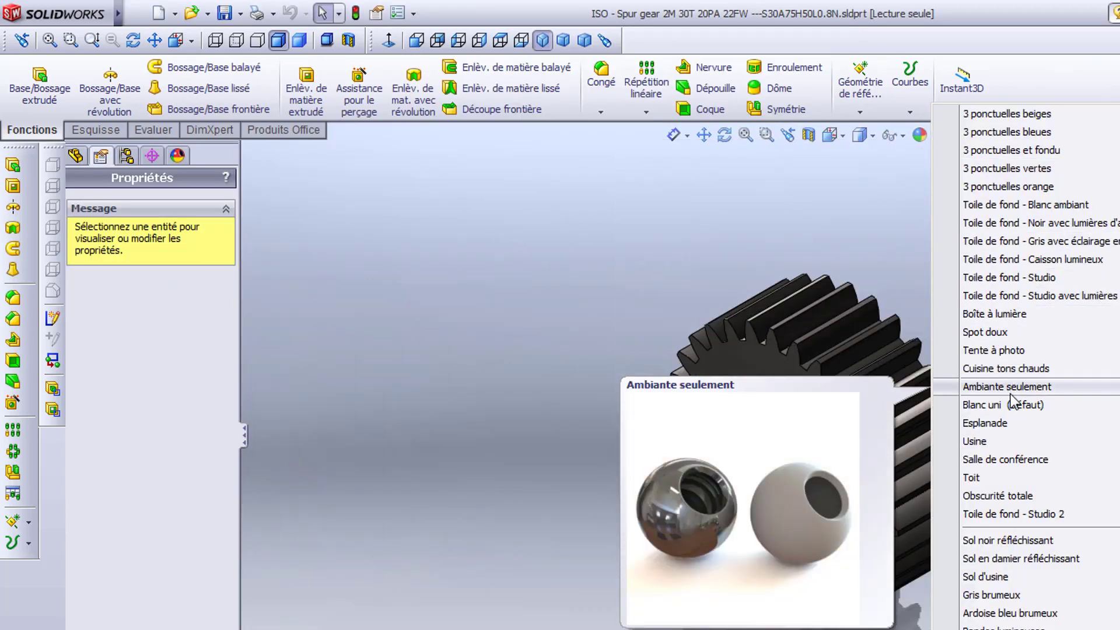
pyautogui.click(1013, 404)
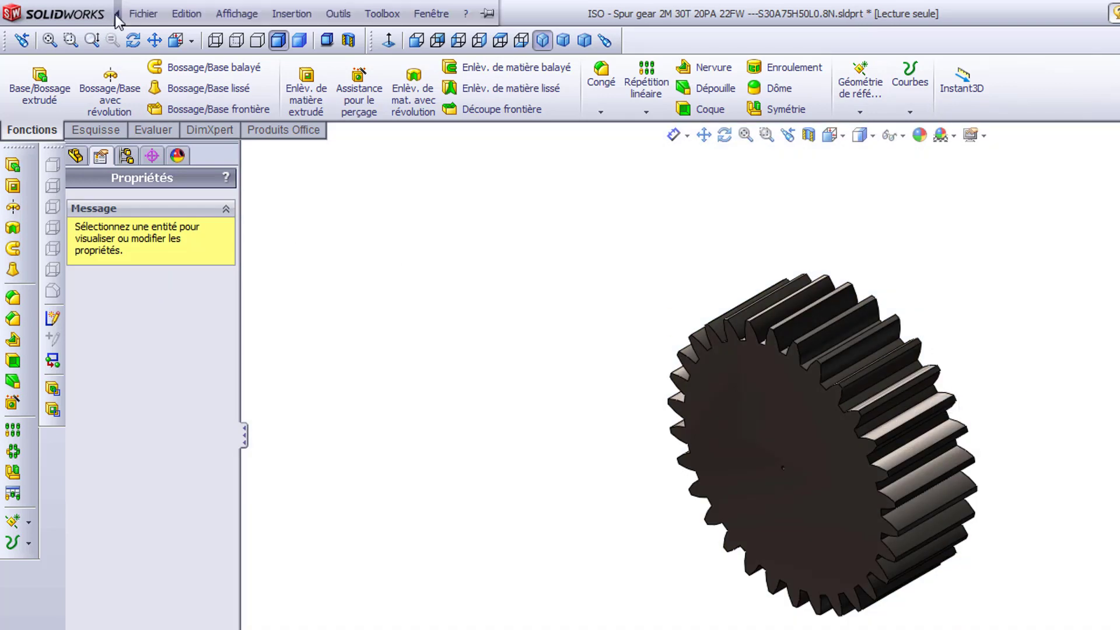
# - Save the gear as a copy in the Bureau > Butée de trainard folder
pyautogui.click(140, 10)
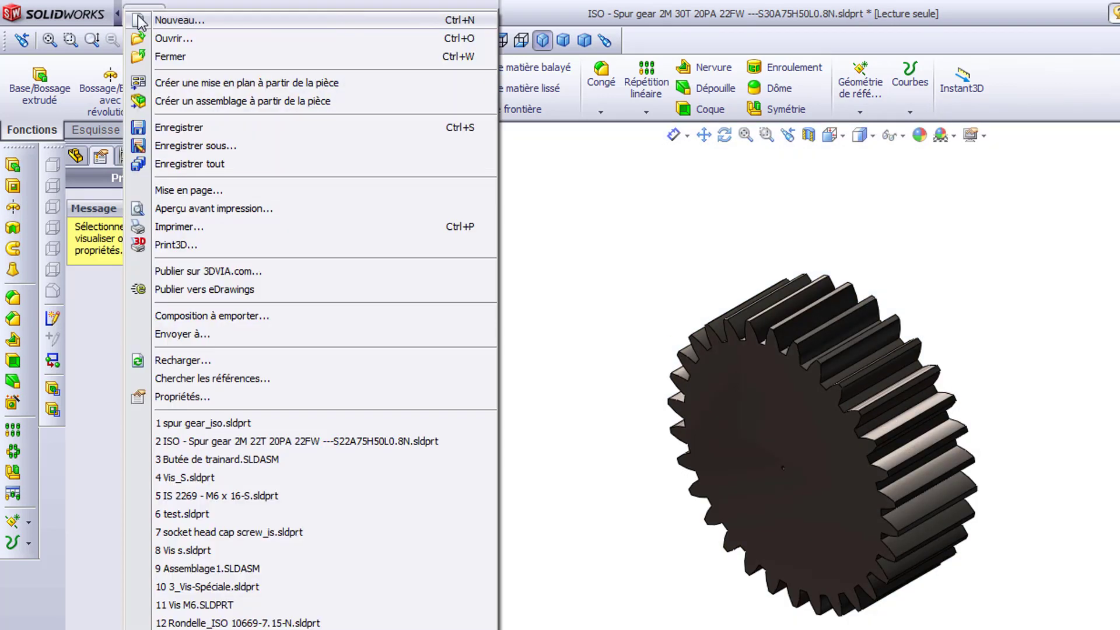
pyautogui.click(211, 147)
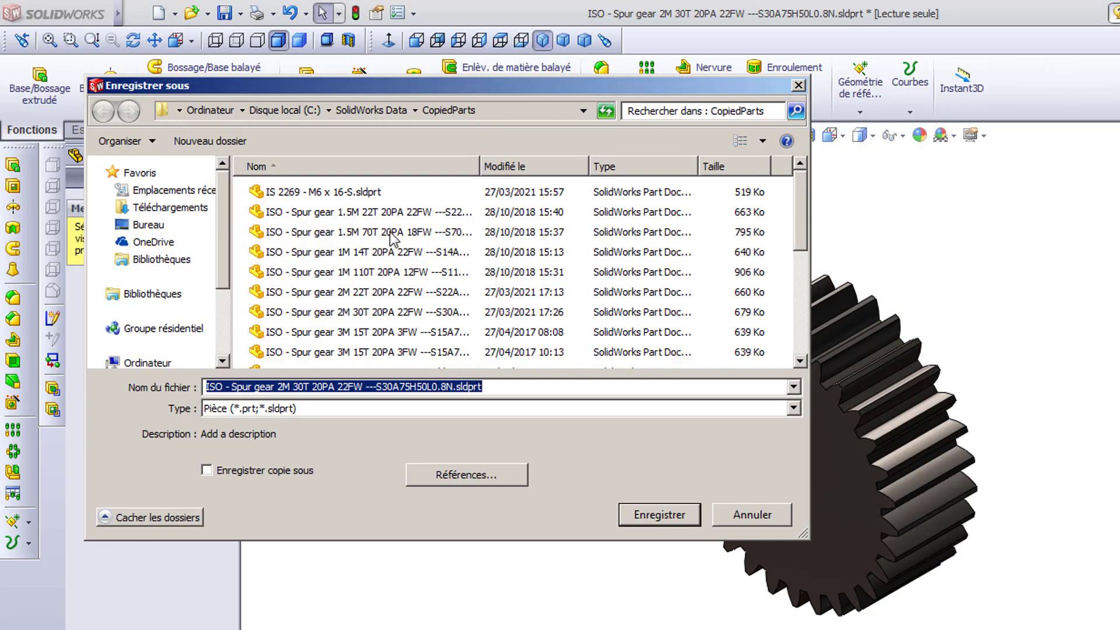
pyautogui.click(147, 225)
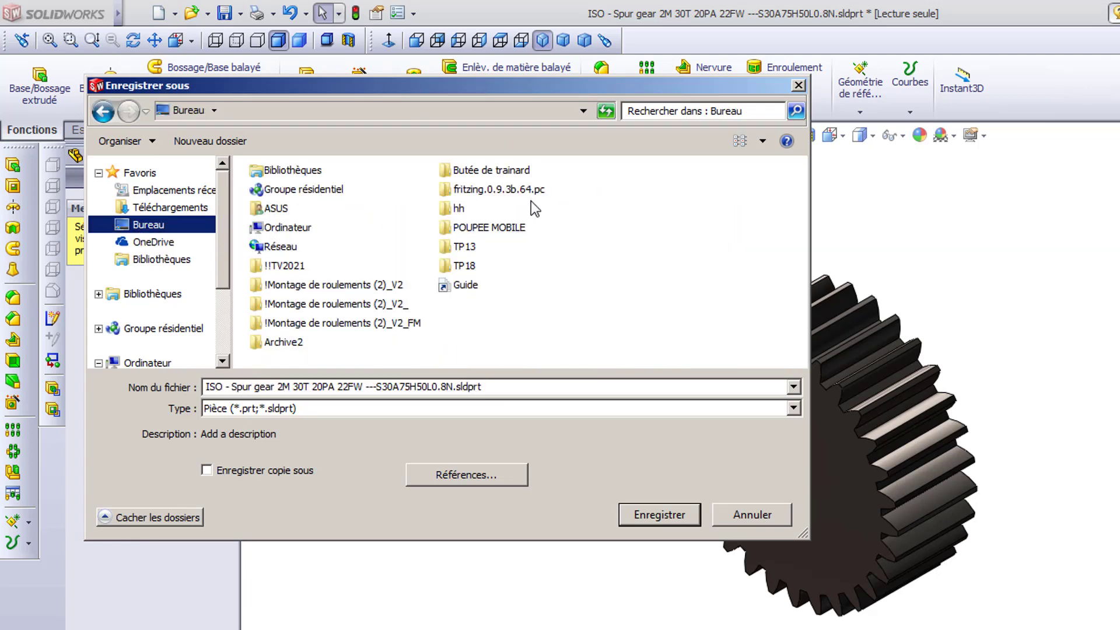
pyautogui.doubleClick(505, 172)
pyautogui.click(659, 516)
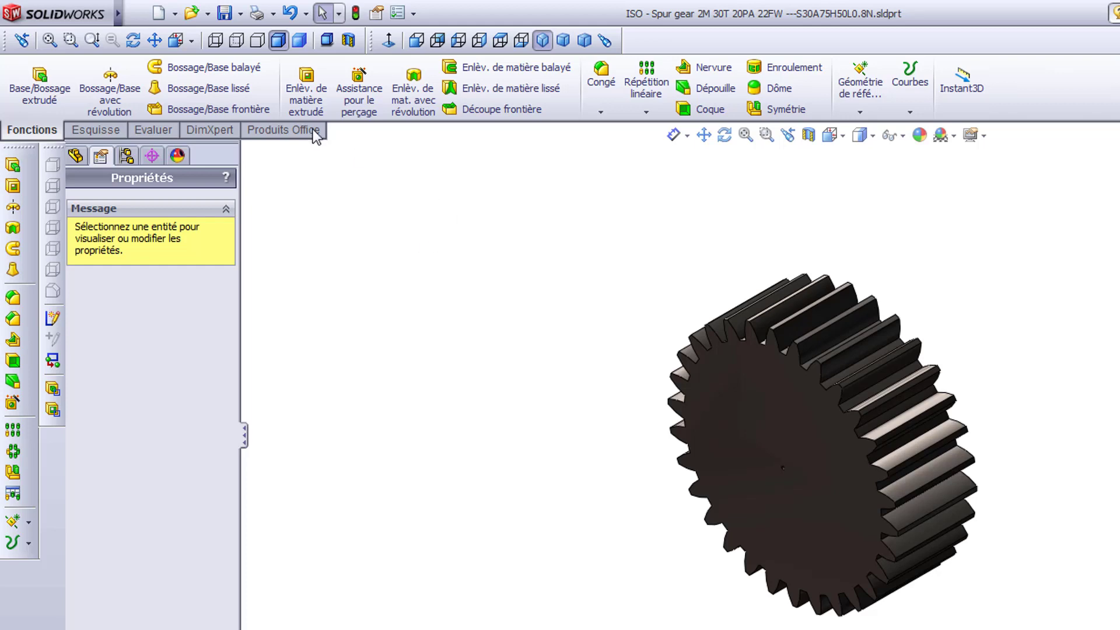
pyautogui.click(140, 13)
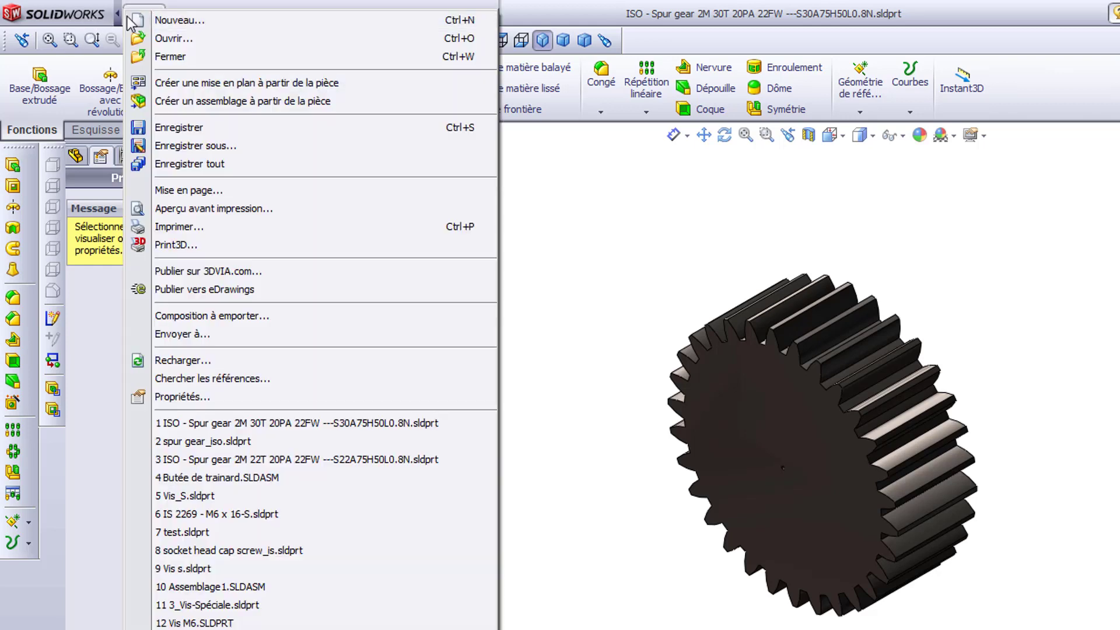
# - Close the gear part and run sldsetdocprop.exe from the Toolbox data utilities folder
pyautogui.click(172, 57)
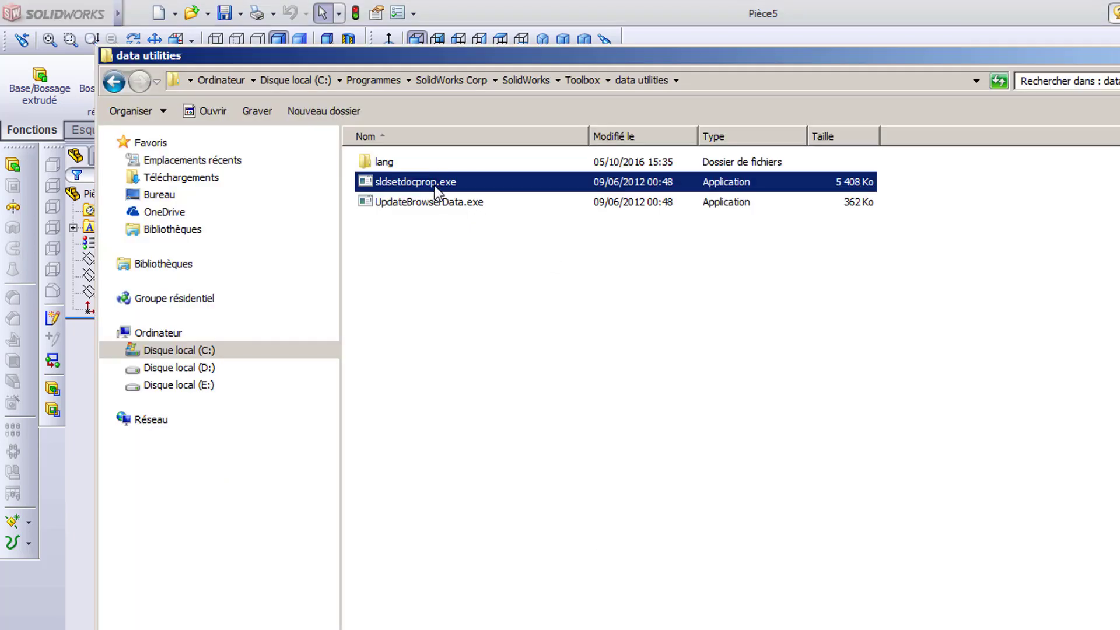
pyautogui.doubleClick(435, 185)
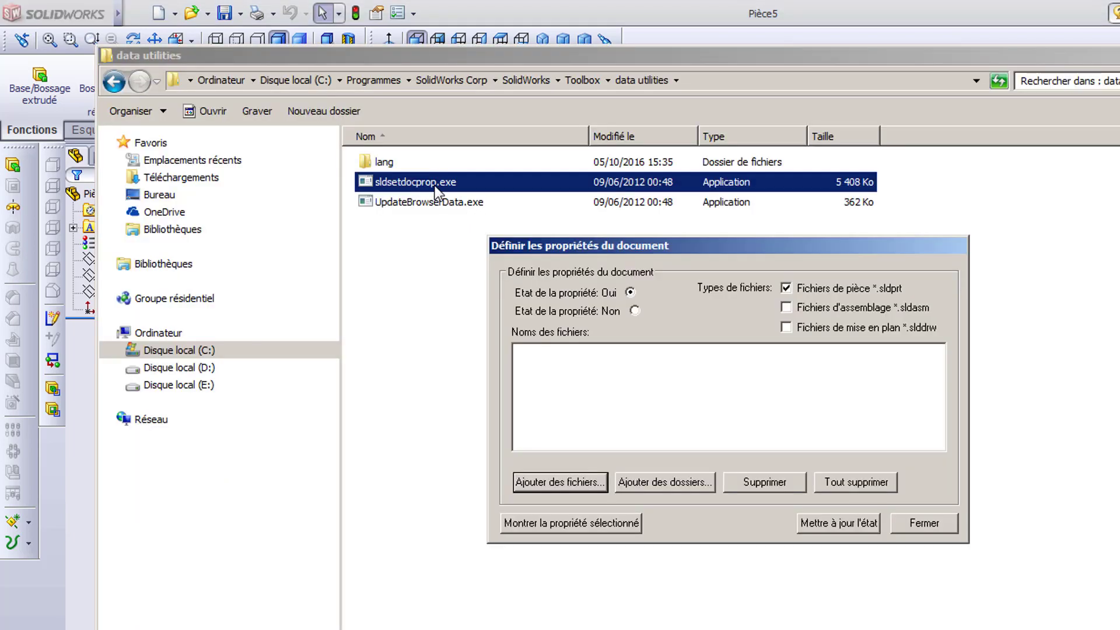
# - Add the ISO Spur gear 30T file, set its Toolbox-part property to Non, then close
pyautogui.click(551, 482)
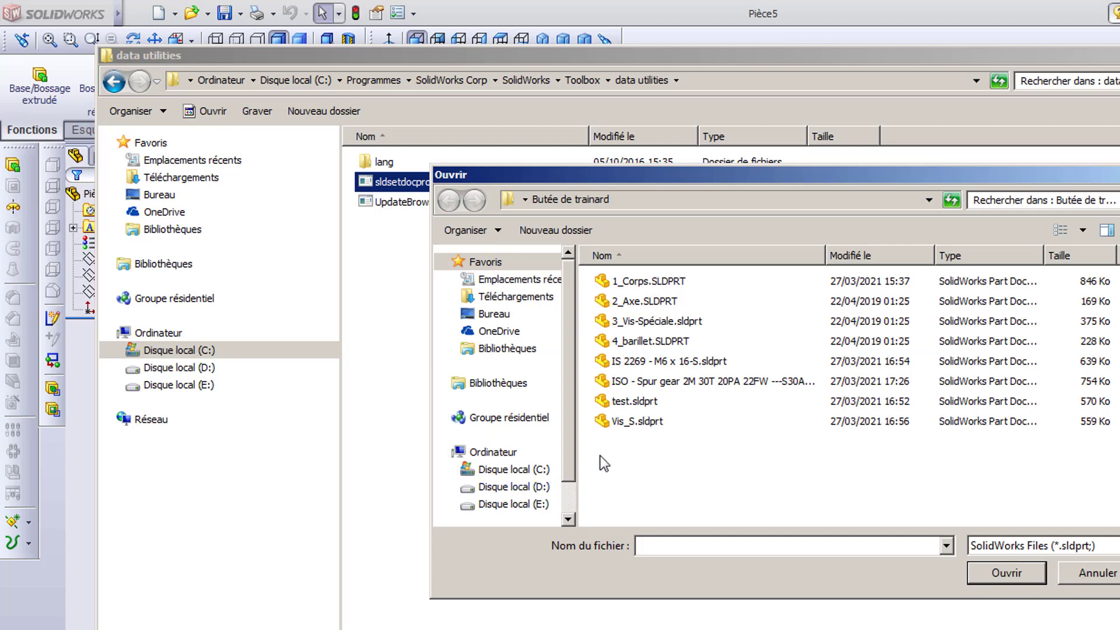
pyautogui.click(706, 388)
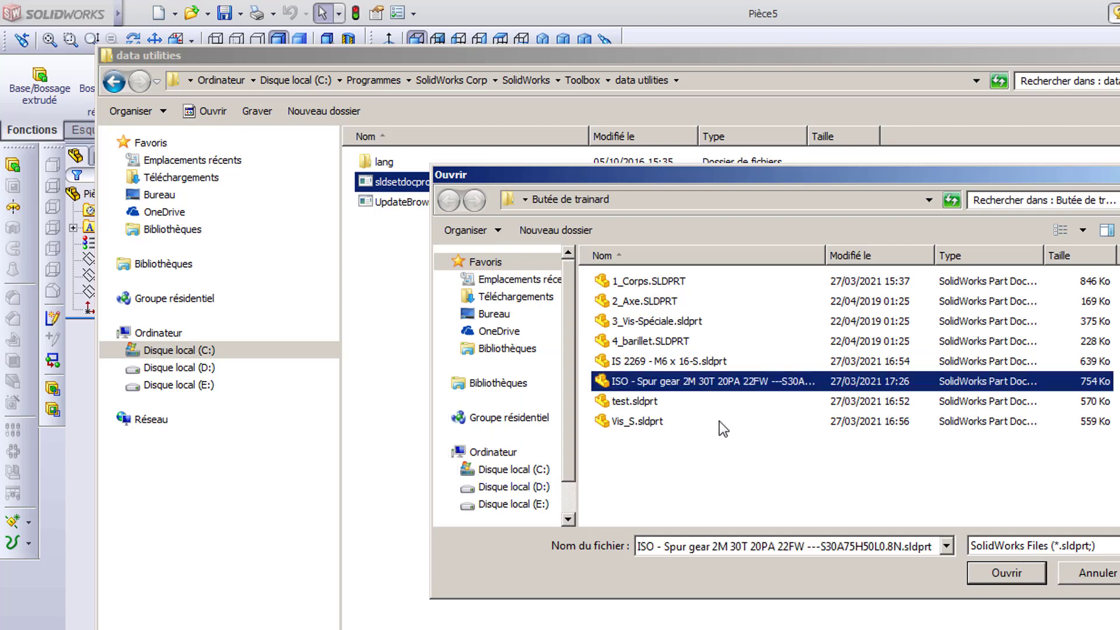
pyautogui.click(990, 574)
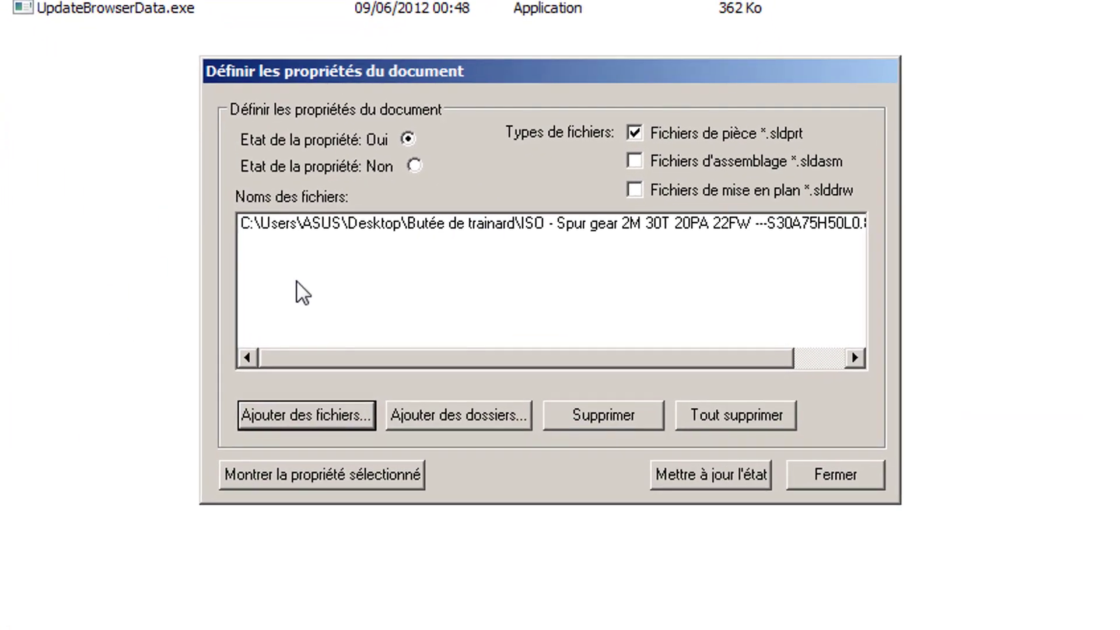
pyautogui.click(330, 230)
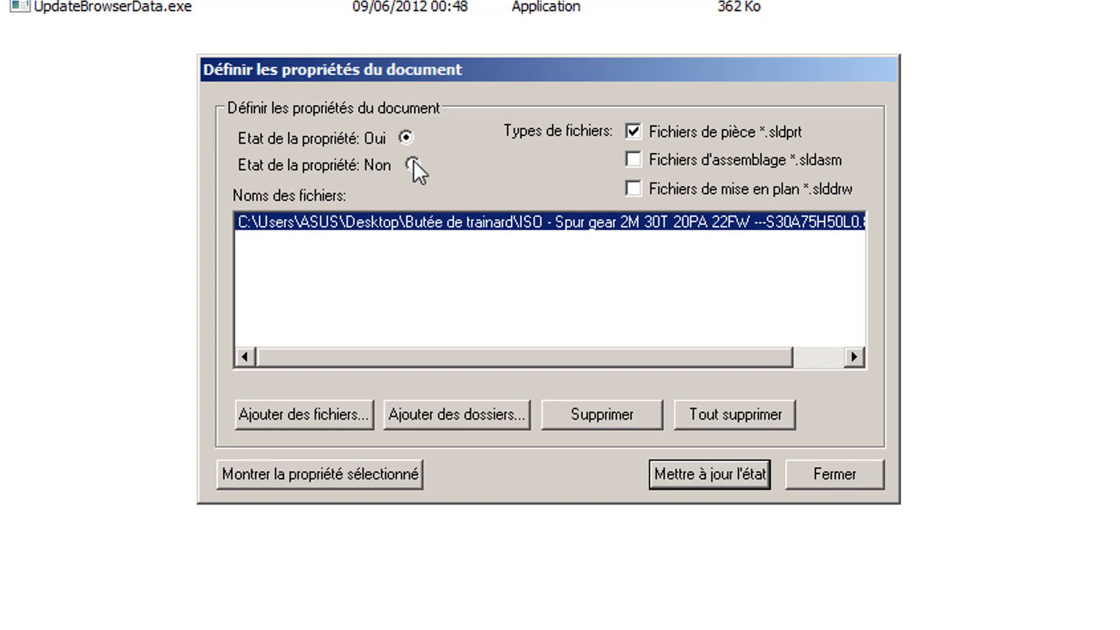
pyautogui.click(701, 472)
pyautogui.click(356, 481)
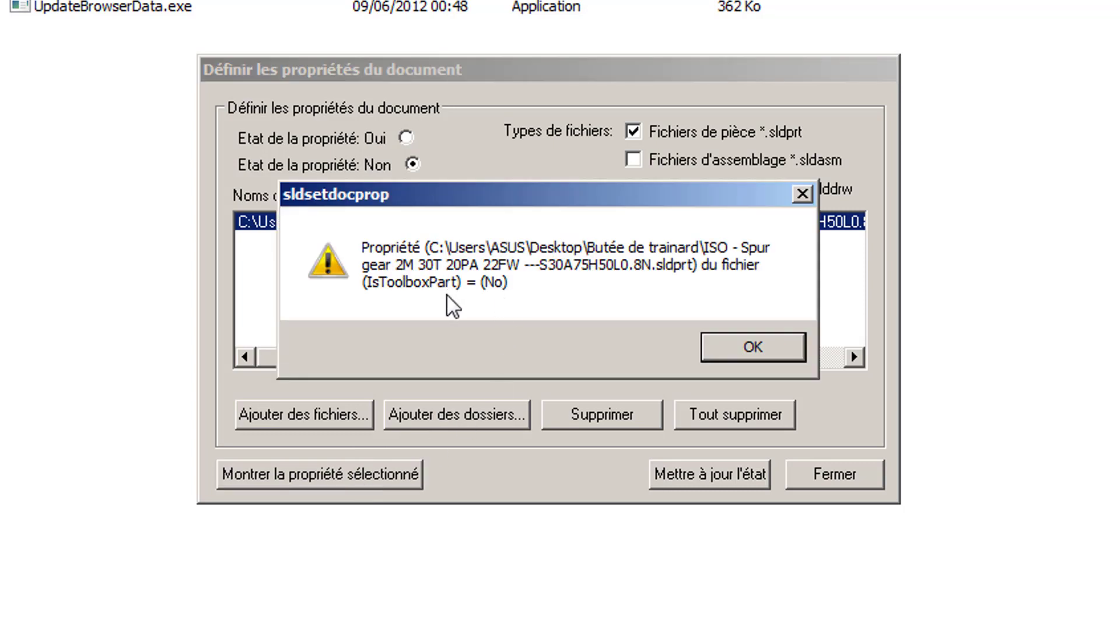
pyautogui.click(760, 348)
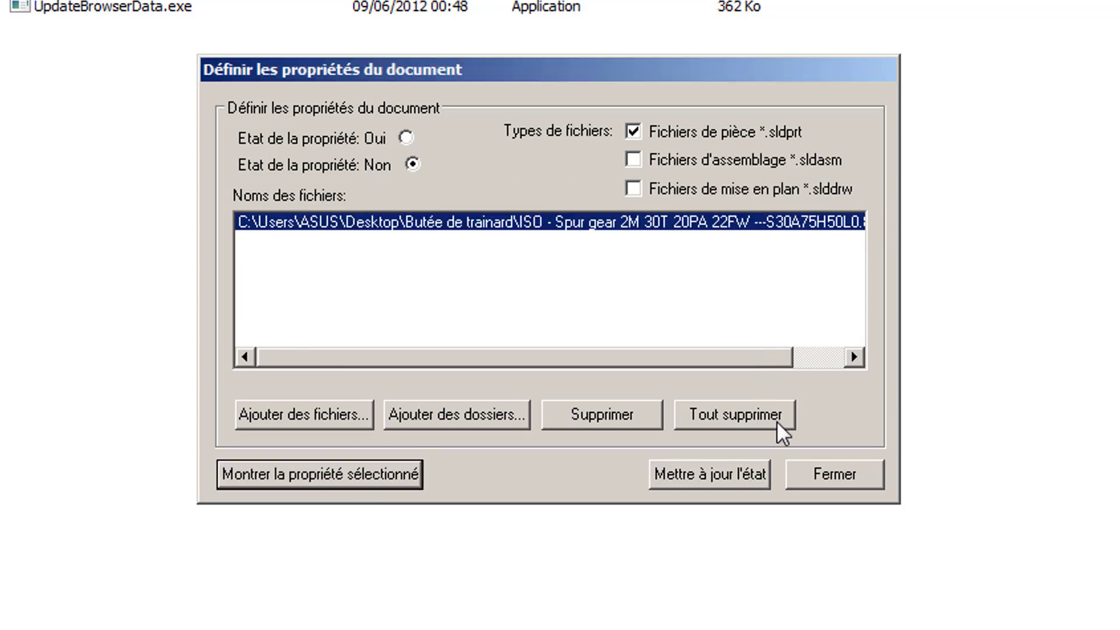
pyautogui.click(838, 480)
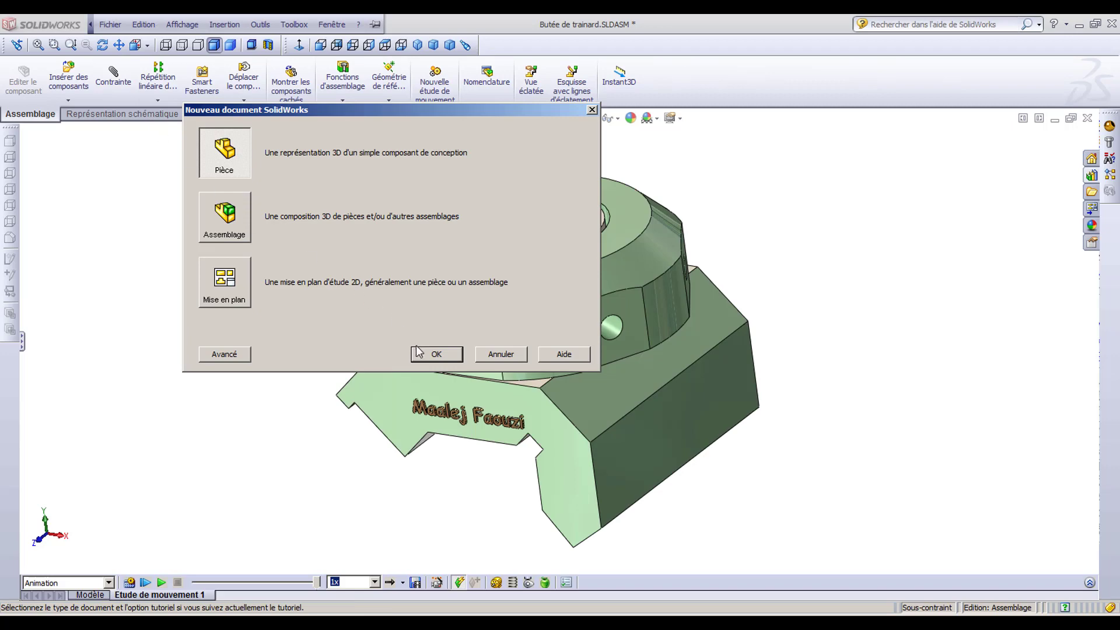
# - Open the ISO Spur gear 2M 30T .sldprt file with the file filter set to all files
pyautogui.click(436, 354)
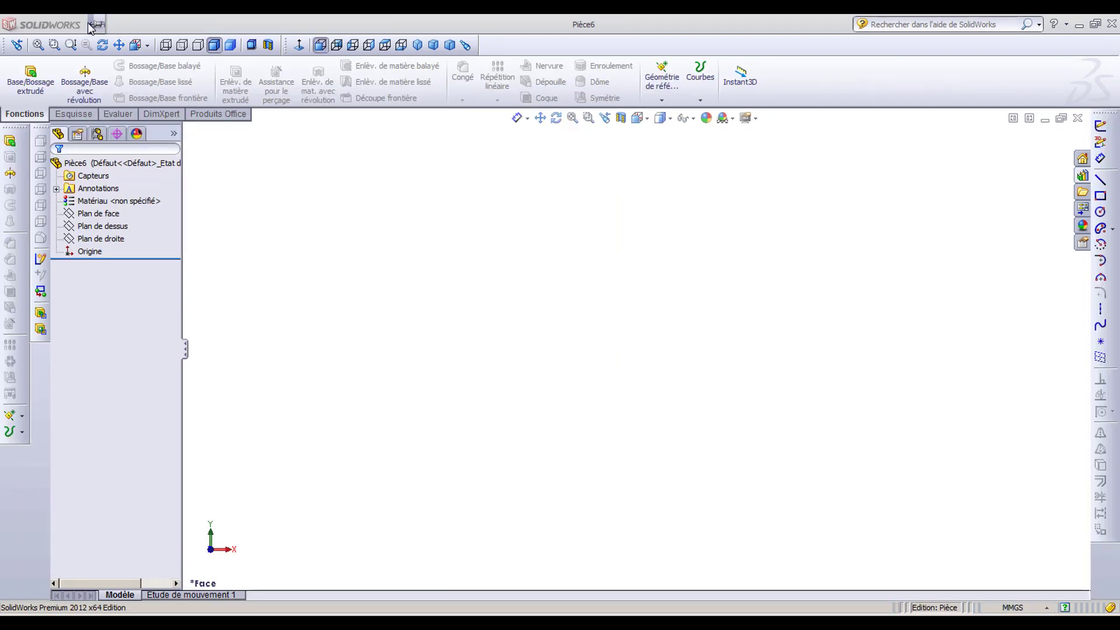
pyautogui.click(126, 26)
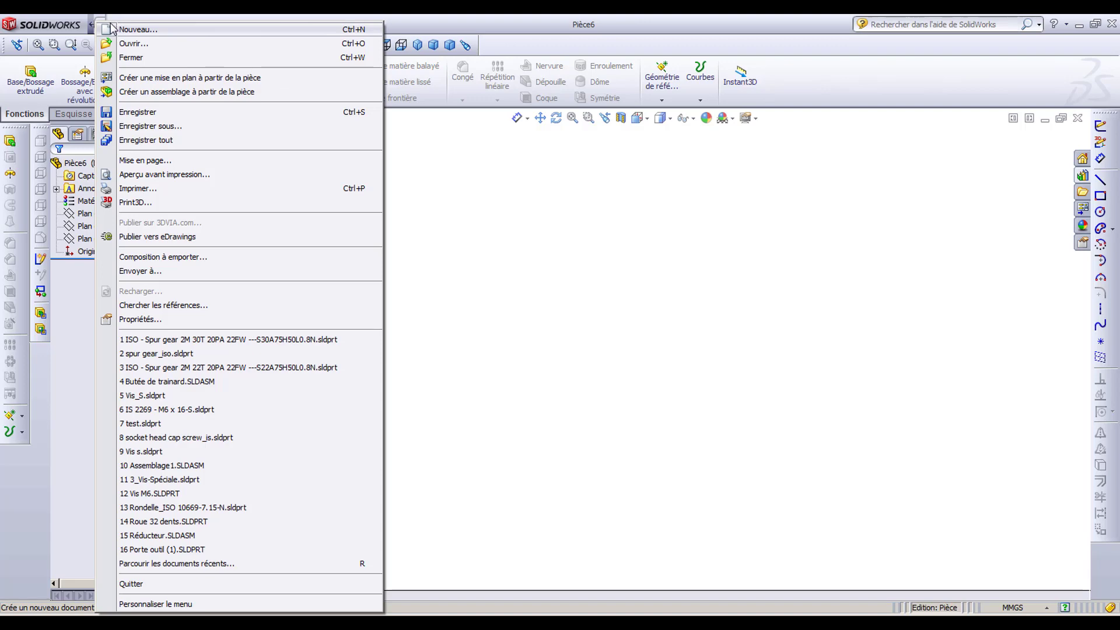
pyautogui.click(134, 44)
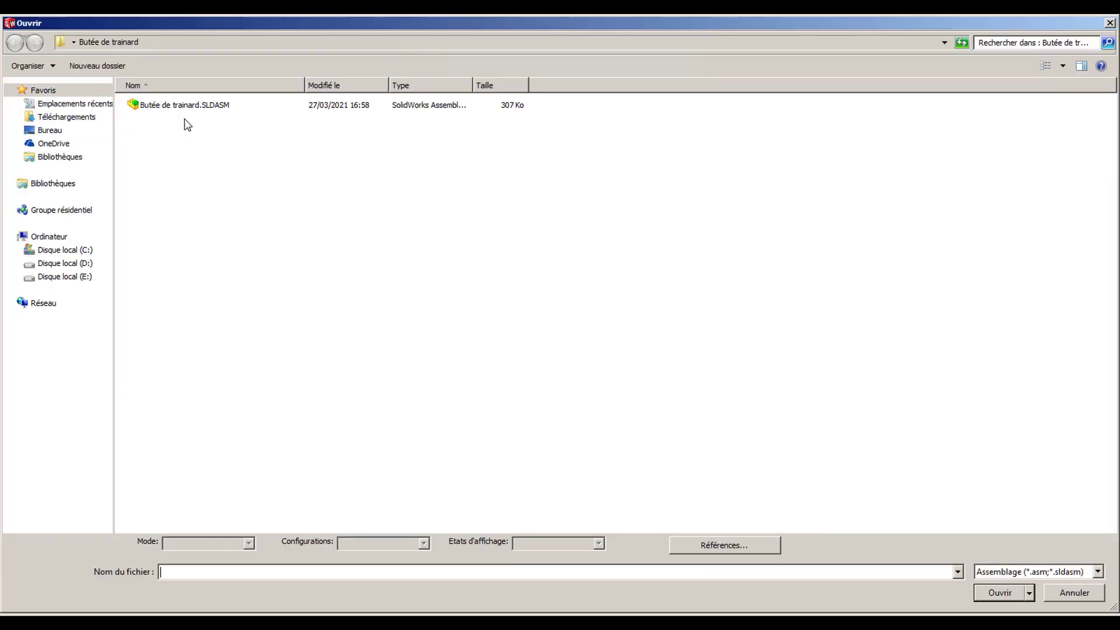
pyautogui.click(990, 569)
pyautogui.click(994, 560)
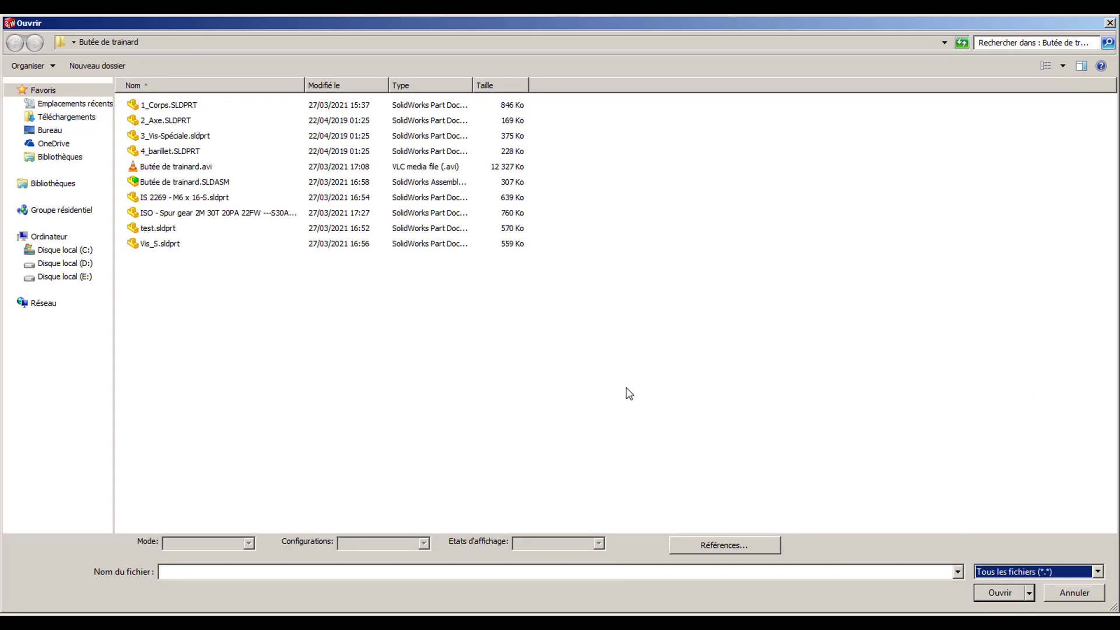
pyautogui.click(262, 213)
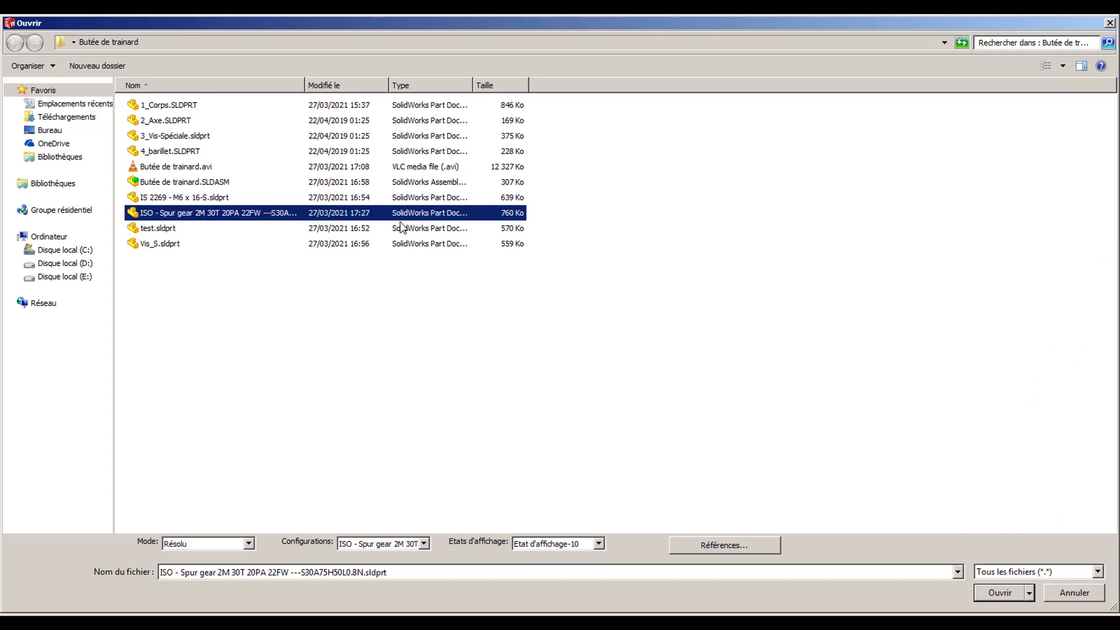
pyautogui.click(987, 593)
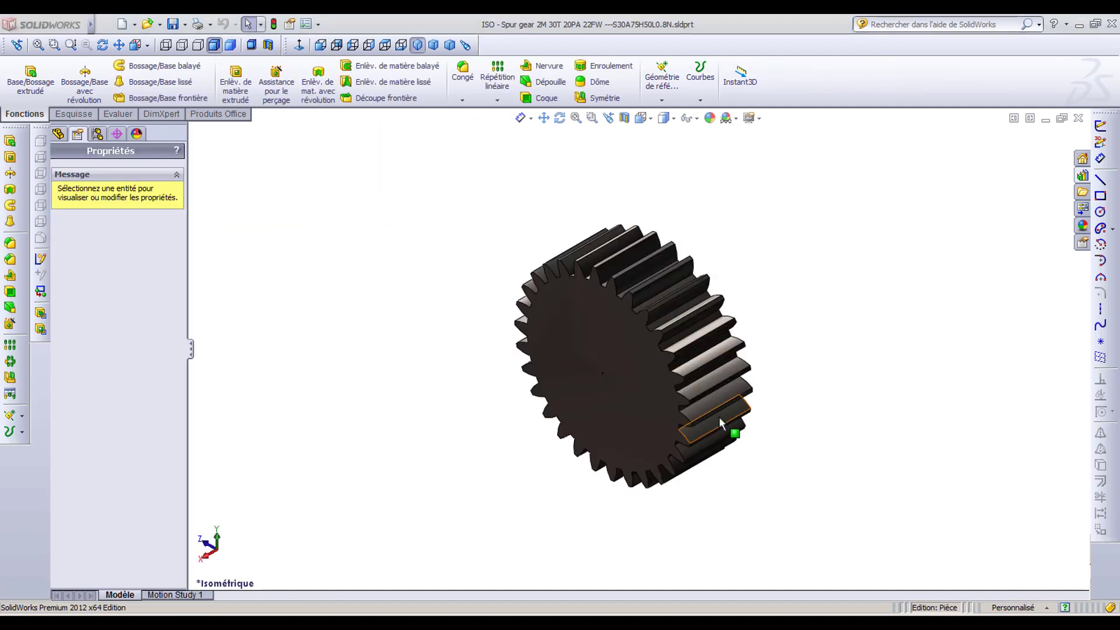
# - Sketch a circle of radius about 13.77 centred at the origin on the gear's front face
pyautogui.moveTo(783, 349); pyautogui.dragTo(649, 348, button='middle')
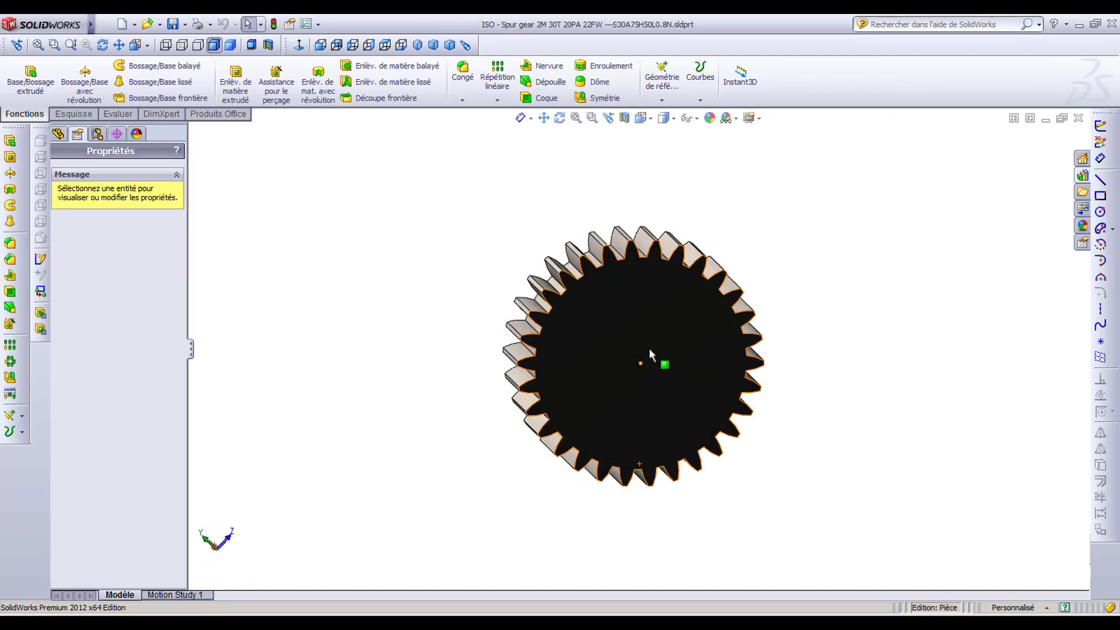
pyautogui.click(649, 344)
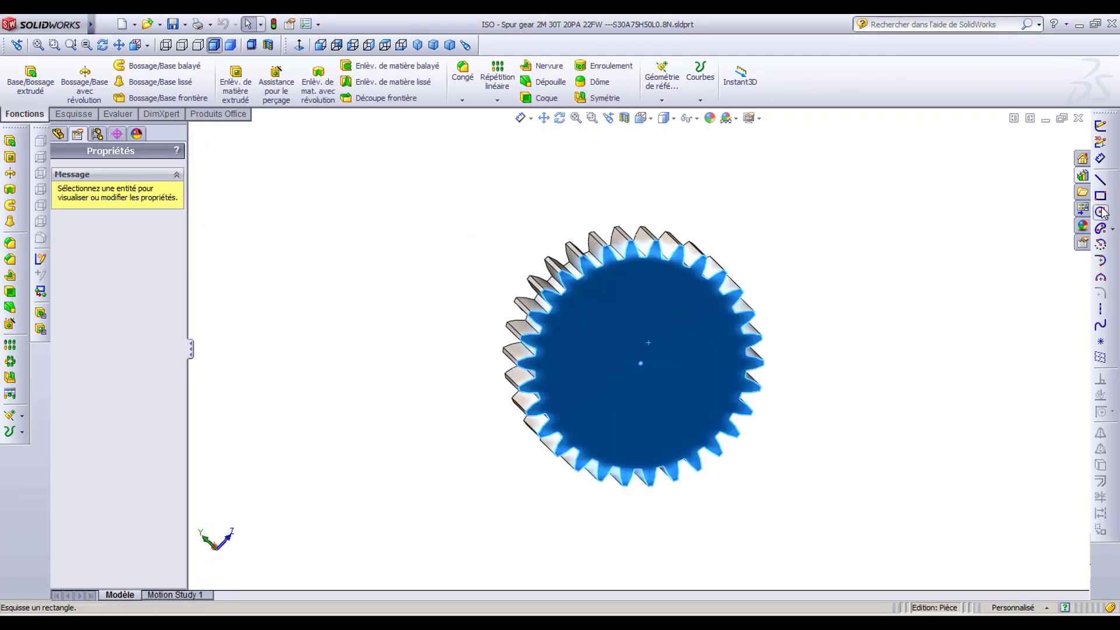
pyautogui.click(111, 24)
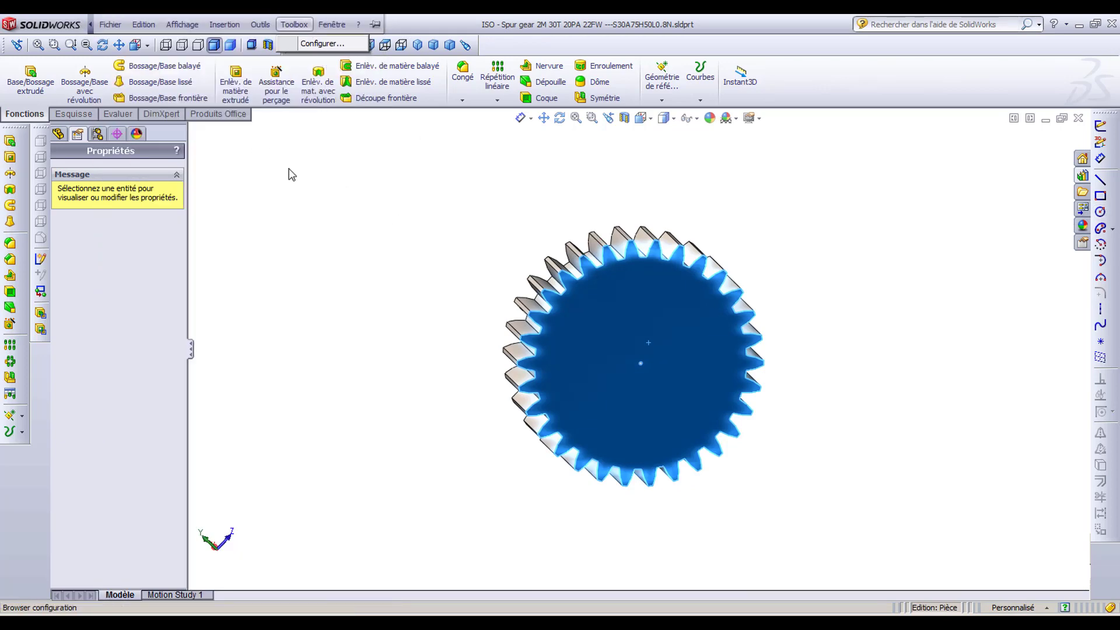
pyautogui.click(288, 169)
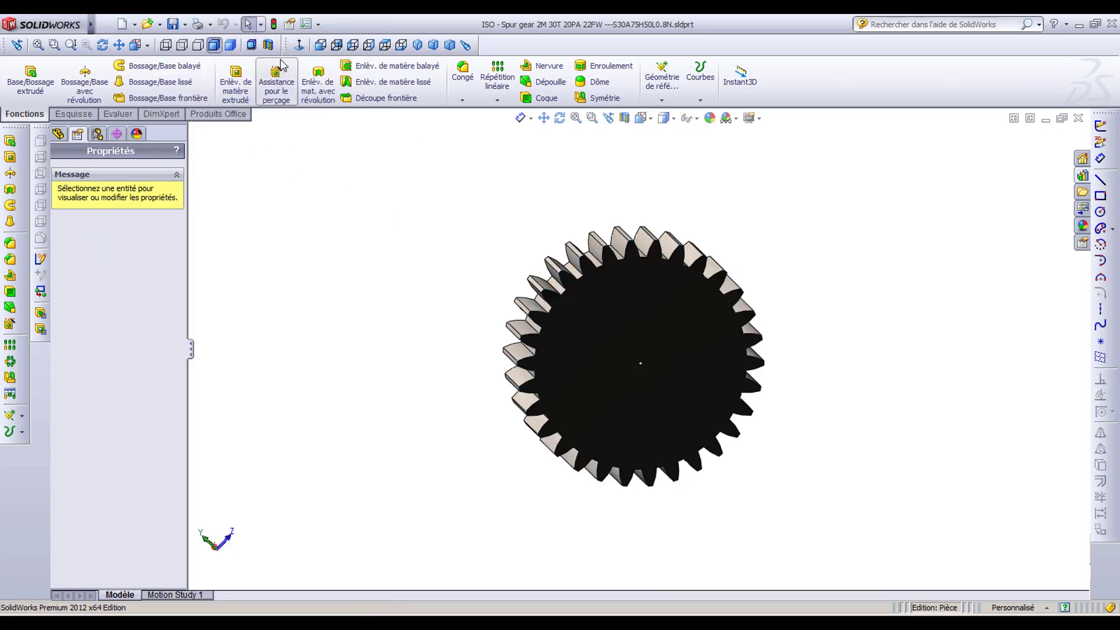
pyautogui.click(663, 298)
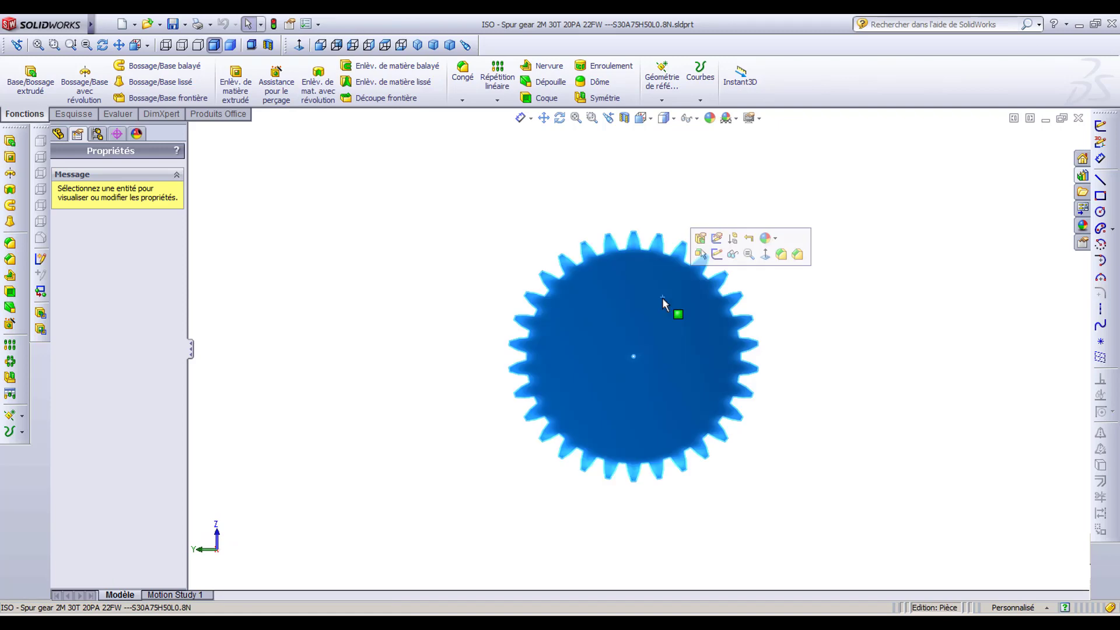
pyautogui.click(1103, 215)
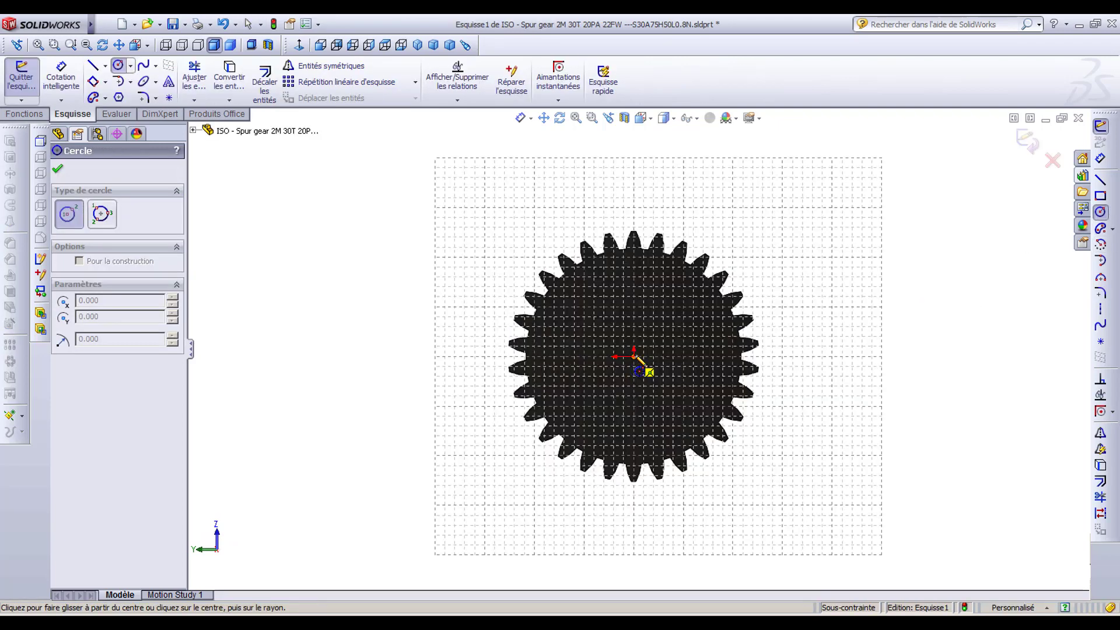
pyautogui.click(635, 357)
pyautogui.click(682, 338)
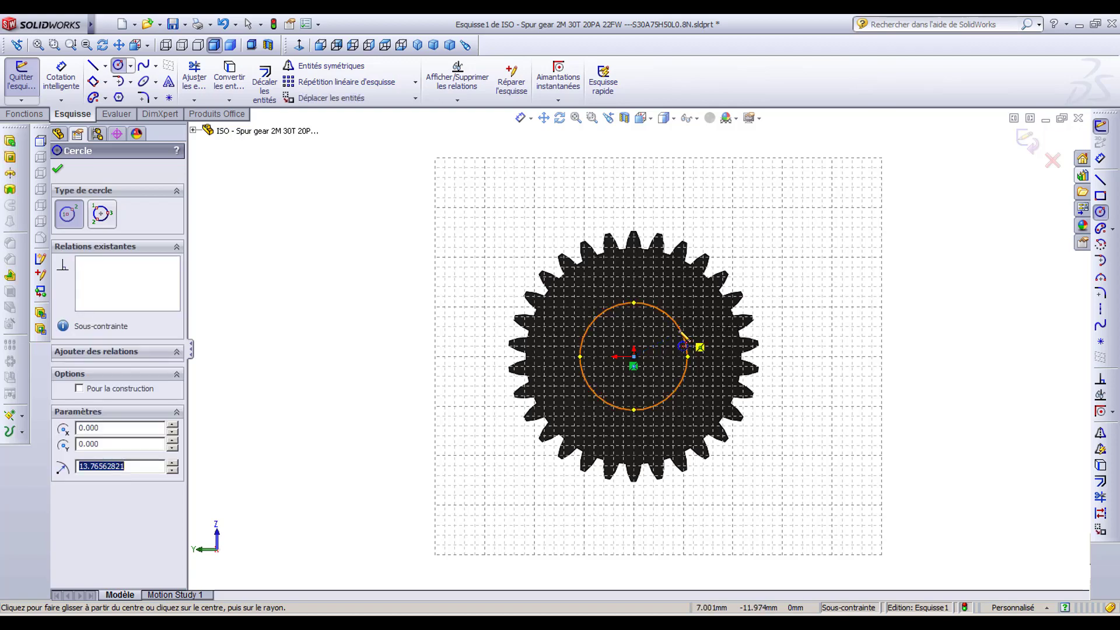
pyautogui.click(57, 169)
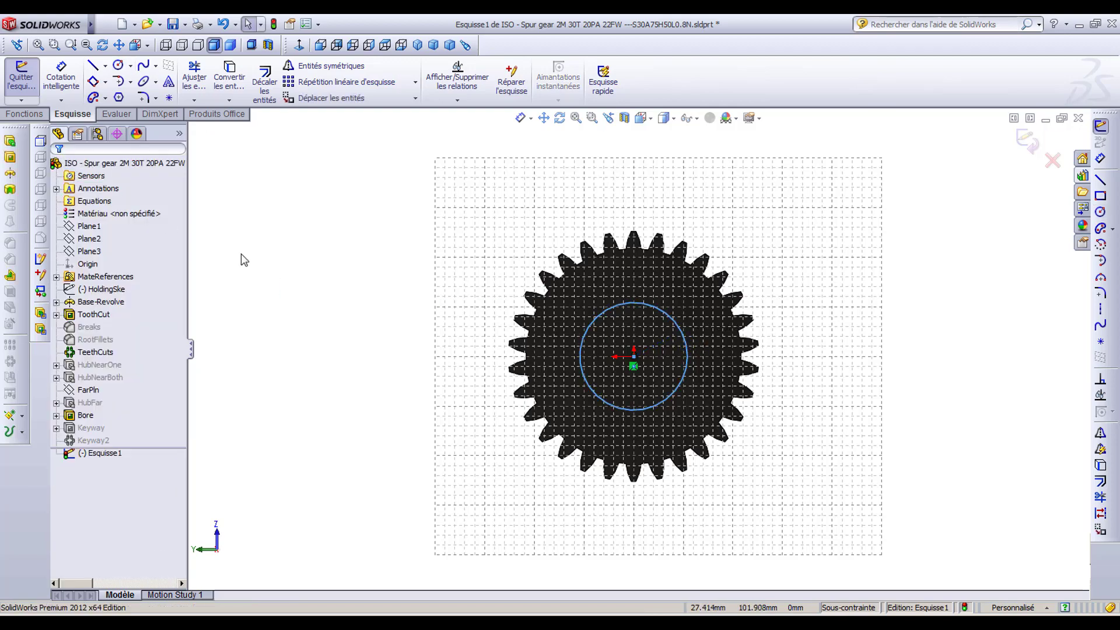
# - Extrude the circle 50 mm as a boss to form the cylindrical shaft
pyautogui.moveTo(263, 230)
pyautogui.mouseDown(button='middle')
pyautogui.moveTo(338, 338)
pyautogui.moveTo(325, 320)
pyautogui.moveTo(122, 234)
pyautogui.mouseUp(button='middle')
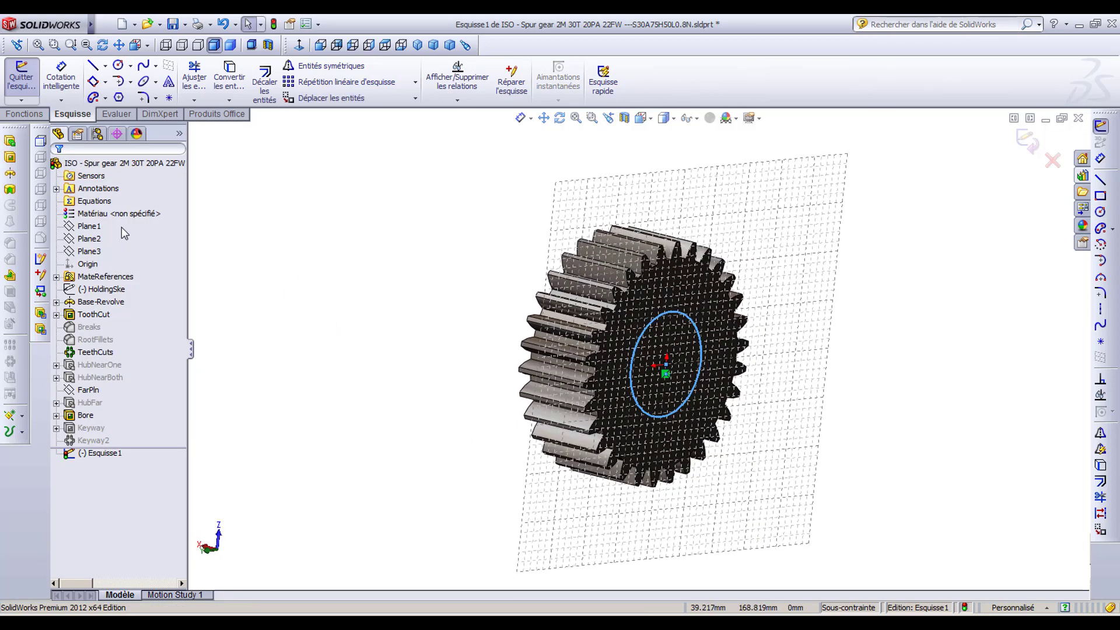
pyautogui.click(10, 142)
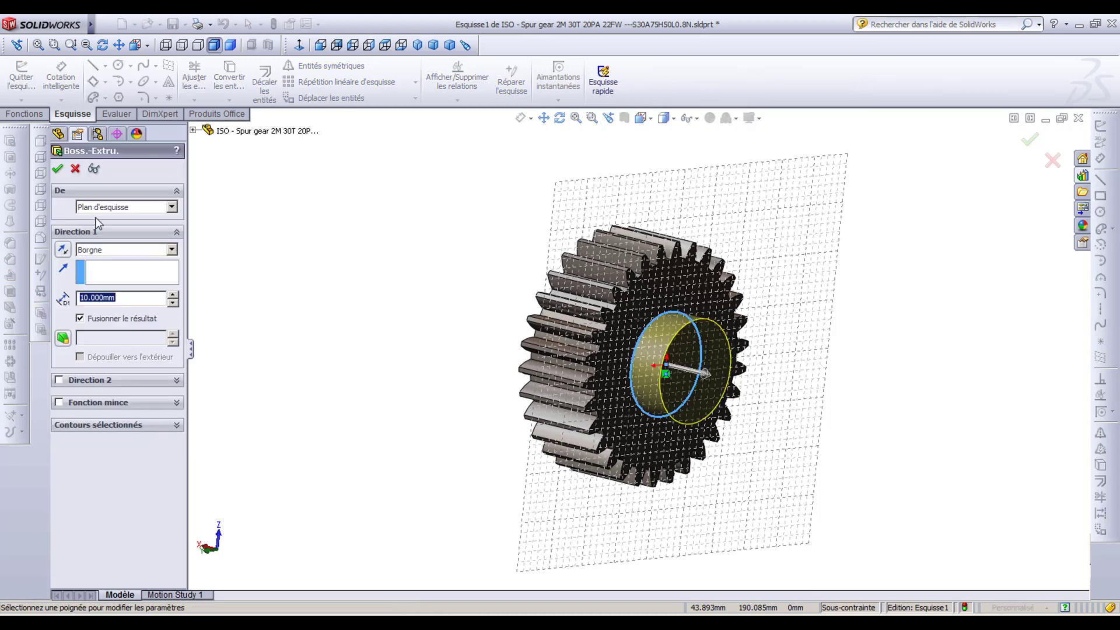
pyautogui.write('502')
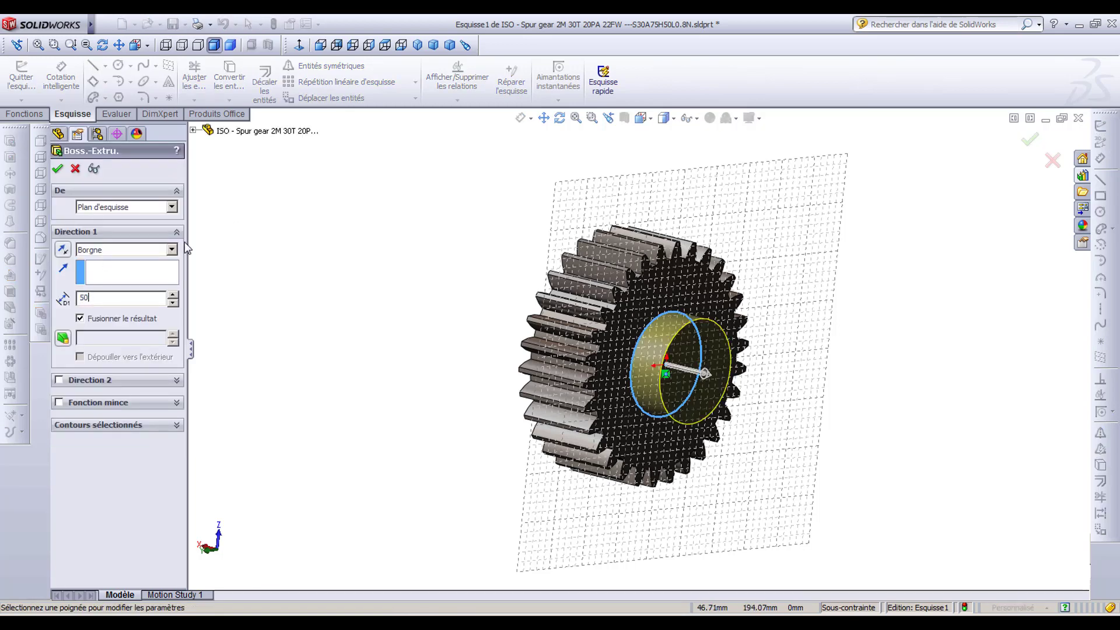
pyautogui.click(56, 169)
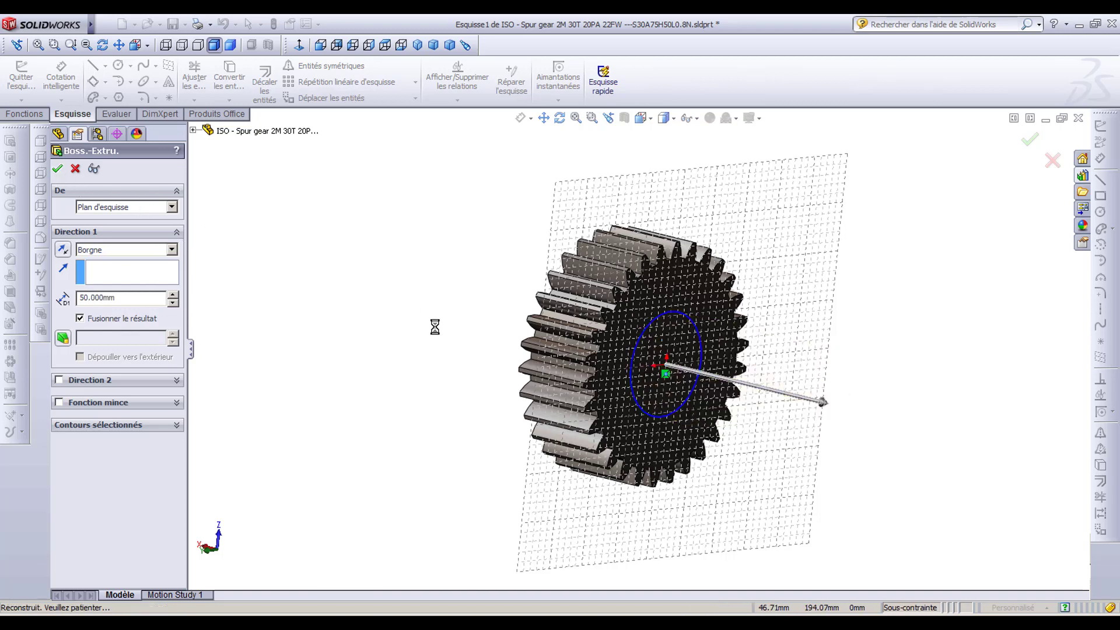
pyautogui.moveTo(464, 336); pyautogui.dragTo(455, 380)
pyautogui.press('Escape')
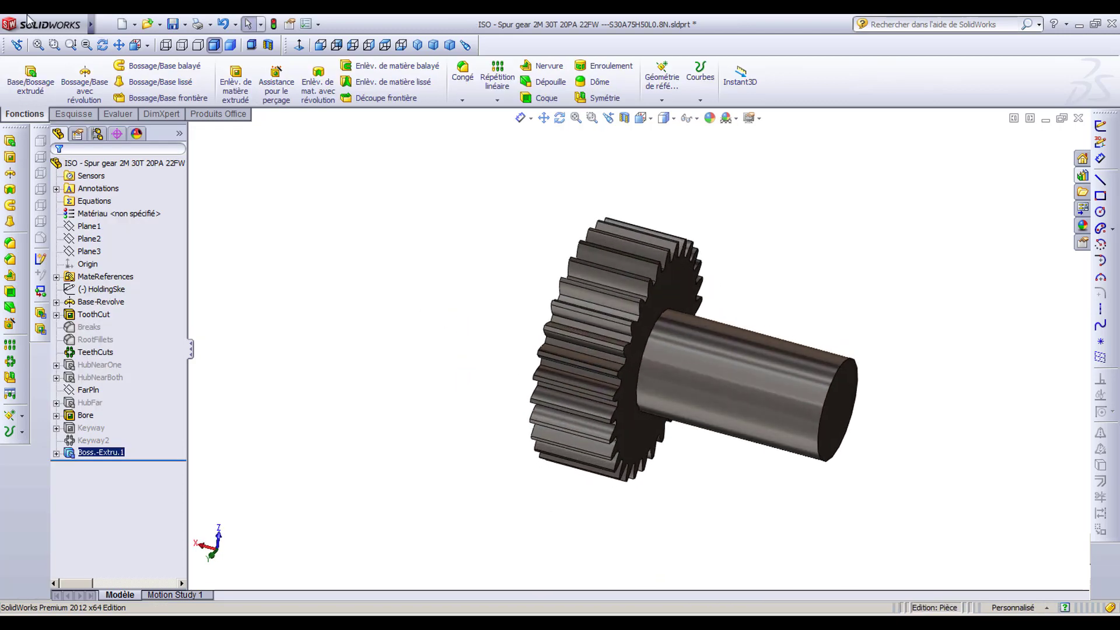
pyautogui.click(110, 23)
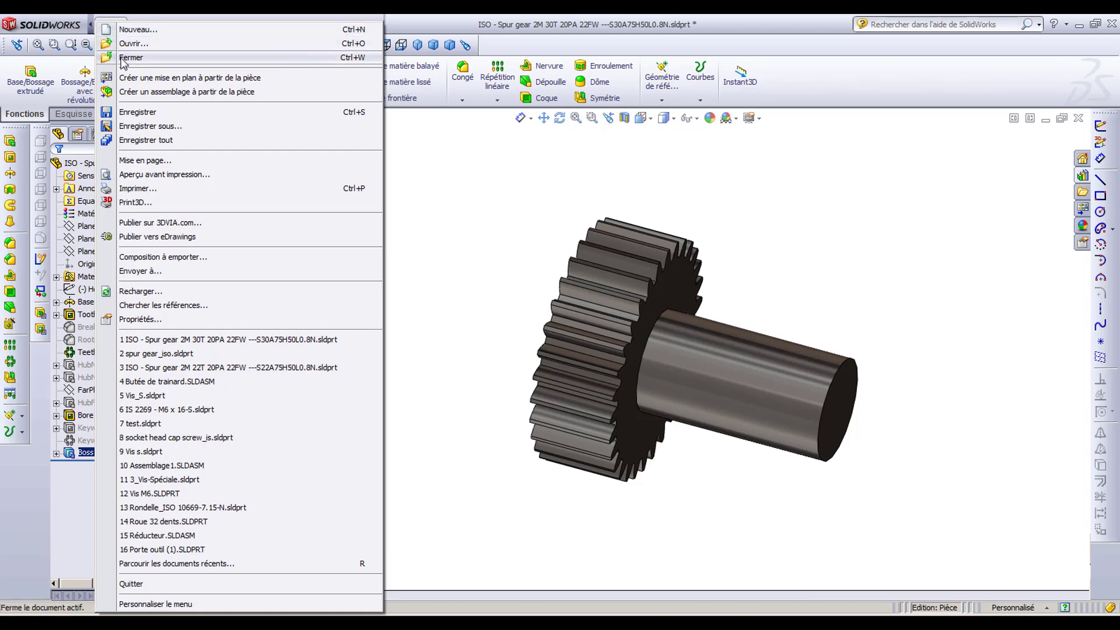
# - Save the gear part with its new shaft and close it
pyautogui.click(138, 111)
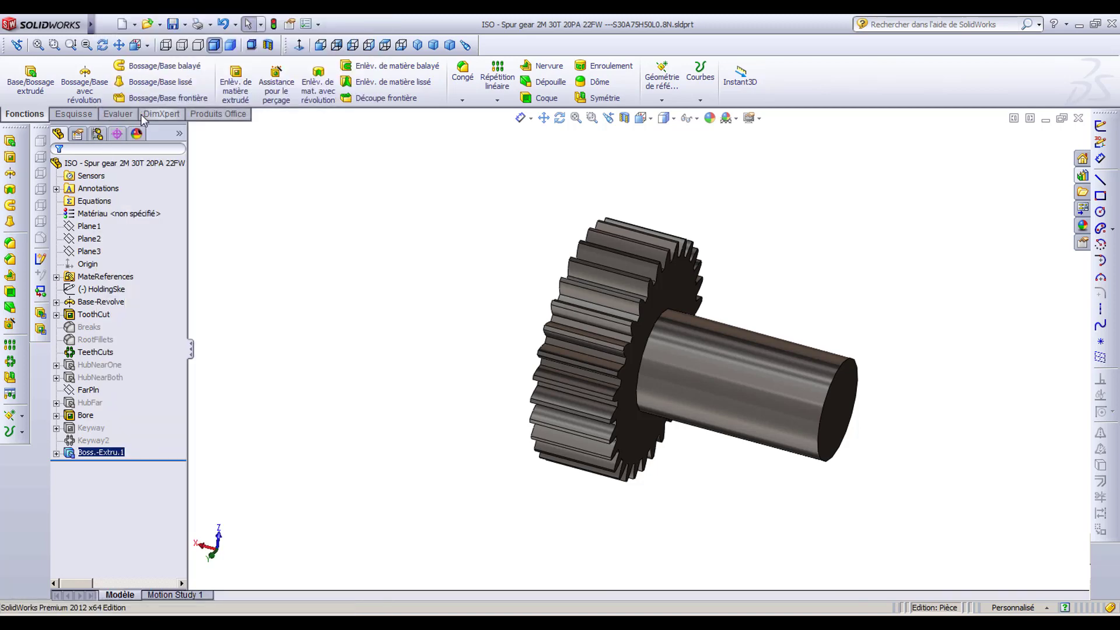
pyautogui.click(110, 23)
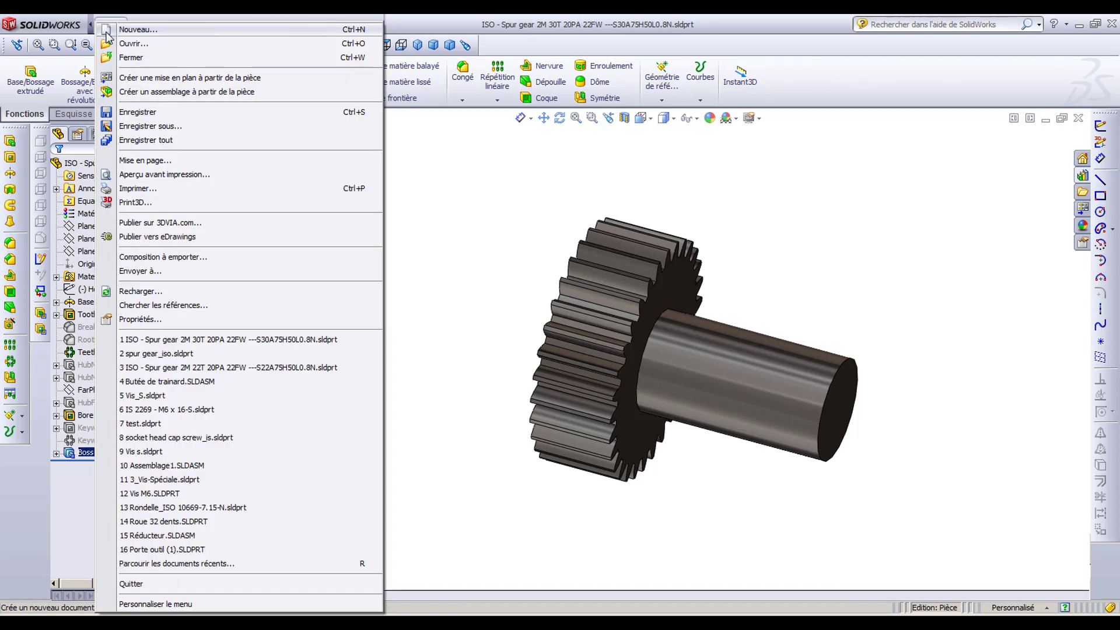
pyautogui.click(124, 58)
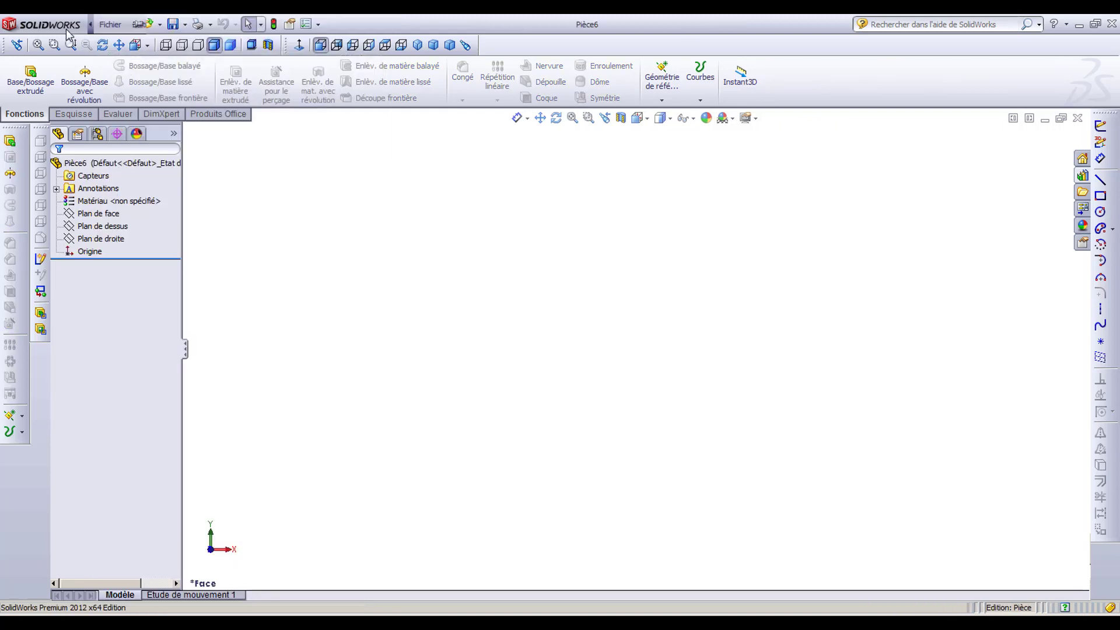
# - Reopen the ISO Spur gear 2M 30T part and orbit it to confirm the 50 mm shaft remains
pyautogui.click(108, 25)
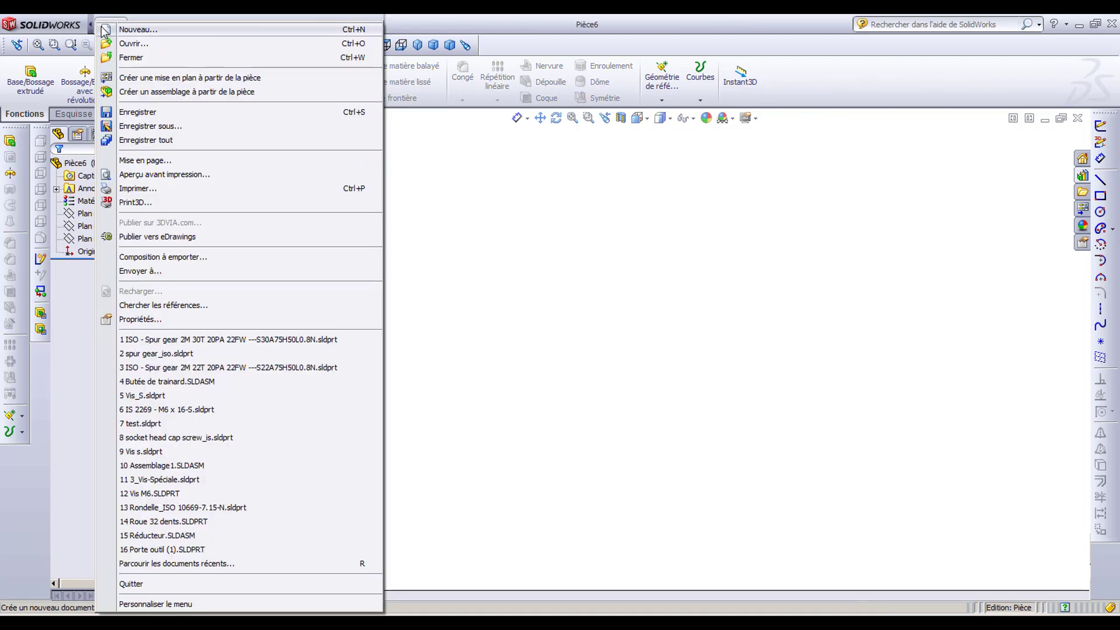
pyautogui.click(125, 43)
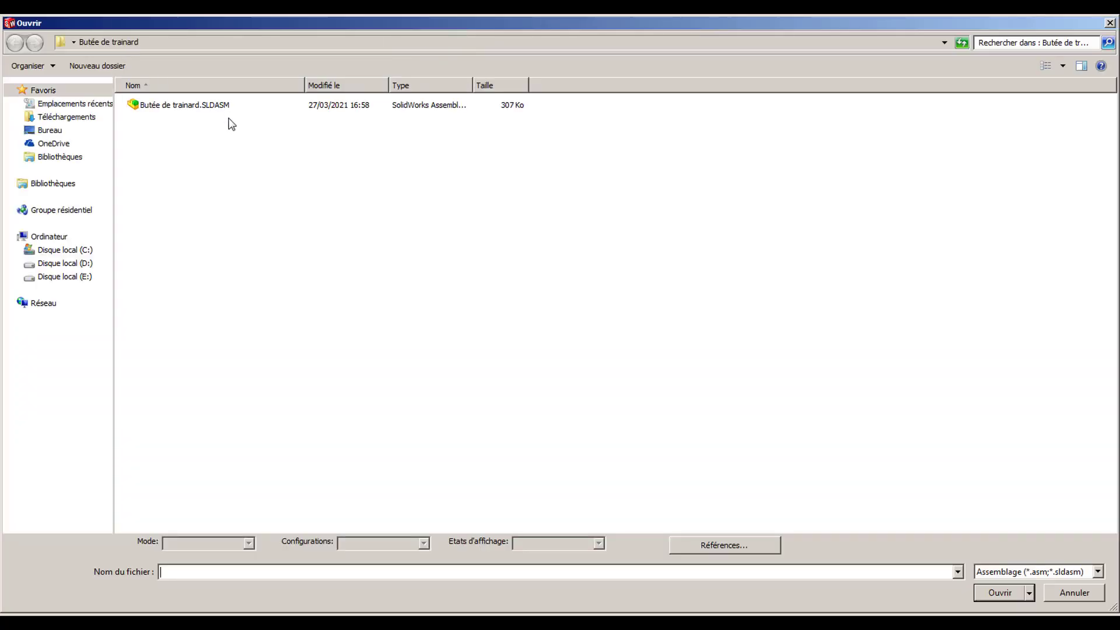
pyautogui.click(1035, 574)
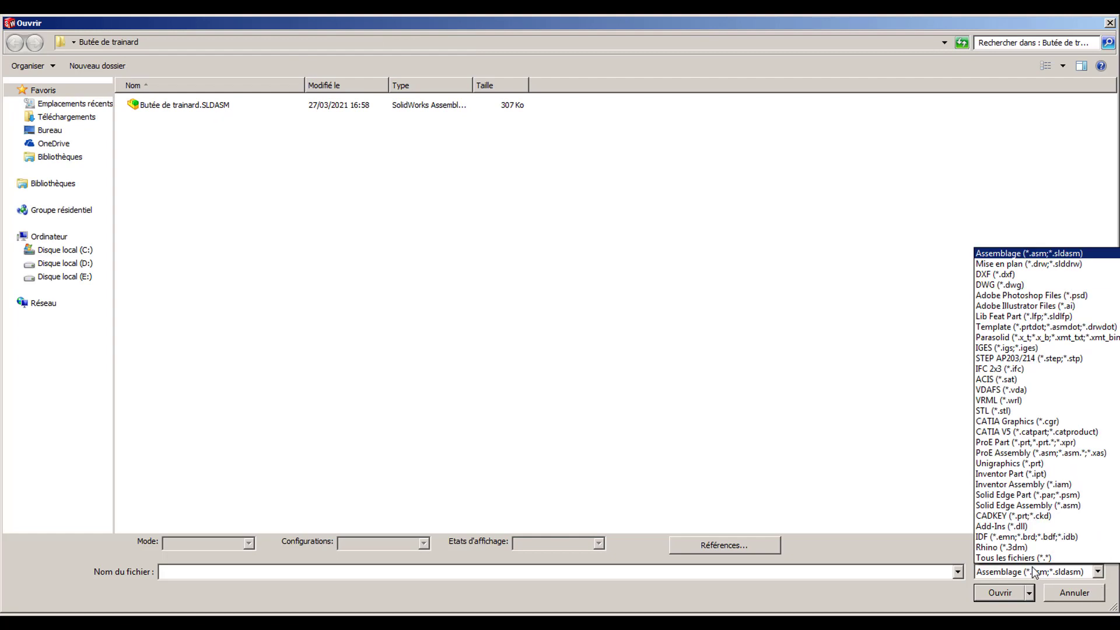
pyautogui.click(1027, 555)
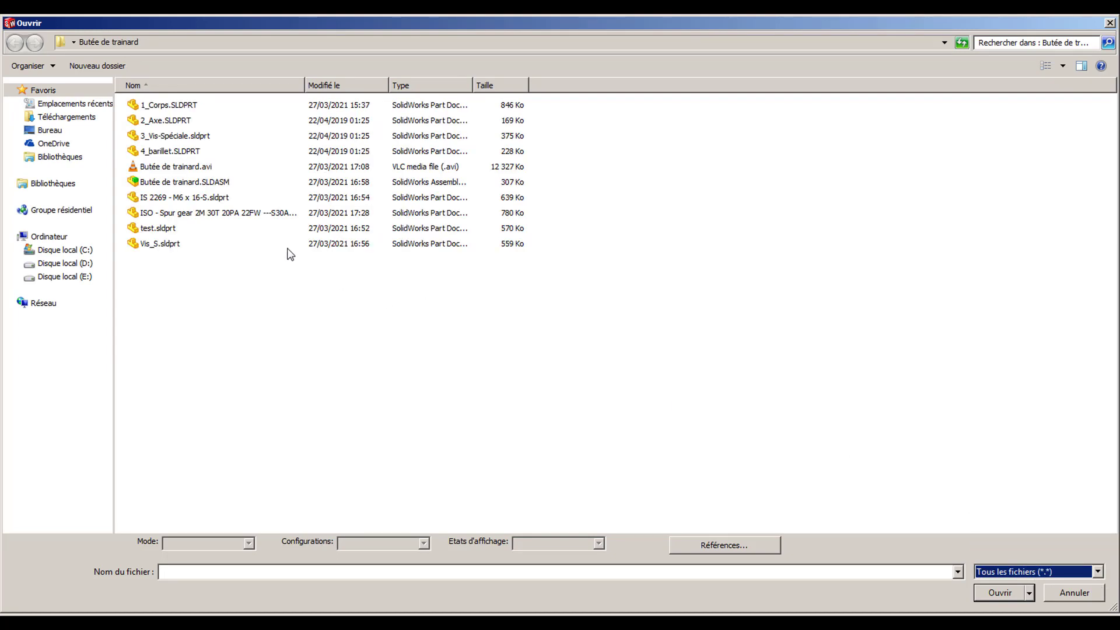
pyautogui.click(250, 217)
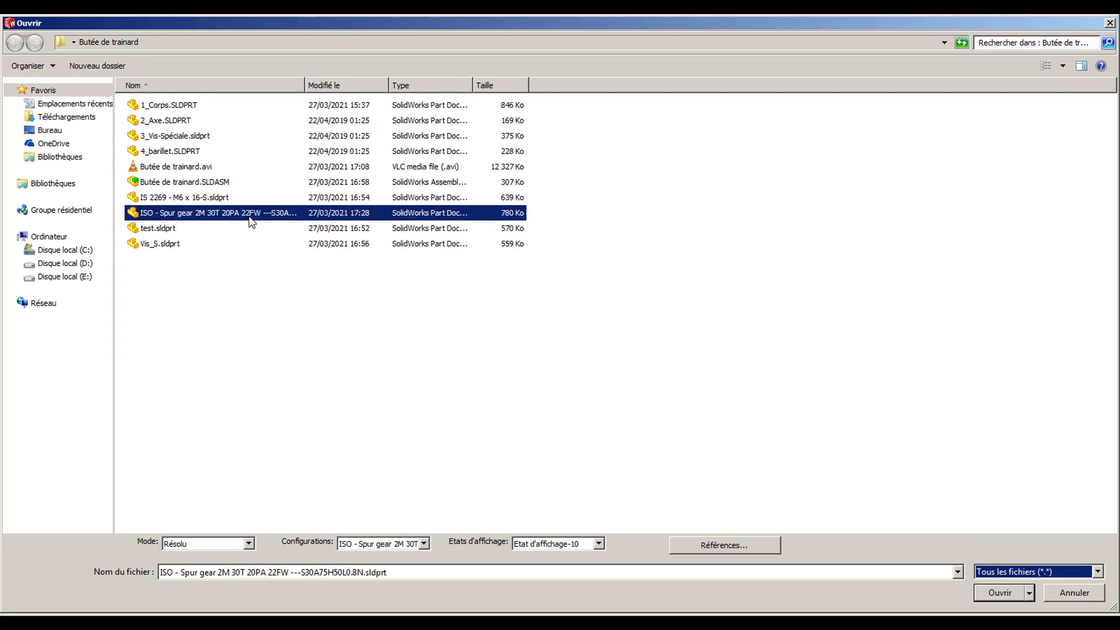
pyautogui.click(1006, 593)
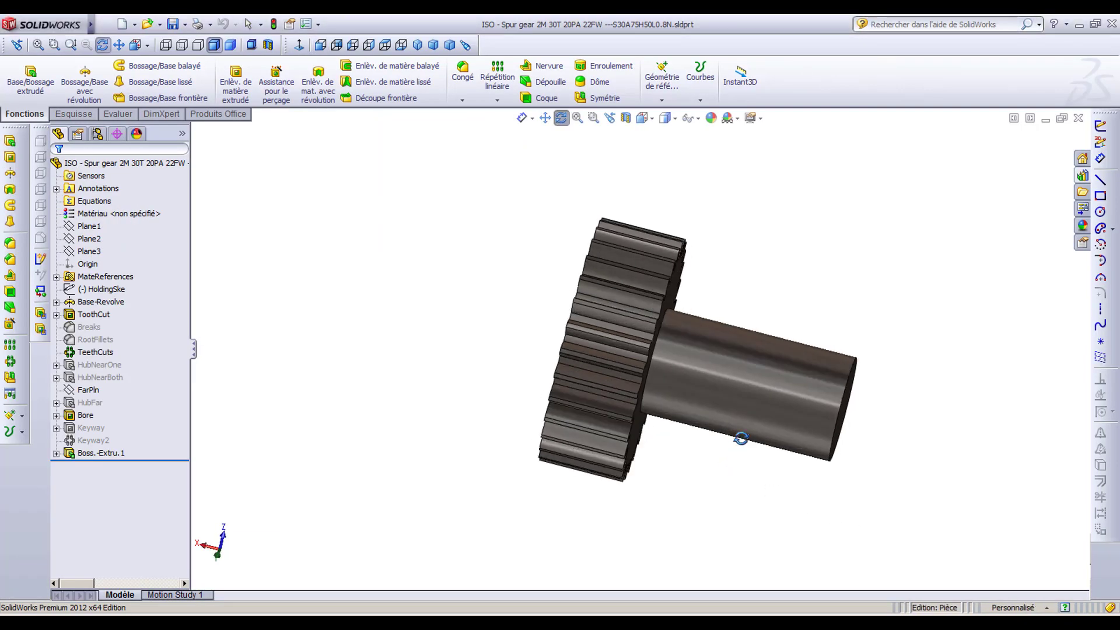
pyautogui.moveTo(741, 439)
pyautogui.mouseDown()
pyautogui.moveTo(650, 432)
pyautogui.moveTo(633, 307)
pyautogui.moveTo(656, 492)
pyautogui.mouseUp()
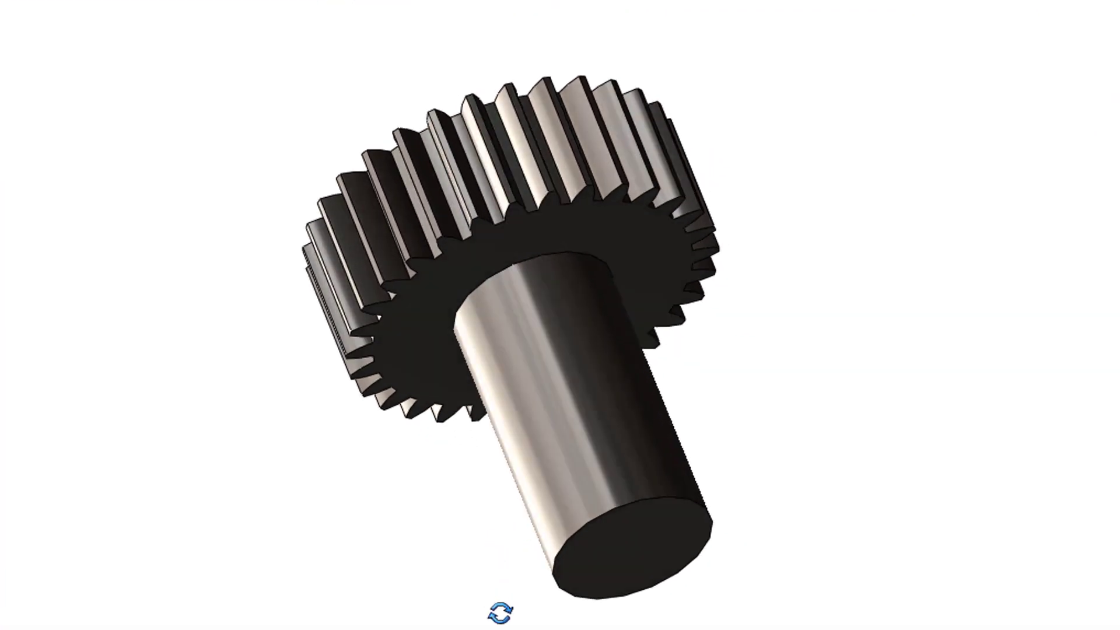
pyautogui.moveTo(500, 612)
pyautogui.mouseDown()
pyautogui.moveTo(530, 620)
pyautogui.moveTo(576, 495)
pyautogui.moveTo(539, 410)
pyautogui.moveTo(565, 317)
pyautogui.moveTo(585, 425)
pyautogui.mouseUp()
pyautogui.moveTo(588, 363); pyautogui.dragTo(526, 356, button='middle')
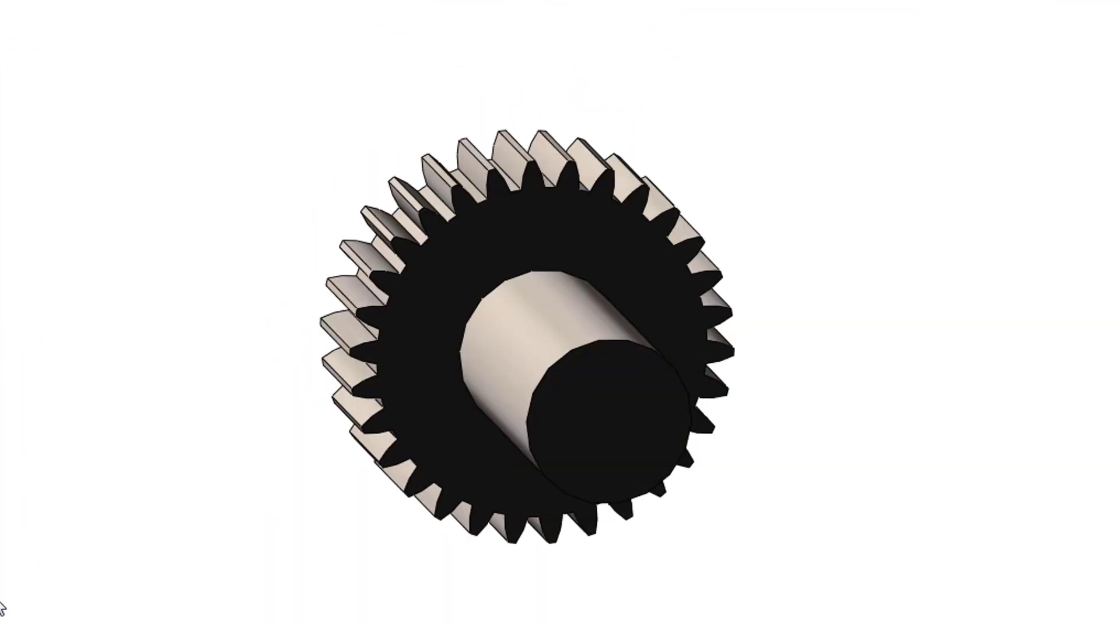